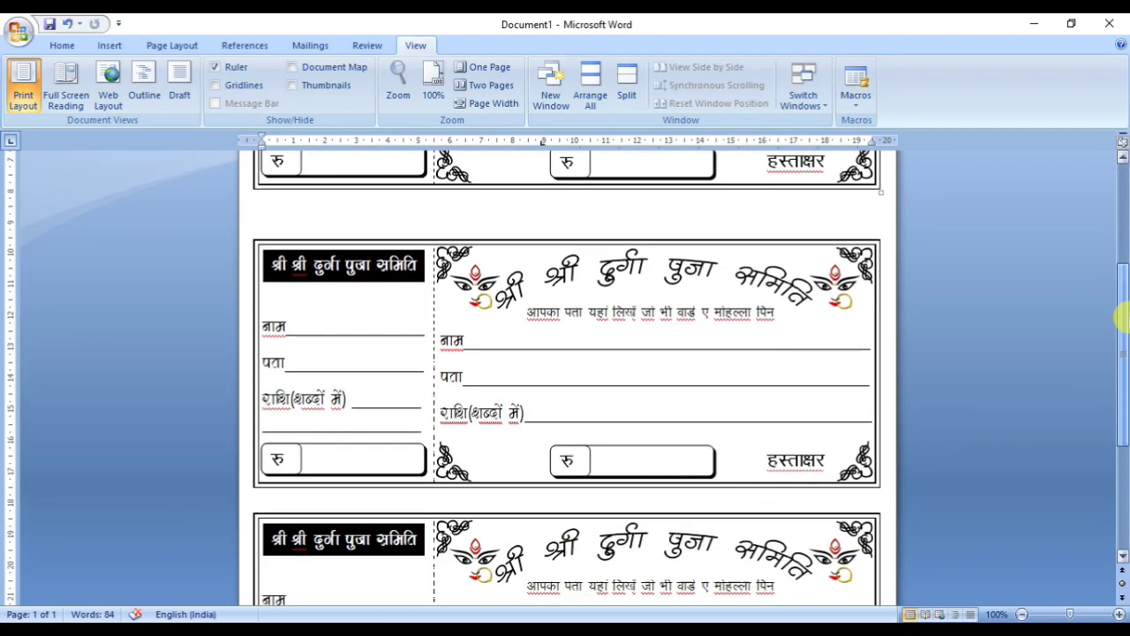
Step: Check the Page Layout paper size list without changing the size
click(62, 45)
click(168, 45)
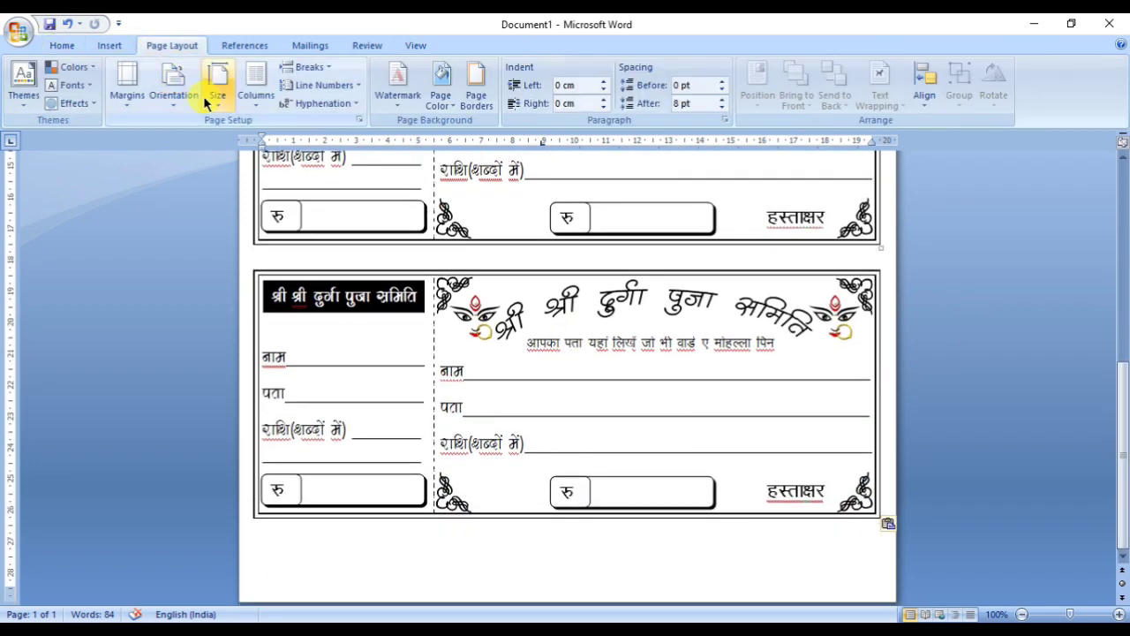
click(217, 89)
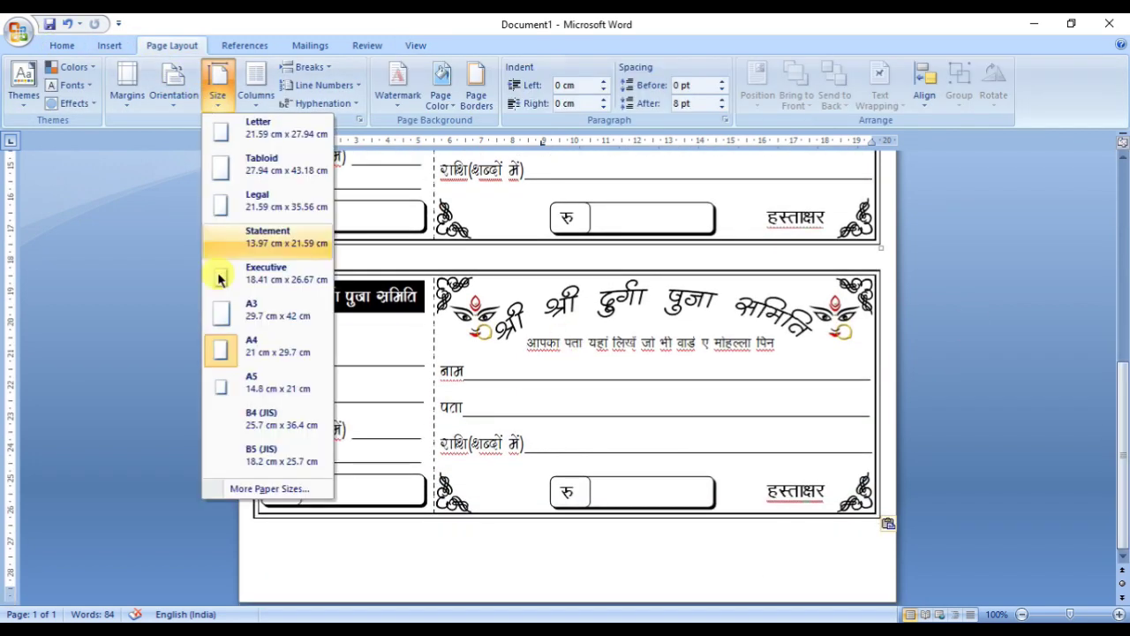
click(479, 565)
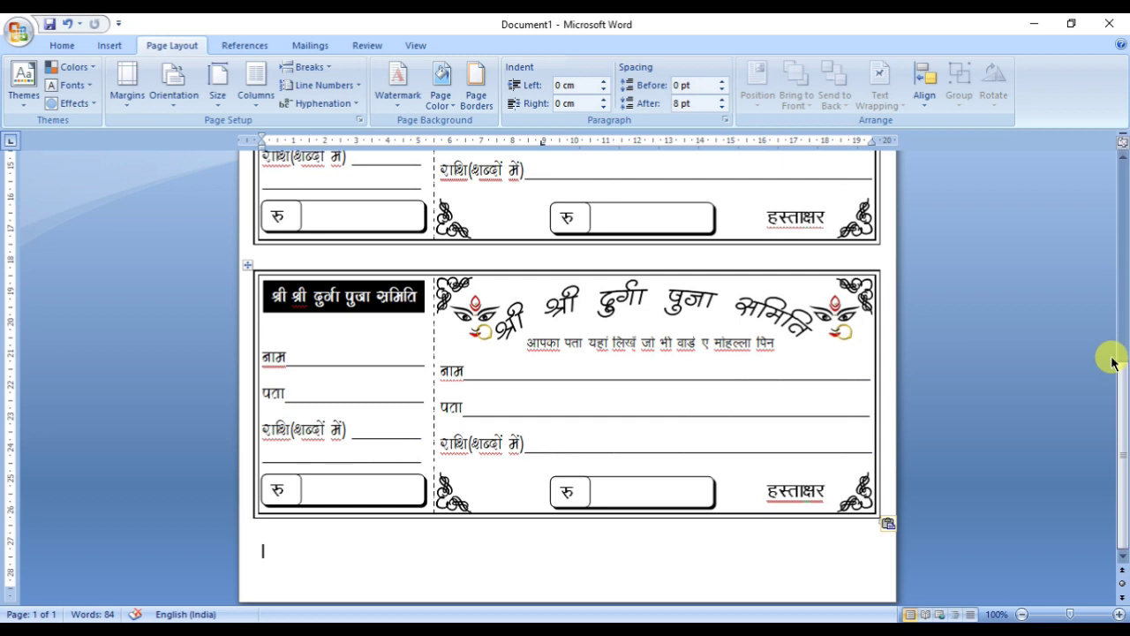
Step: Review the printer list (Send To OneNote 16) without printing, then start a new blank document
key(ctrl+p)
click(593, 184)
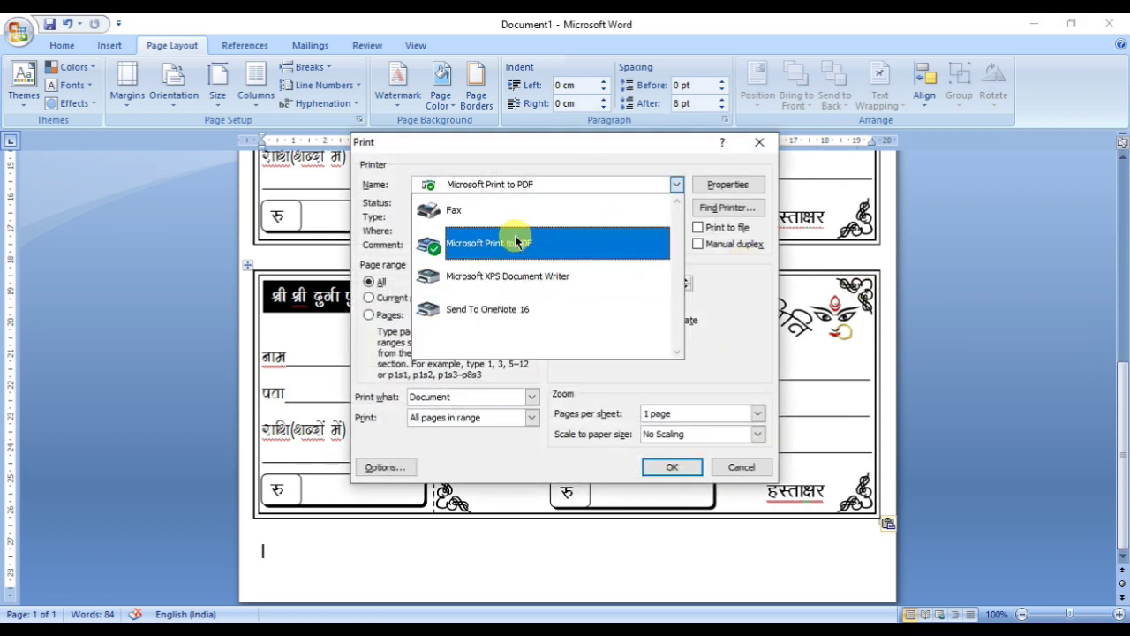
click(494, 309)
click(735, 466)
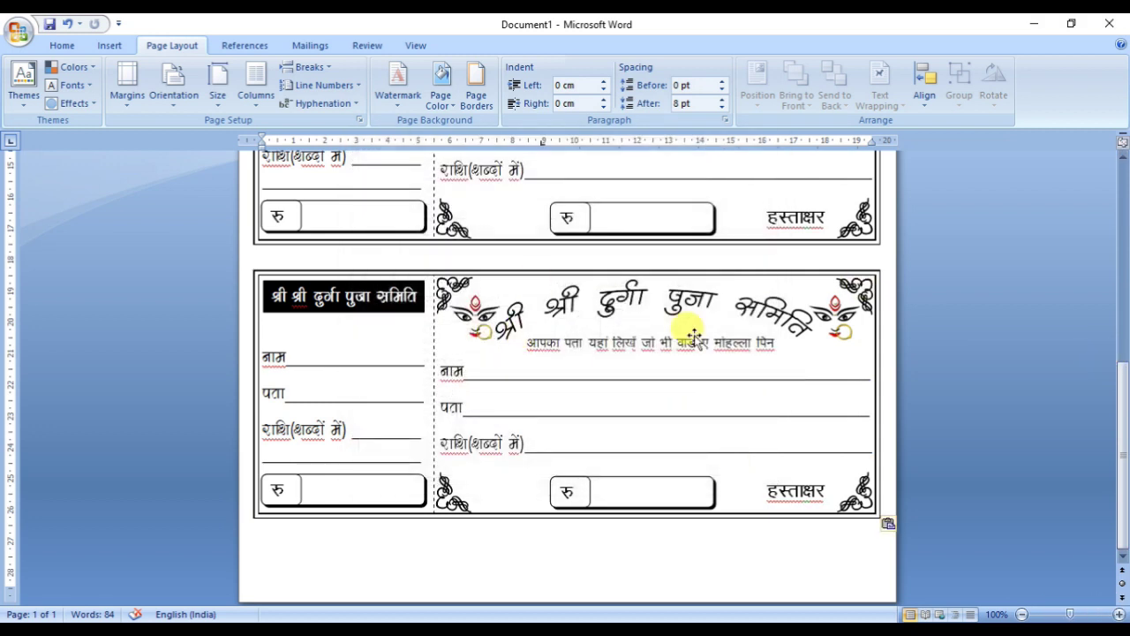
key(ctrl+n)
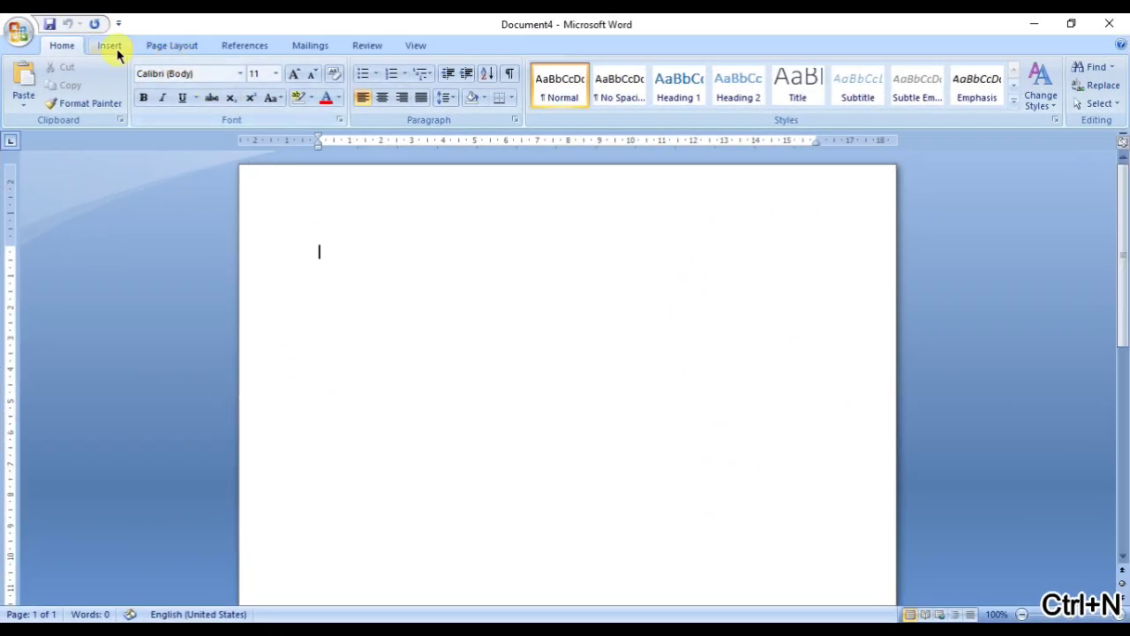
Step: Insert a 1x1 table and choose a double line style for drawing its borders
click(115, 49)
click(136, 97)
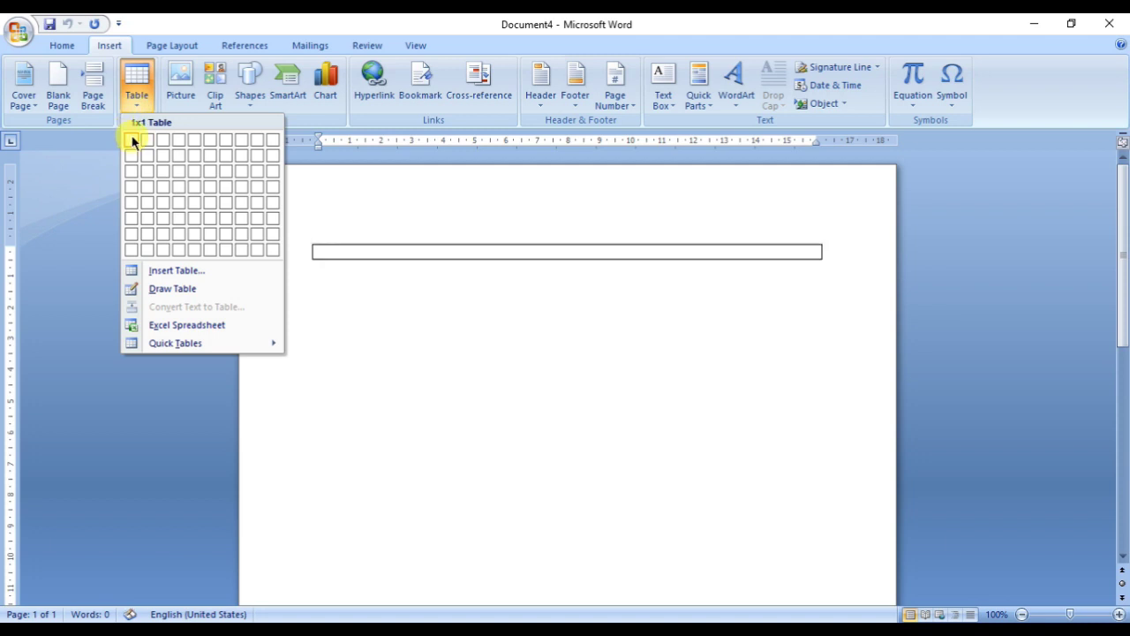
click(133, 141)
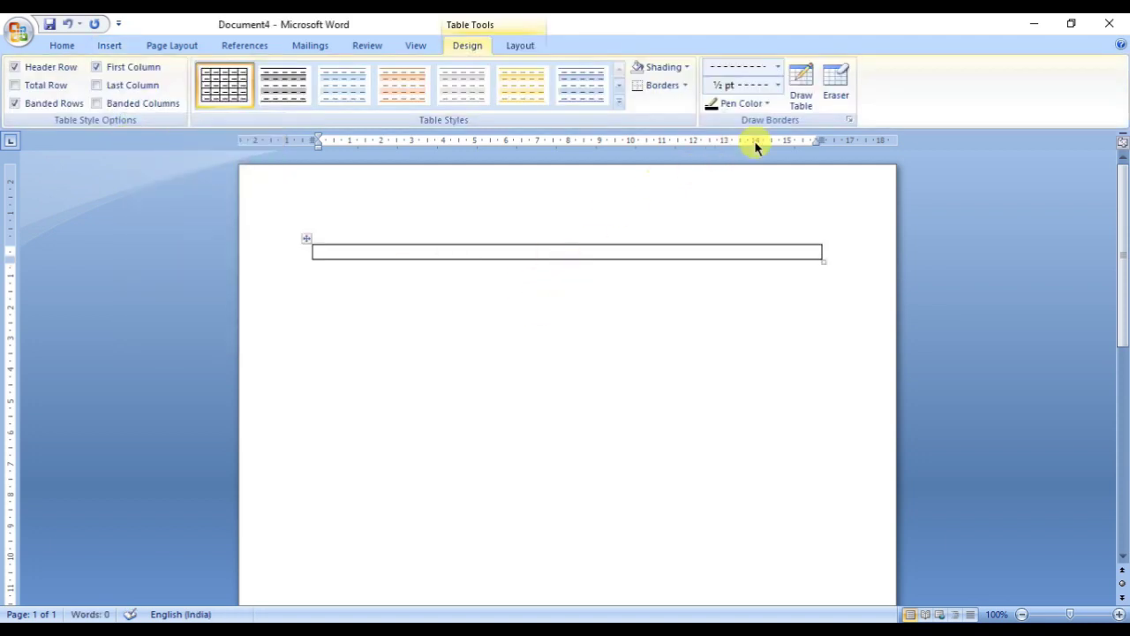
click(776, 70)
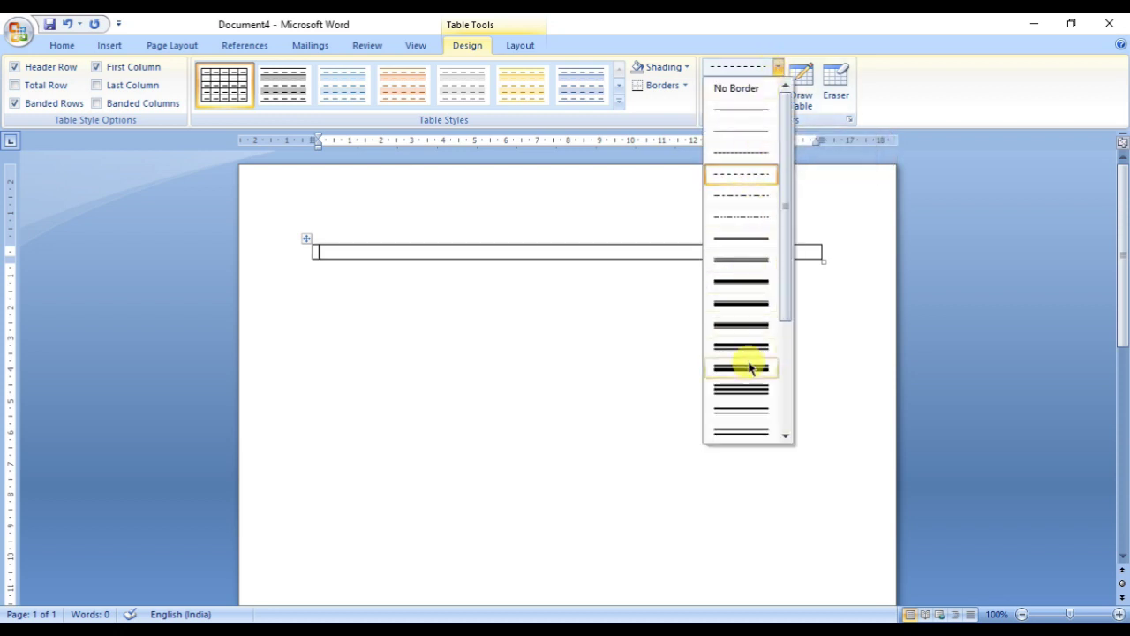
click(737, 413)
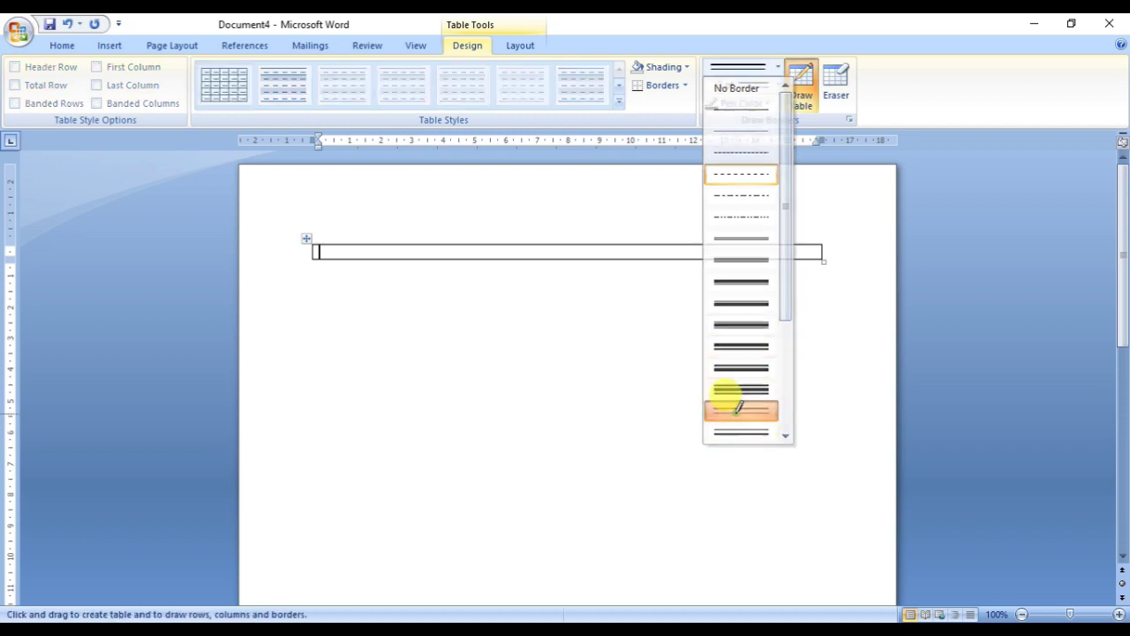
Step: Trace the table's top, bottom, left and right borders with the double line
click(491, 245)
click(474, 258)
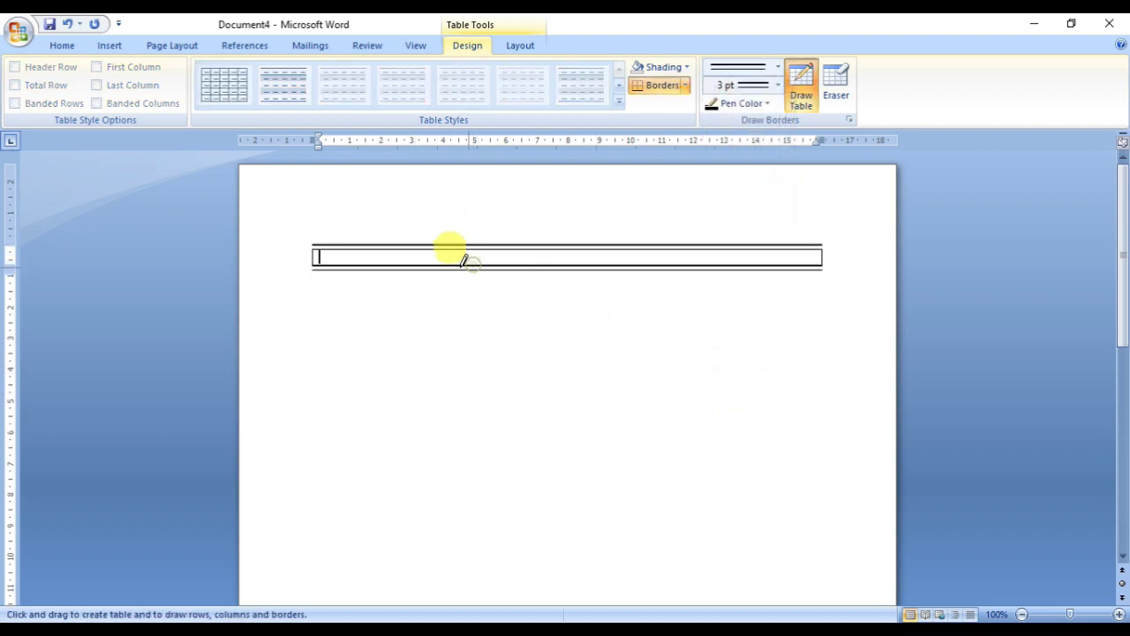
click(311, 254)
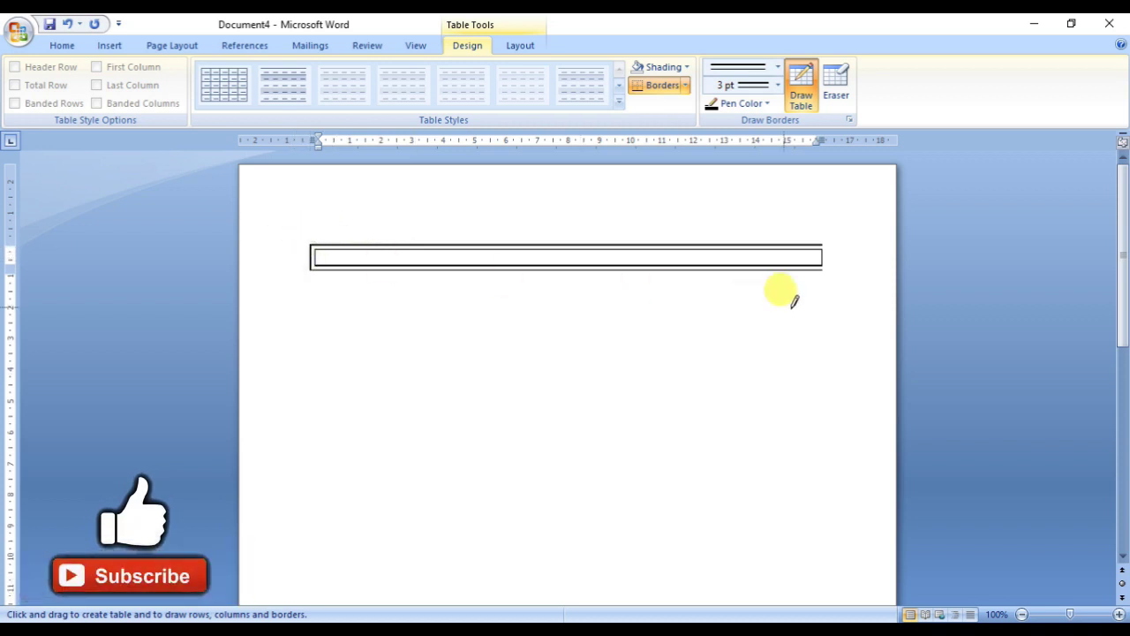
click(822, 256)
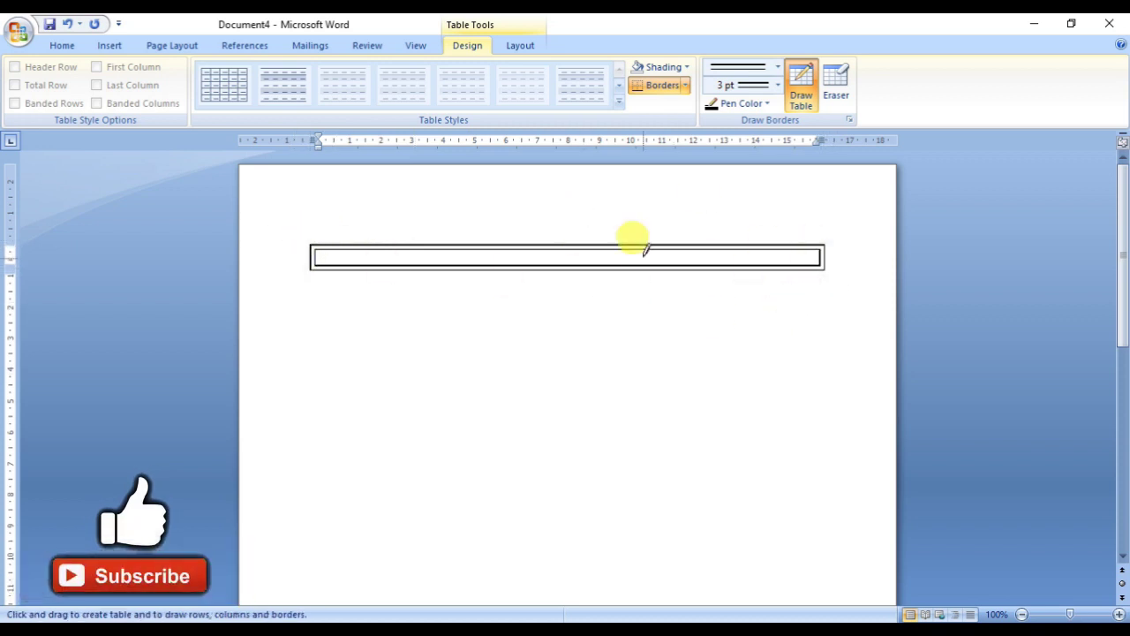
Step: Set the border weight to 4½ pt, pick another line style and redraw the top border
click(744, 85)
click(750, 256)
click(744, 85)
click(759, 67)
click(742, 393)
click(739, 246)
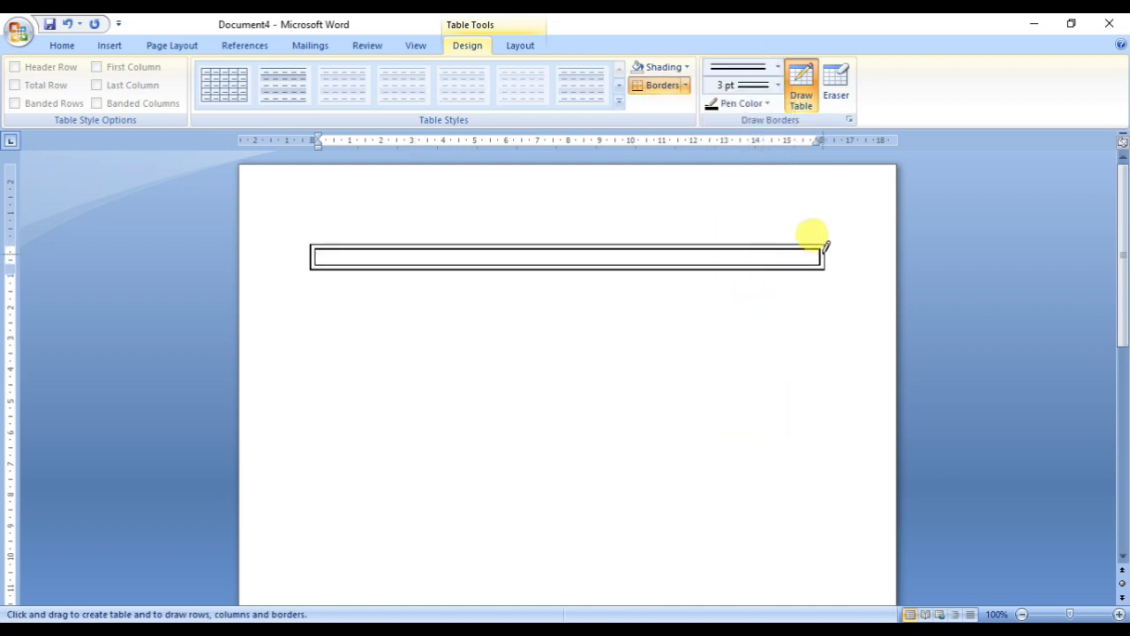
Step: Apply a triple-line style to the outer border, then stretch the table taller
click(777, 85)
click(732, 127)
click(777, 66)
click(731, 251)
click(777, 85)
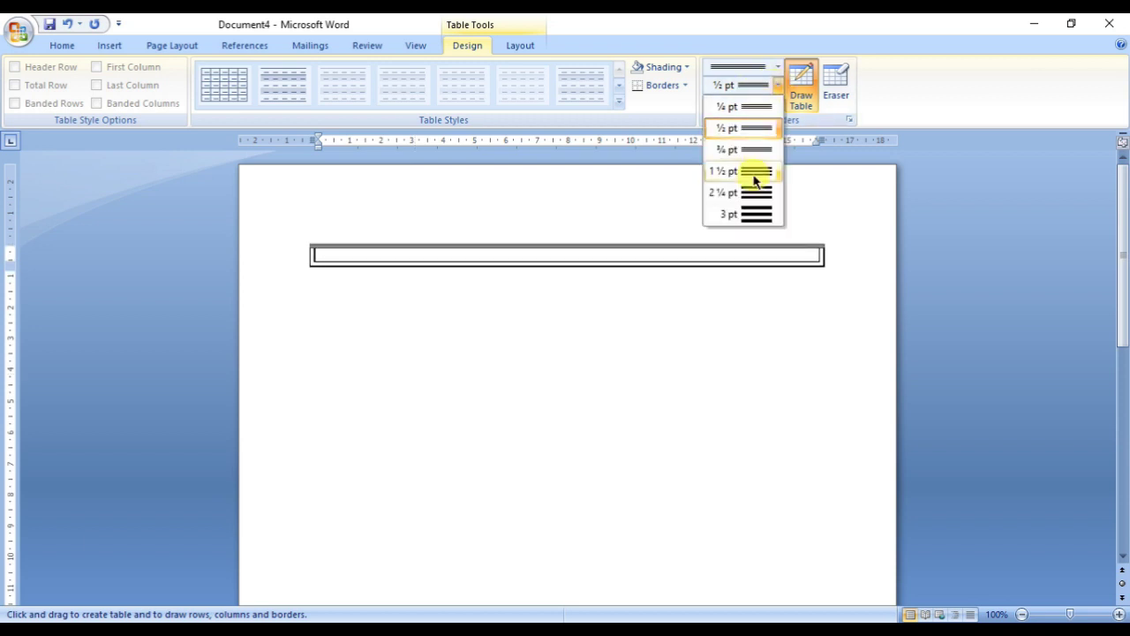
click(777, 66)
drag(781, 232, 768, 320)
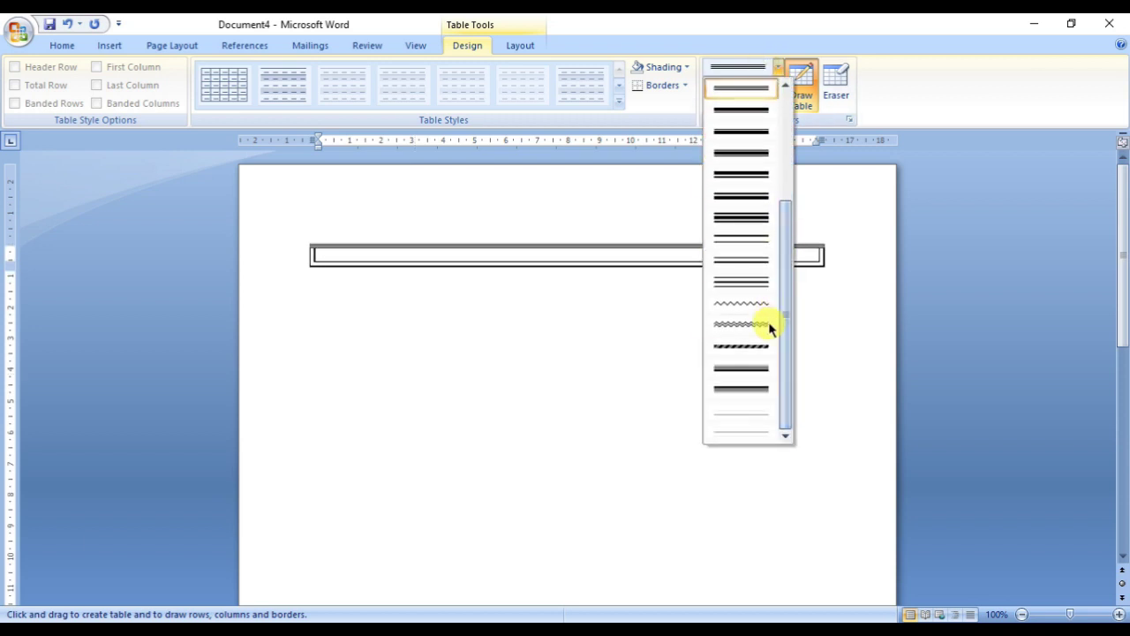
click(742, 260)
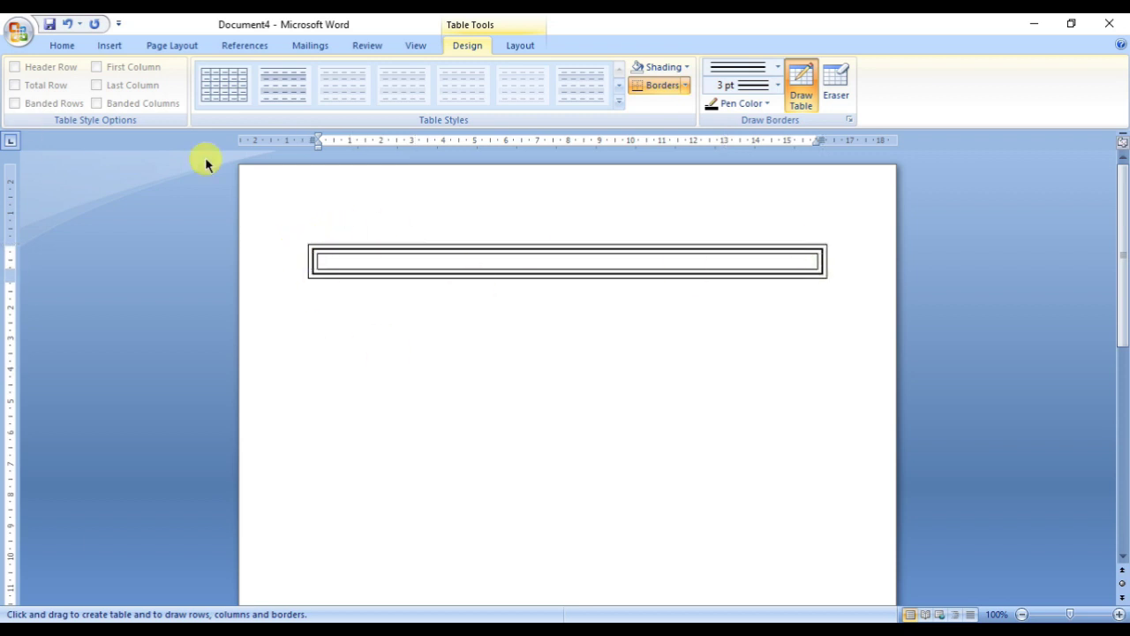
key(Escape)
drag(415, 276, 405, 474)
Step: Drag the table's left and right edges out to nearly the full page width
drag(814, 141, 869, 141)
drag(315, 141, 267, 142)
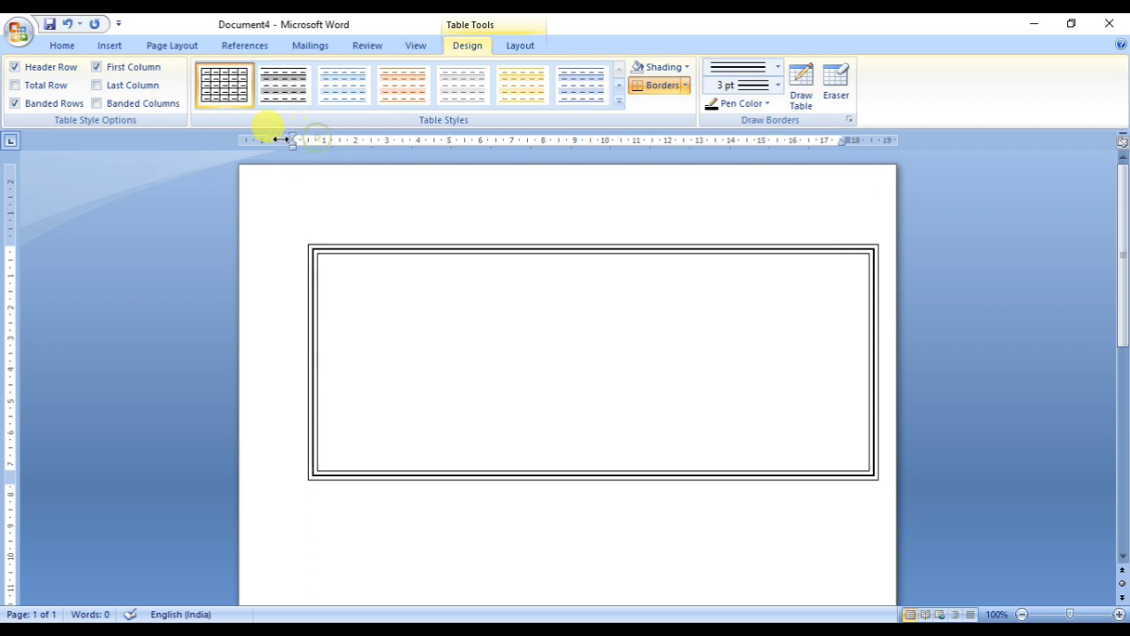
drag(827, 297, 862, 298)
drag(259, 328, 249, 330)
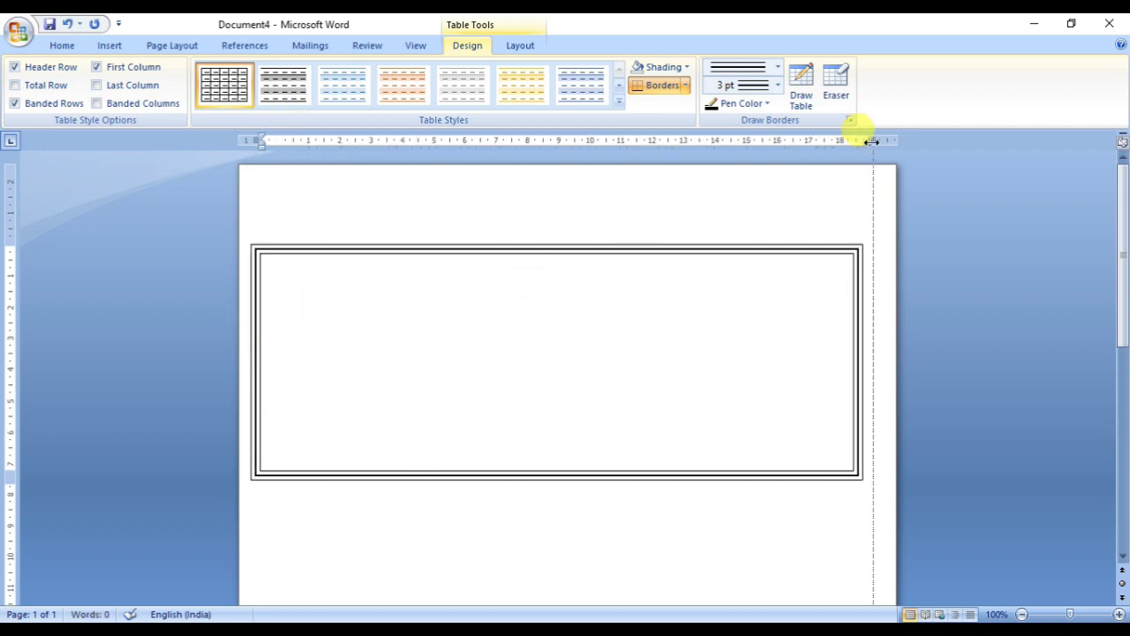
drag(852, 138, 869, 139)
drag(256, 138, 260, 138)
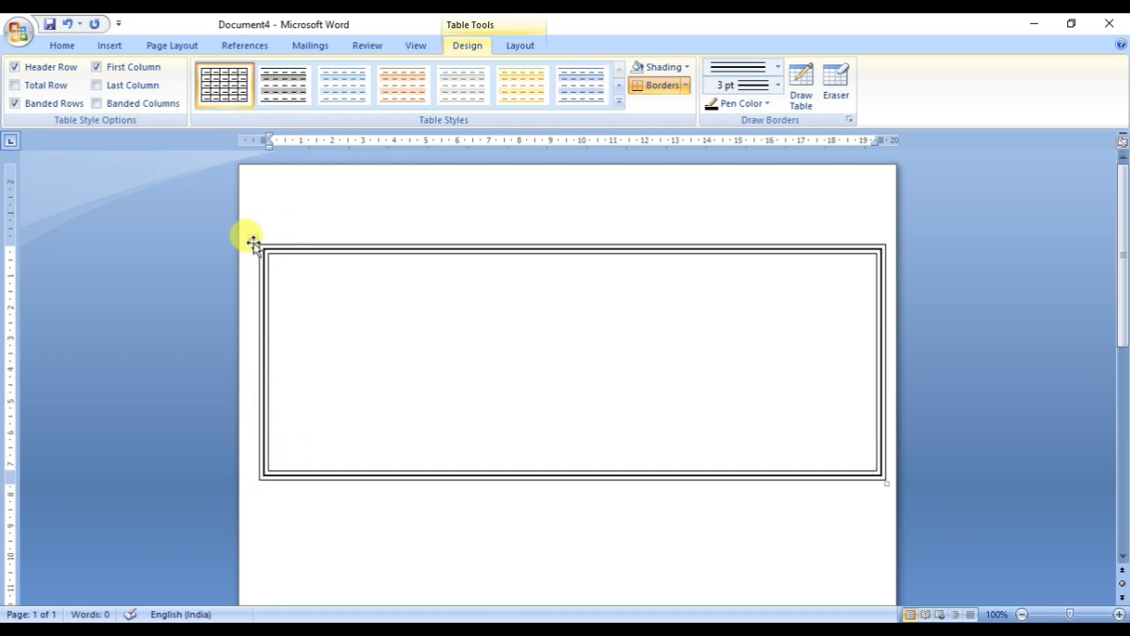
Step: Move the table higher on the page and make it taller, checking placement zoomed out
click(248, 238)
click(54, 44)
drag(248, 239, 248, 195)
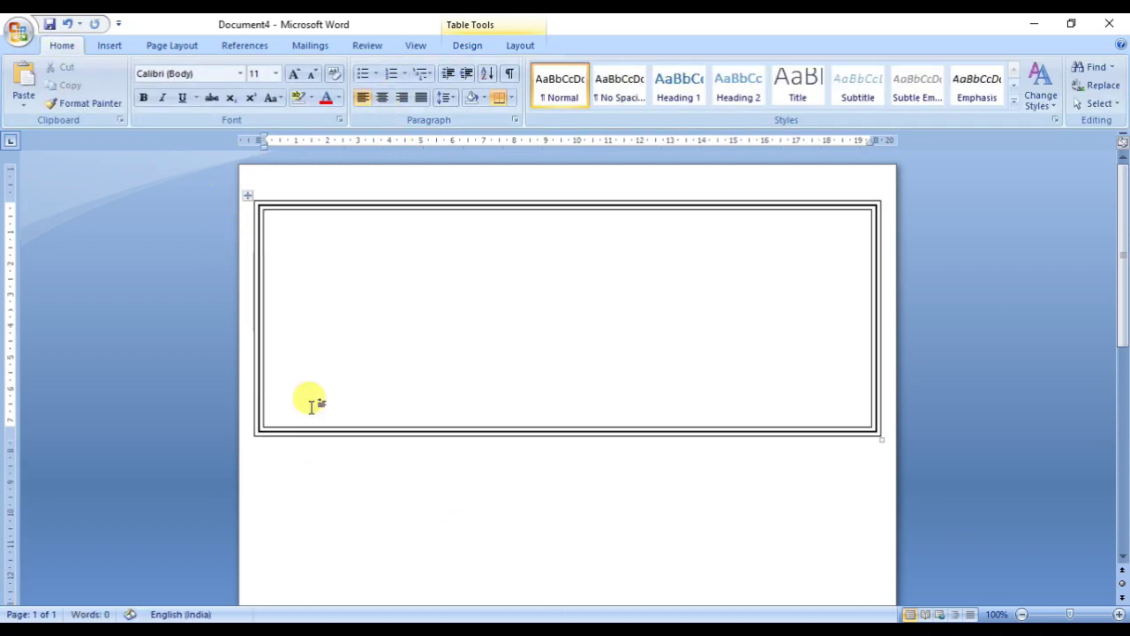
drag(455, 431, 455, 457)
click(1022, 613)
click(1022, 613)
click(1021, 613)
click(1022, 614)
click(1021, 614)
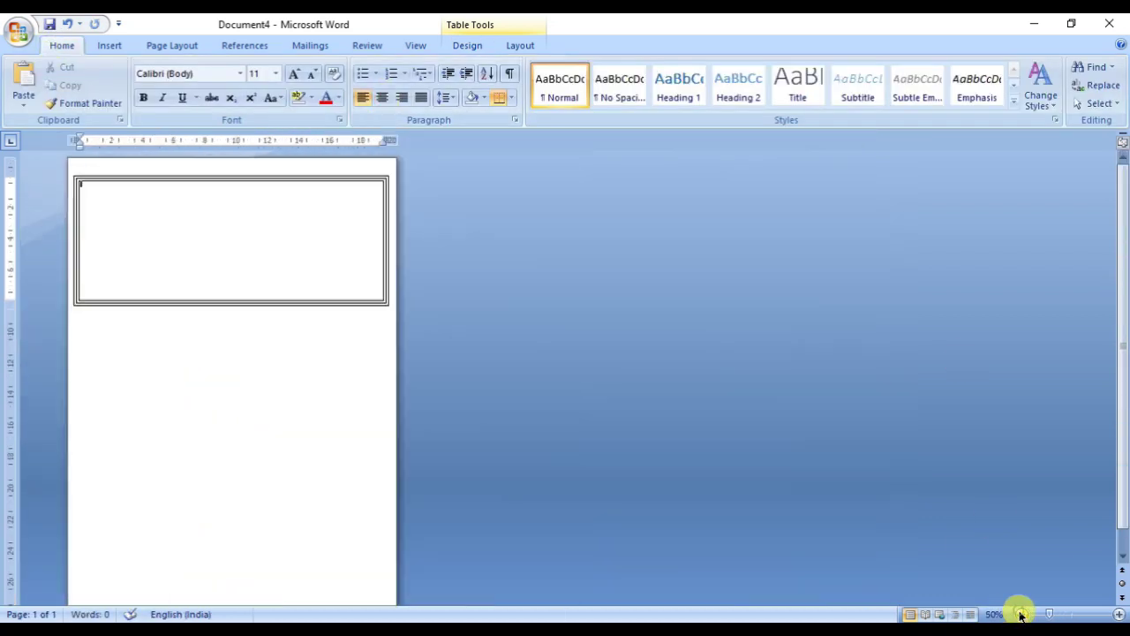
click(1021, 614)
click(1070, 613)
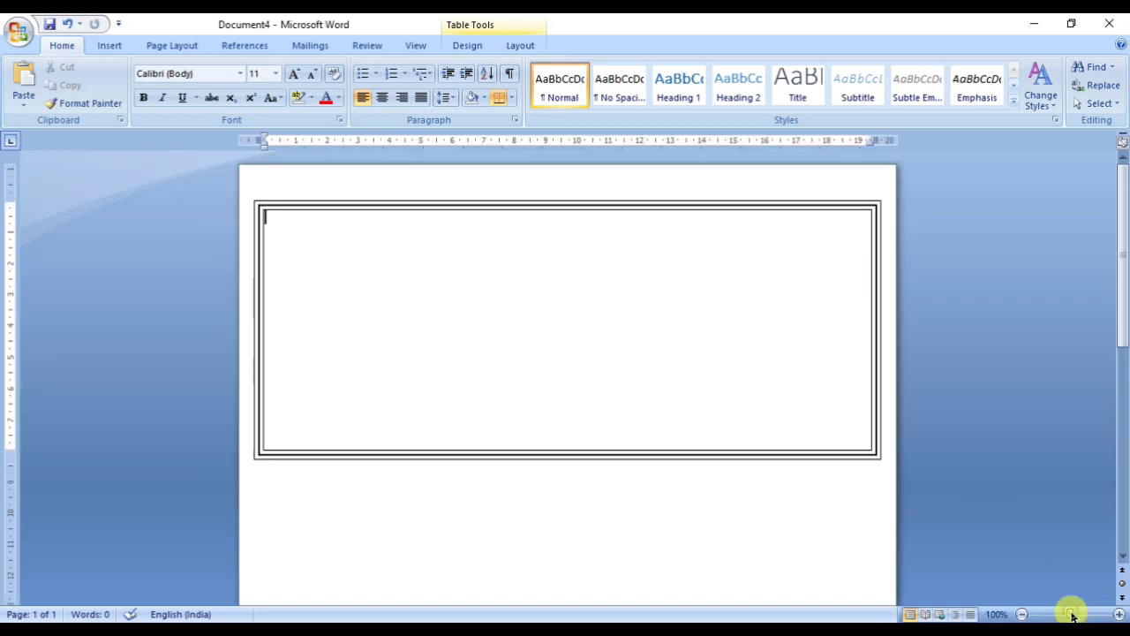
click(115, 45)
click(137, 88)
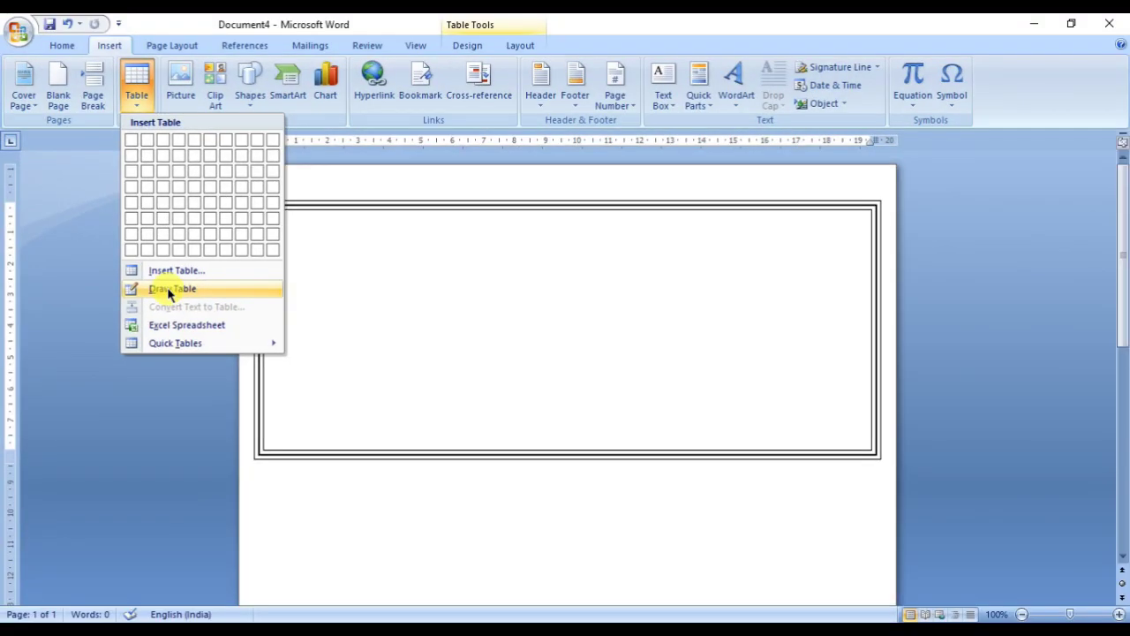
Step: Draw a vertical line splitting the table into two columns and make it dashed
click(170, 290)
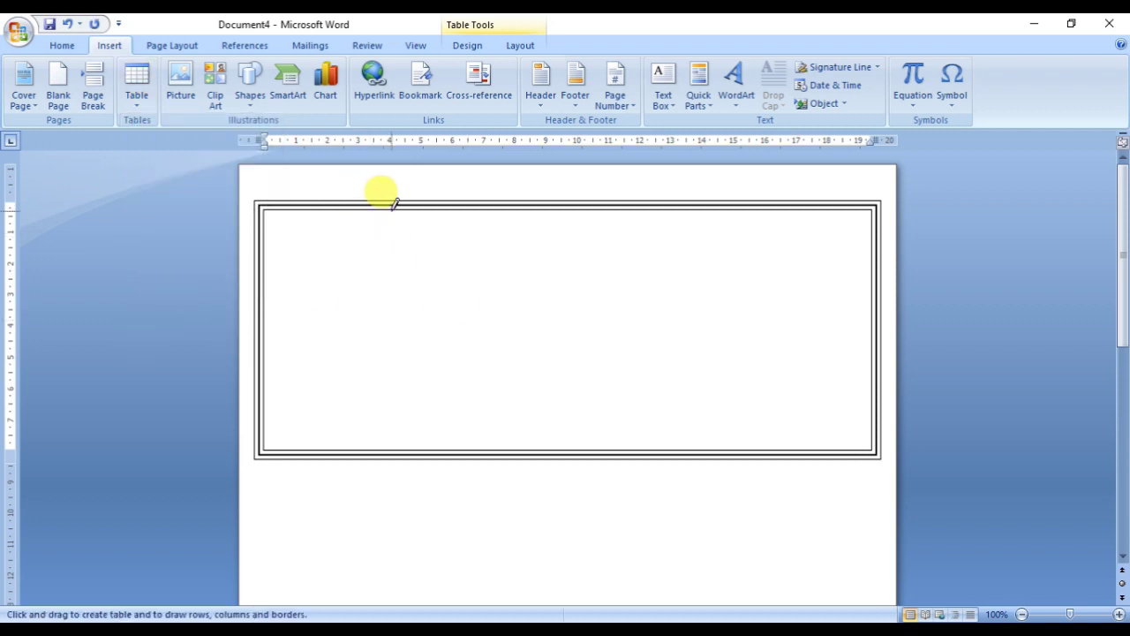
drag(392, 208, 397, 402)
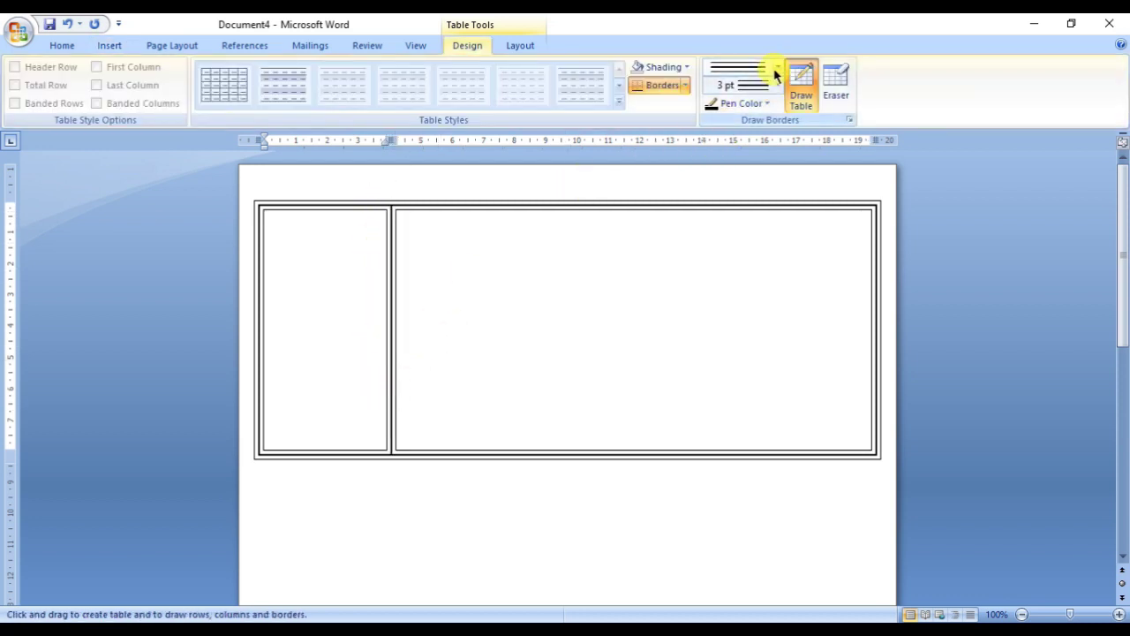
click(776, 68)
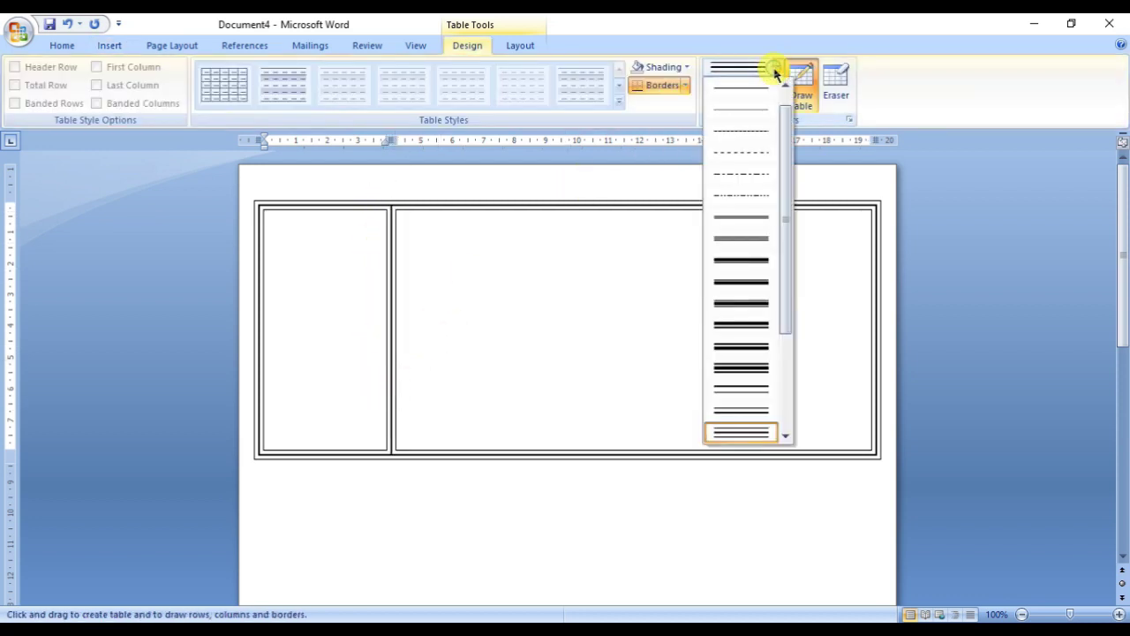
click(740, 152)
click(392, 256)
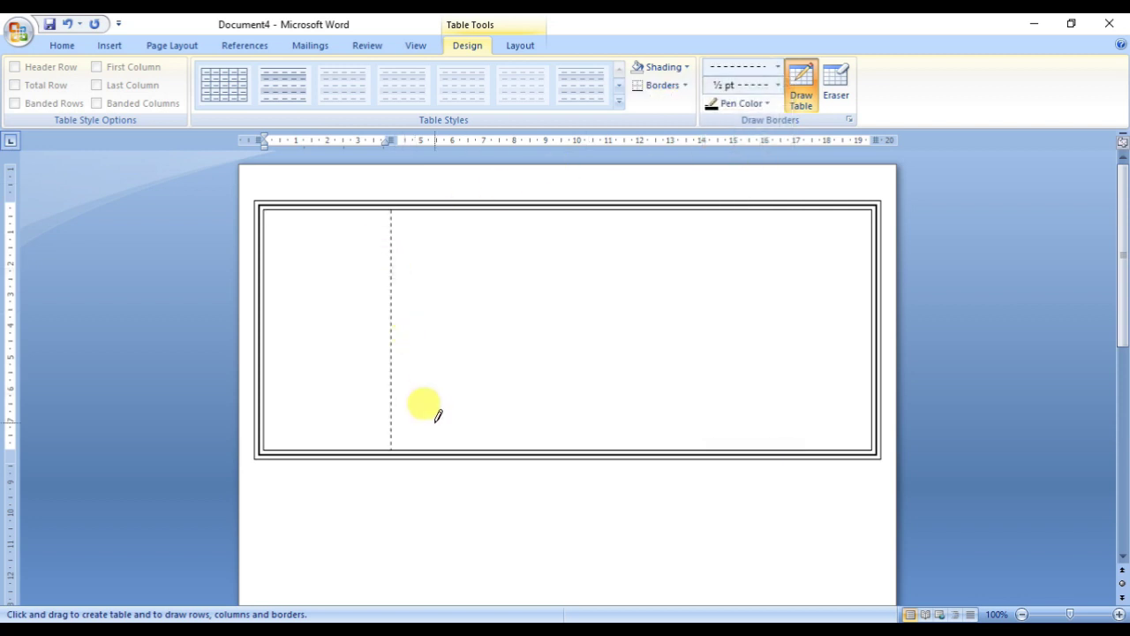
Step: Drag the column divider right to about the 6 cm mark and click into the right cell
key(Escape)
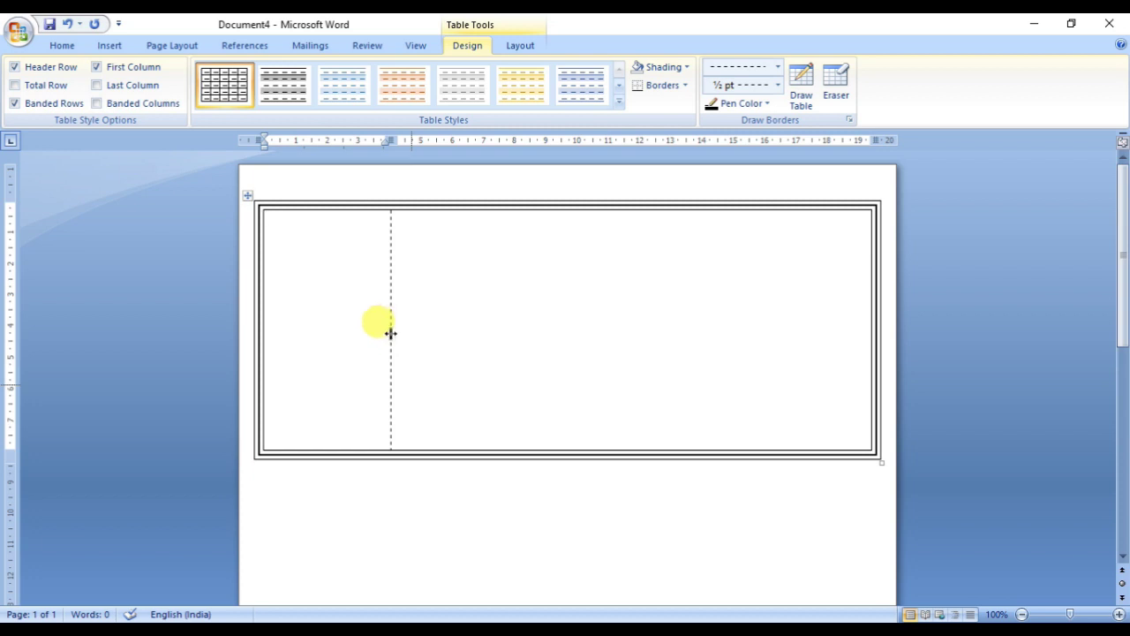
drag(390, 333, 434, 331)
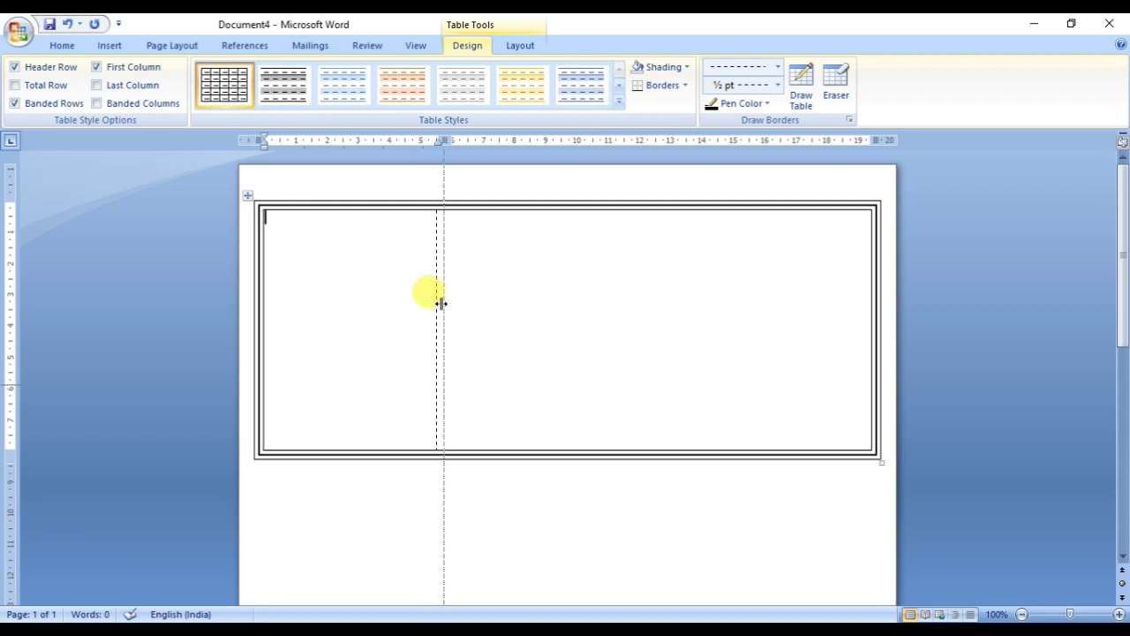
drag(441, 303, 443, 303)
click(636, 244)
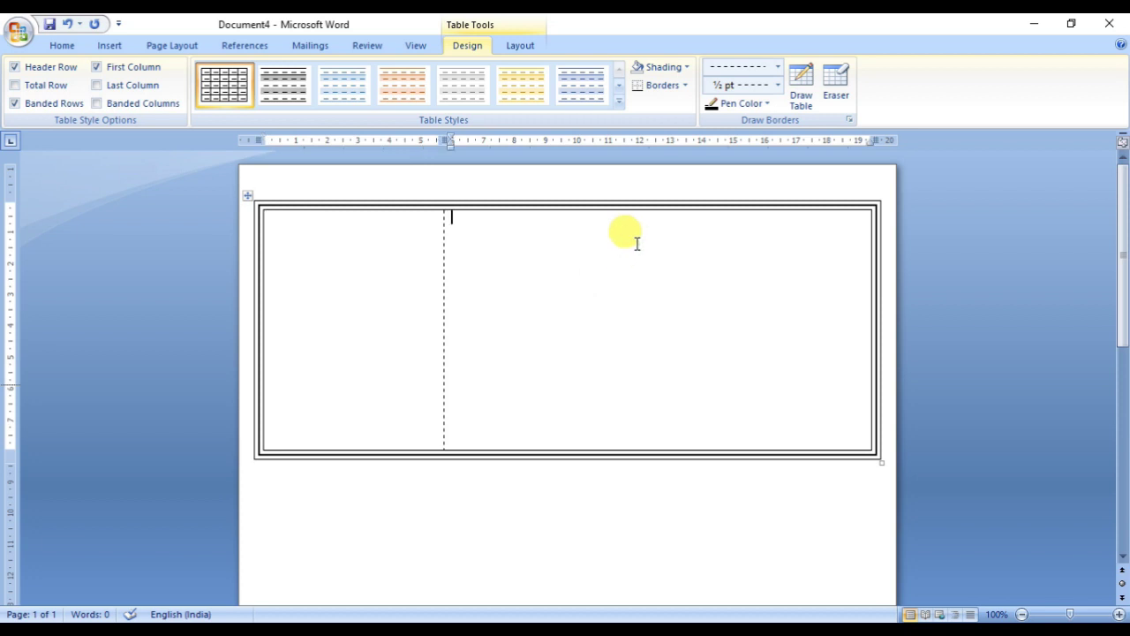
click(988, 618)
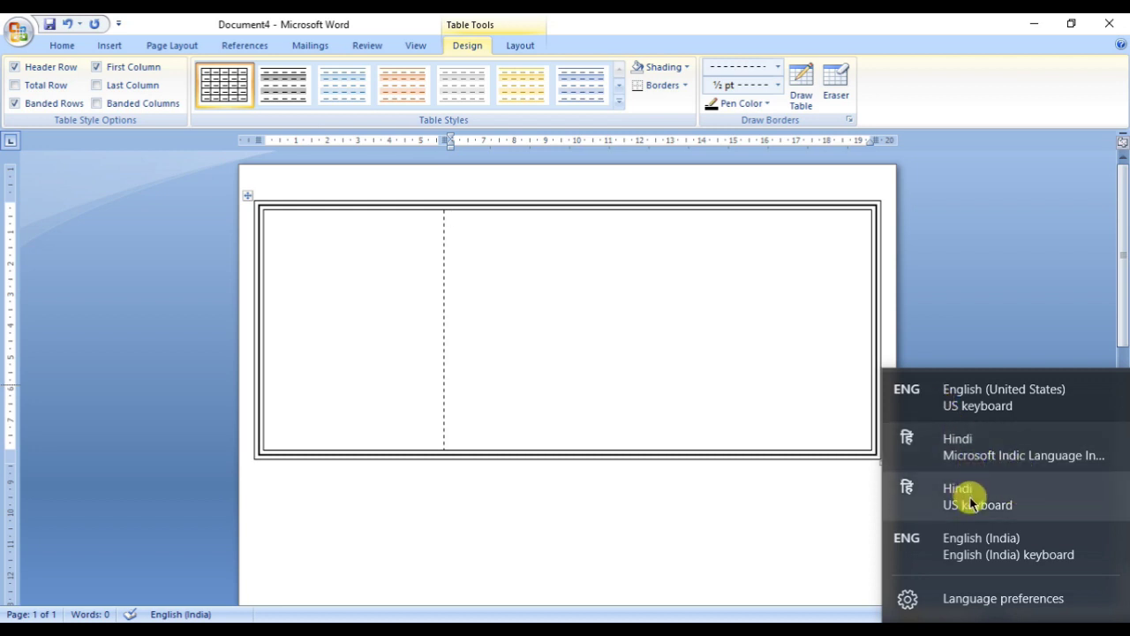
Step: Switch keyboard input to Hindi and pick a WordArt style for the title
click(570, 283)
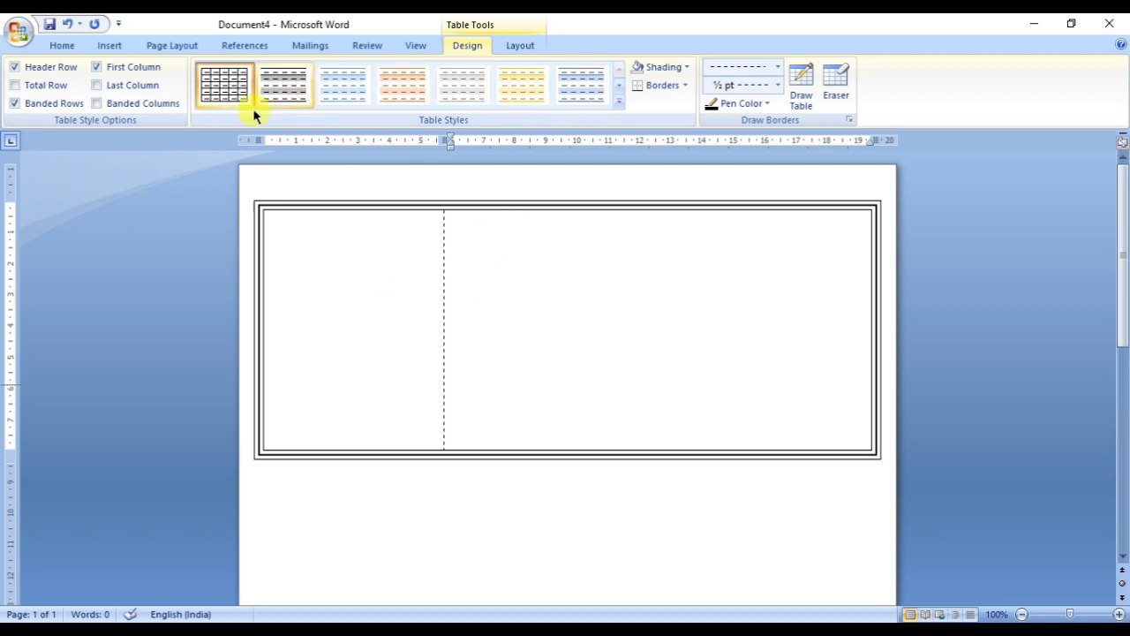
click(108, 45)
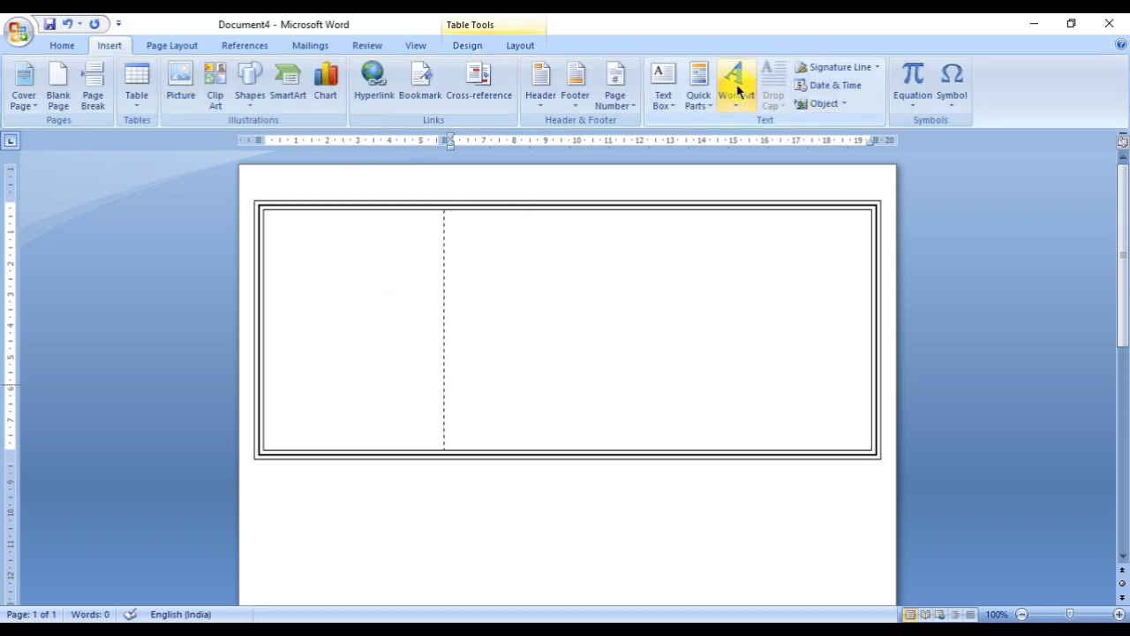
click(736, 88)
click(855, 141)
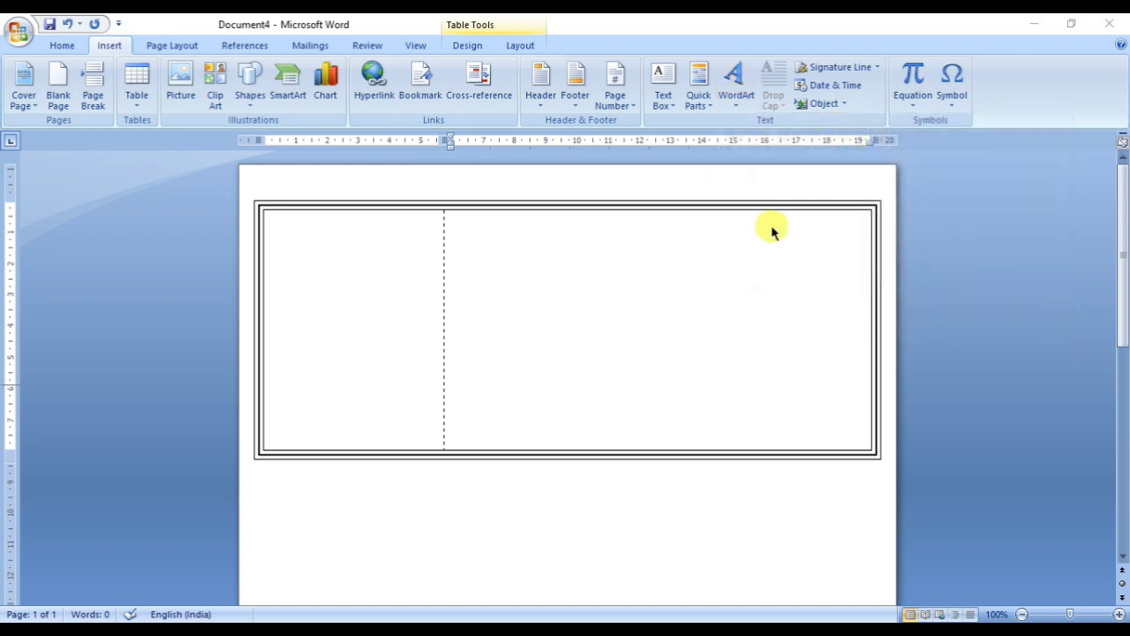
Step: Enter 'श्री श्री दुर्गा पूजा समिति' as the WordArt text via Hindi transliteration and confirm it
key(BackSpace)
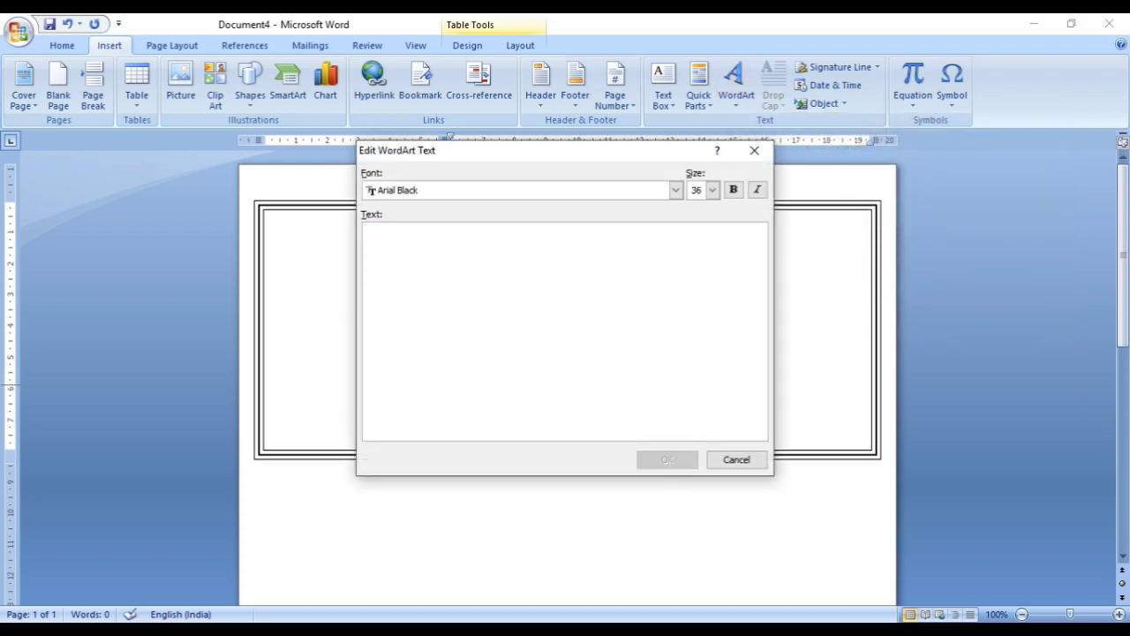
text(sri)
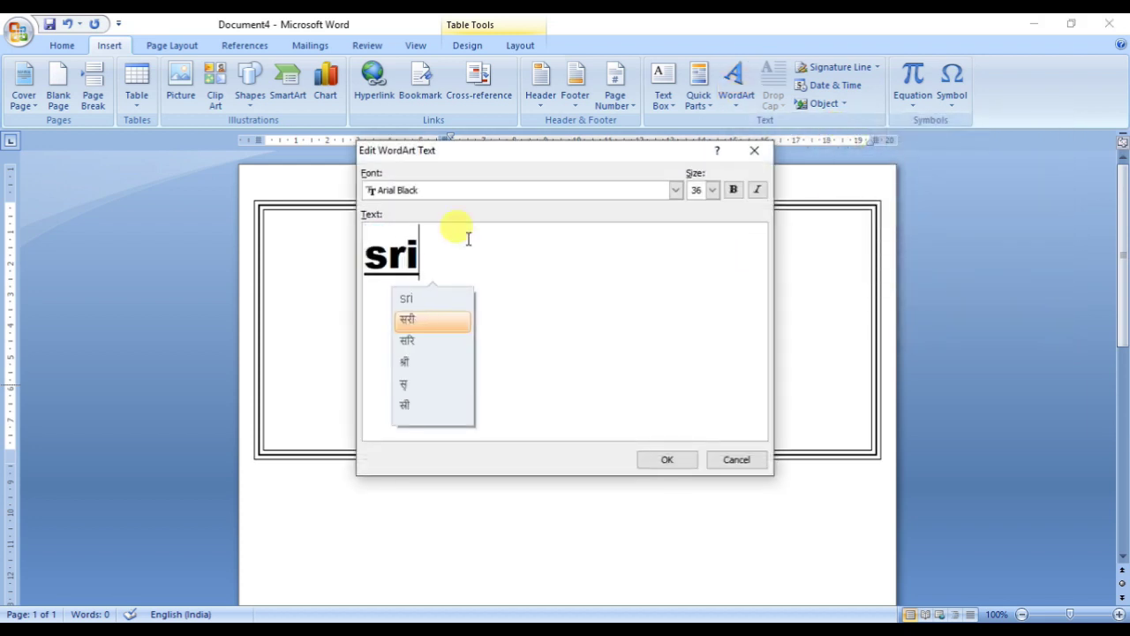
key(Down)
key(Down)
key(space)
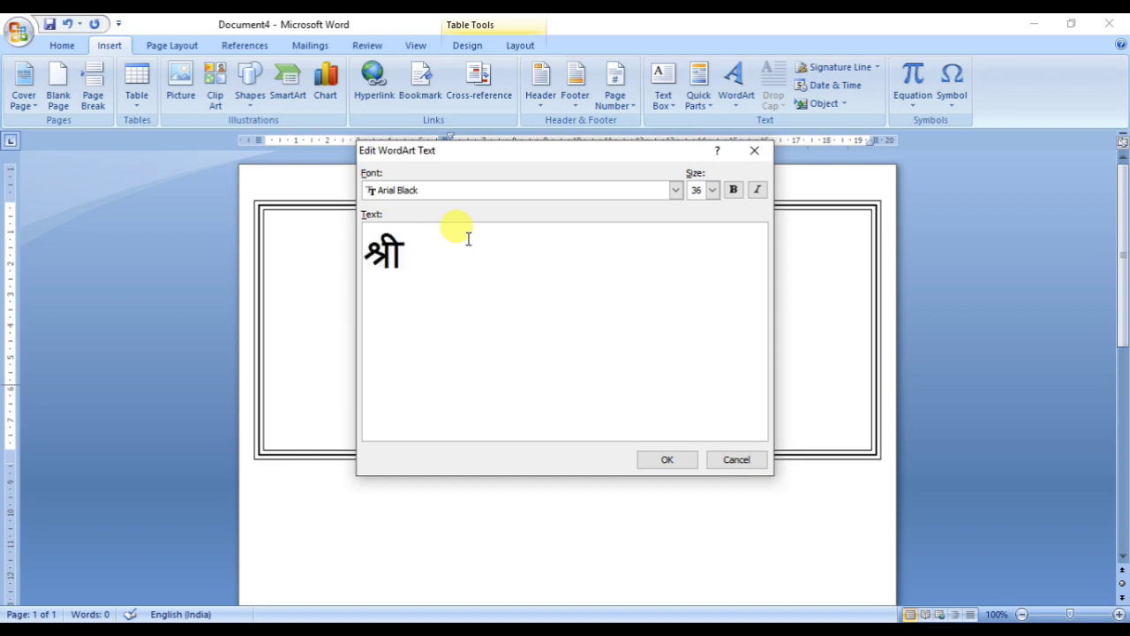
text(sri)
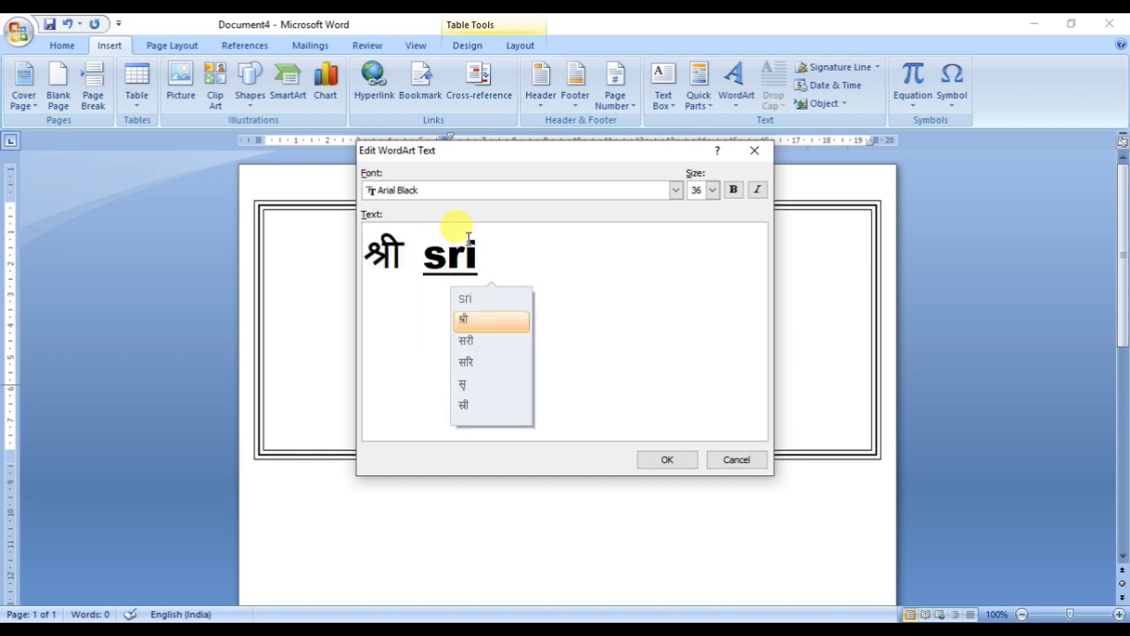
key(space)
text(n)
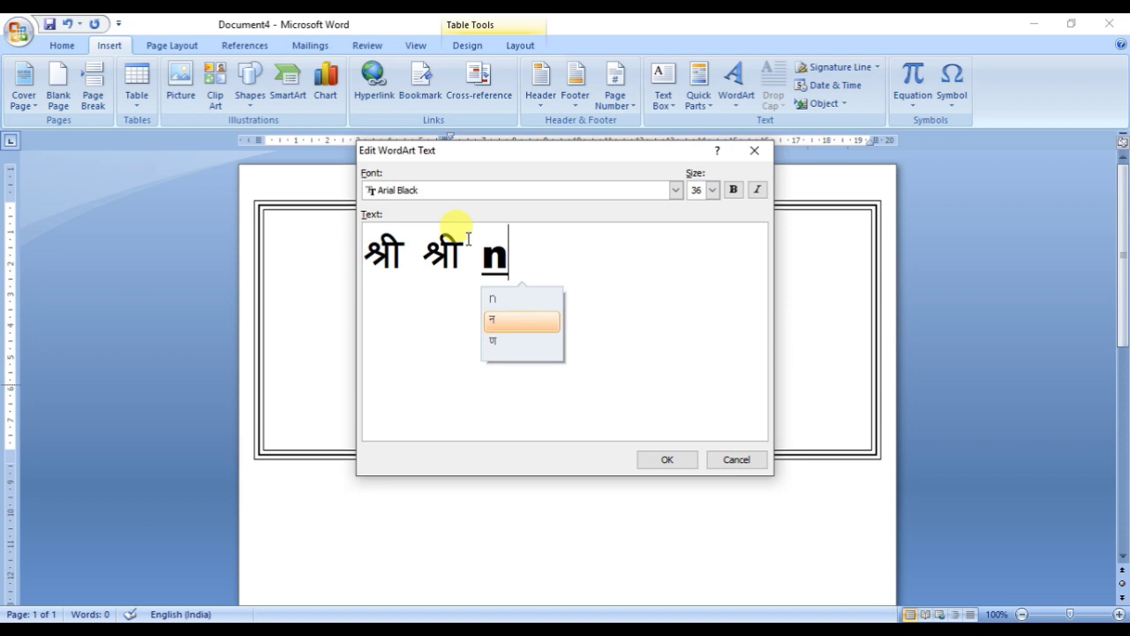
key(BackSpace)
text(dur)
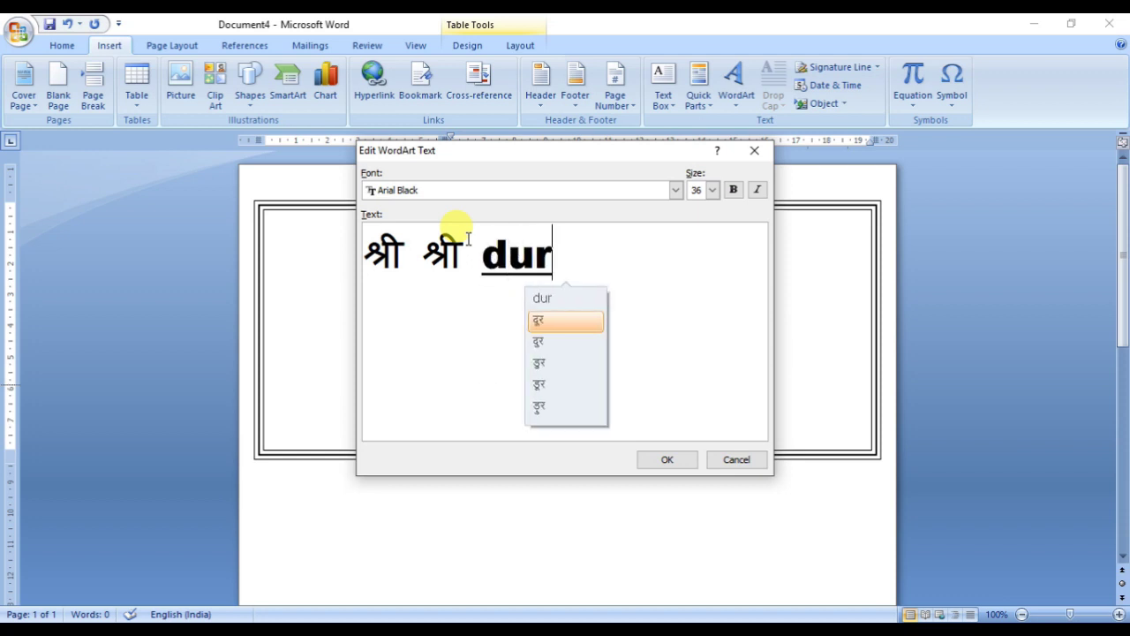
text(ga)
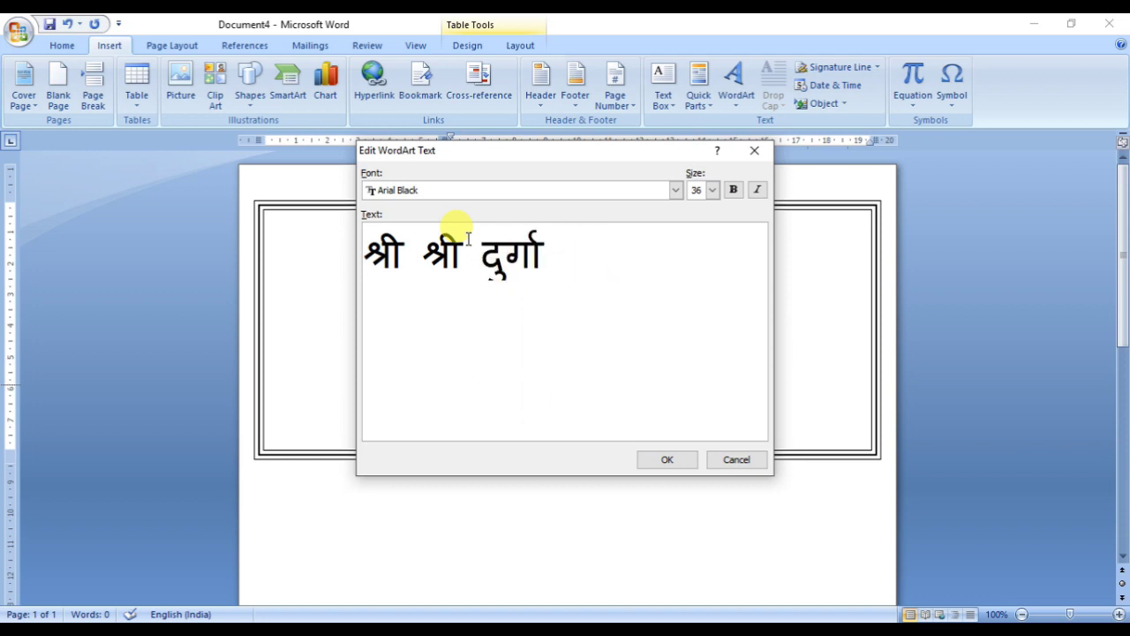
text( pooja)
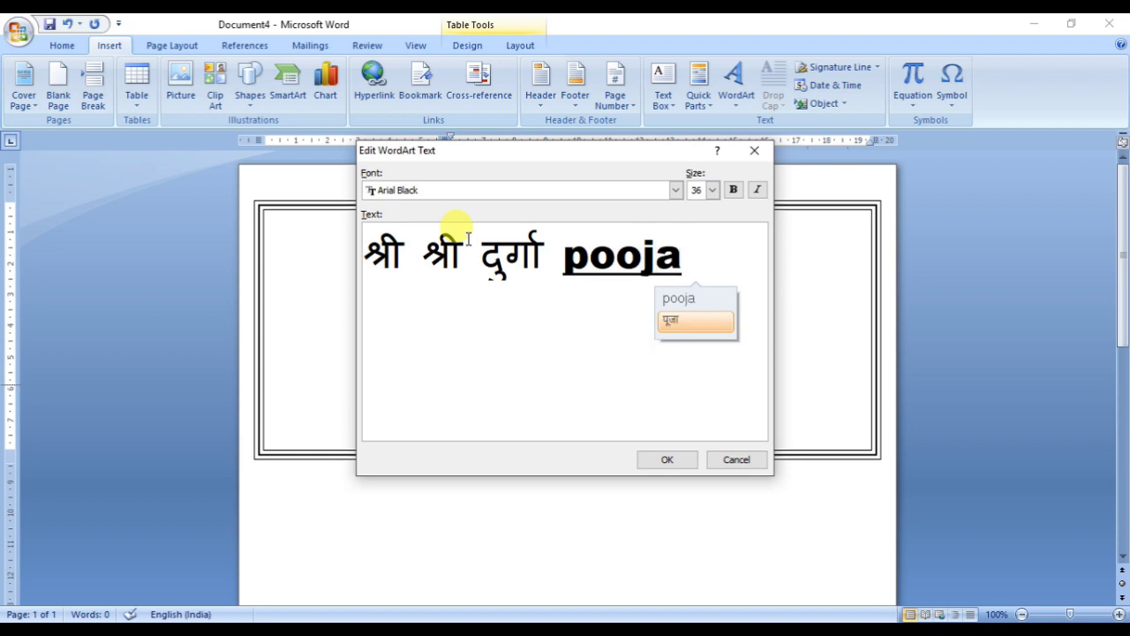
key(BackSpace)
key(BackSpace)
key(BackSpace)
key(BackSpace)
key(BackSpace)
text(पूजा samiti)
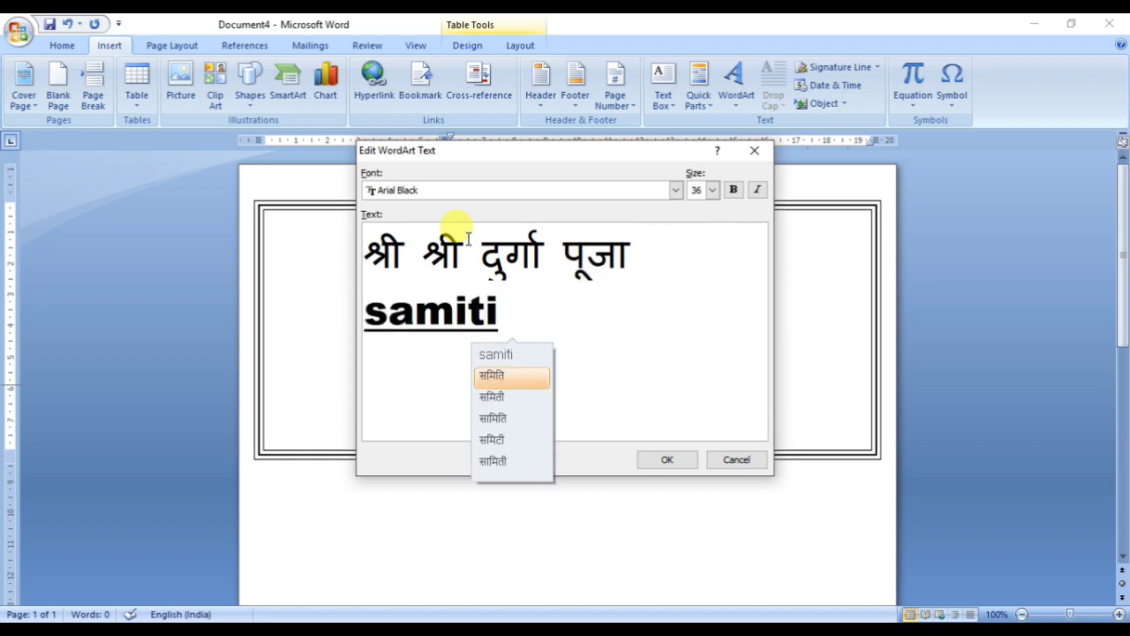
key(Return)
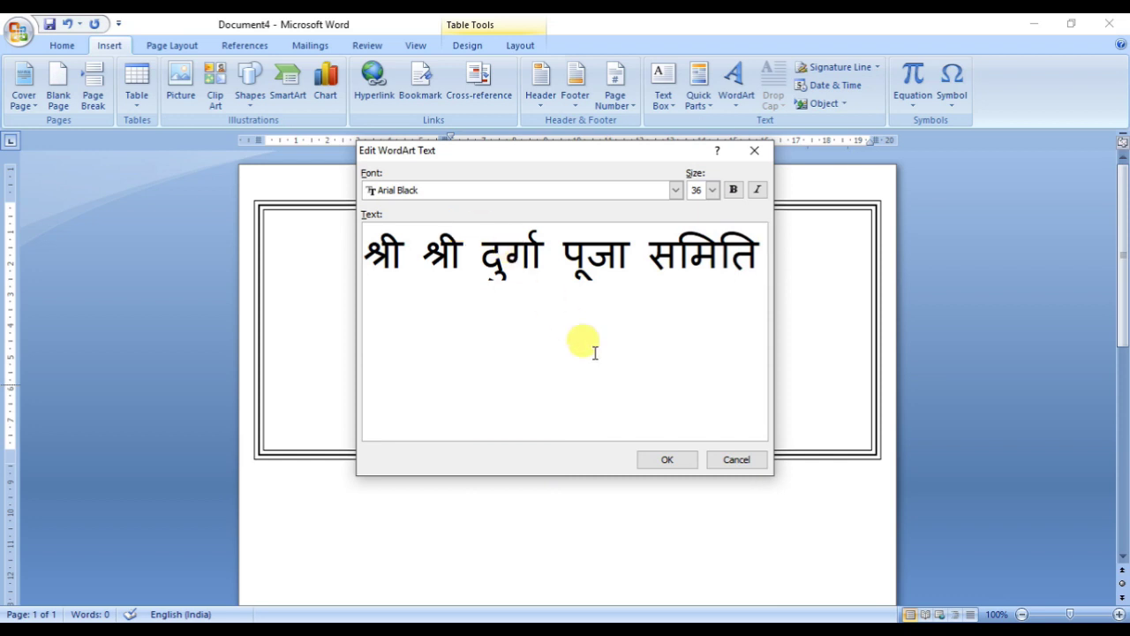
click(665, 460)
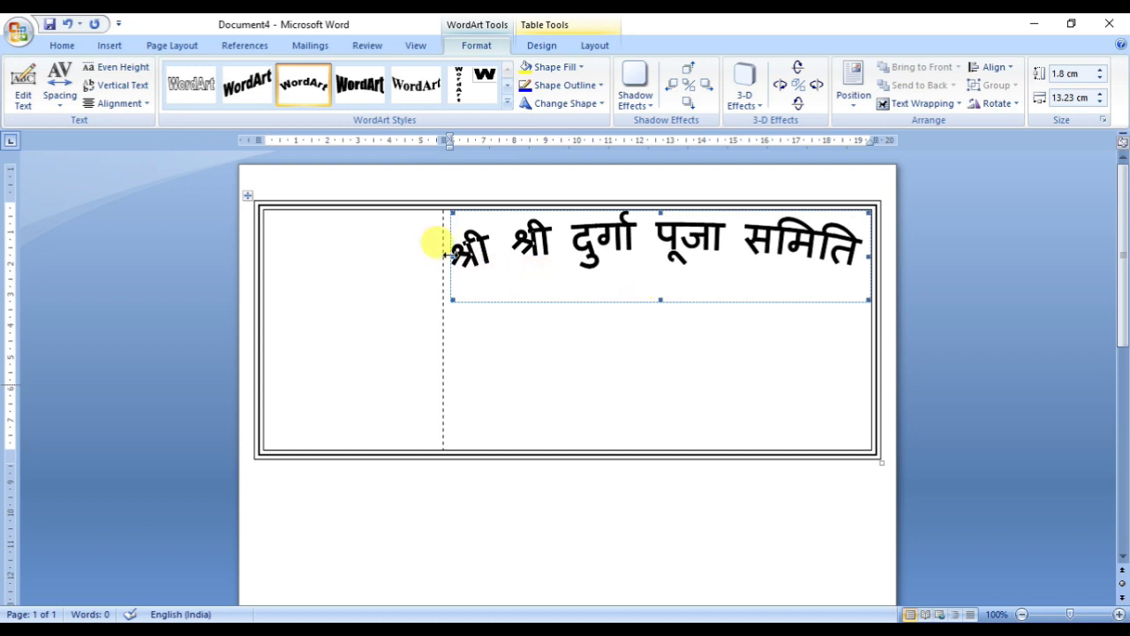
Step: Resize the WordArt title to about 8.65 × 1.88 cm with a gentler arch
drag(452, 253, 462, 253)
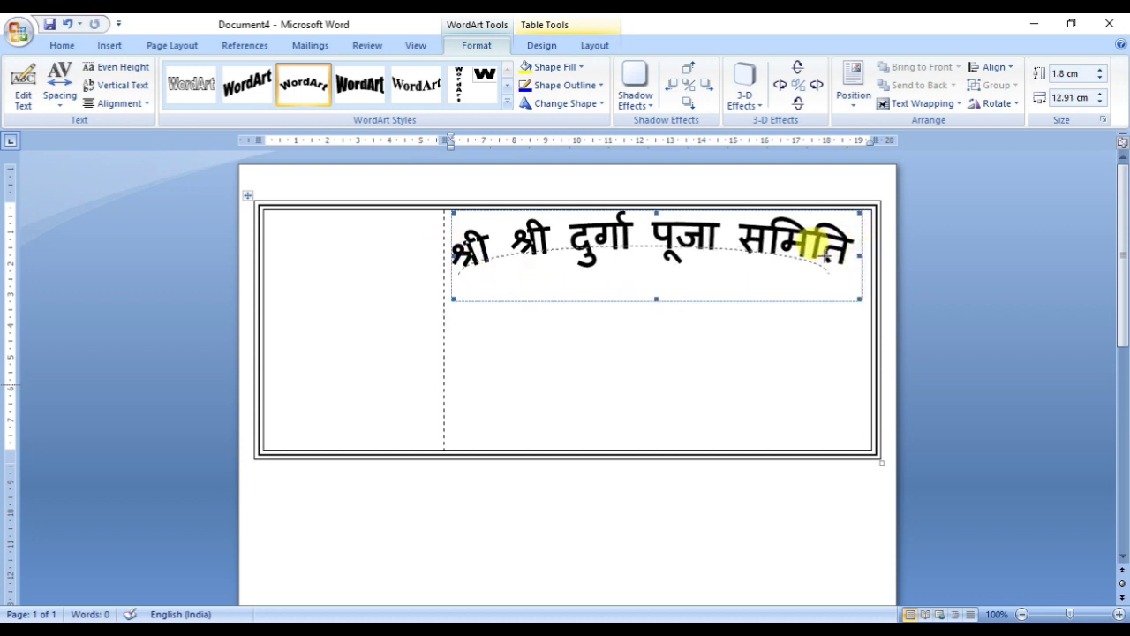
drag(849, 255, 815, 254)
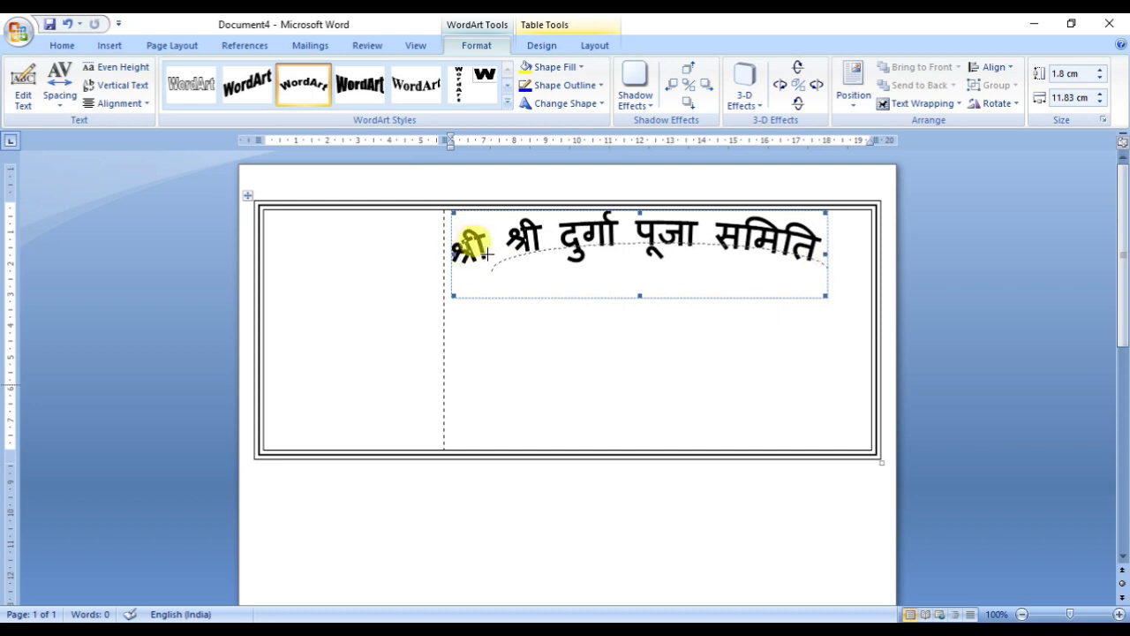
drag(483, 253, 488, 253)
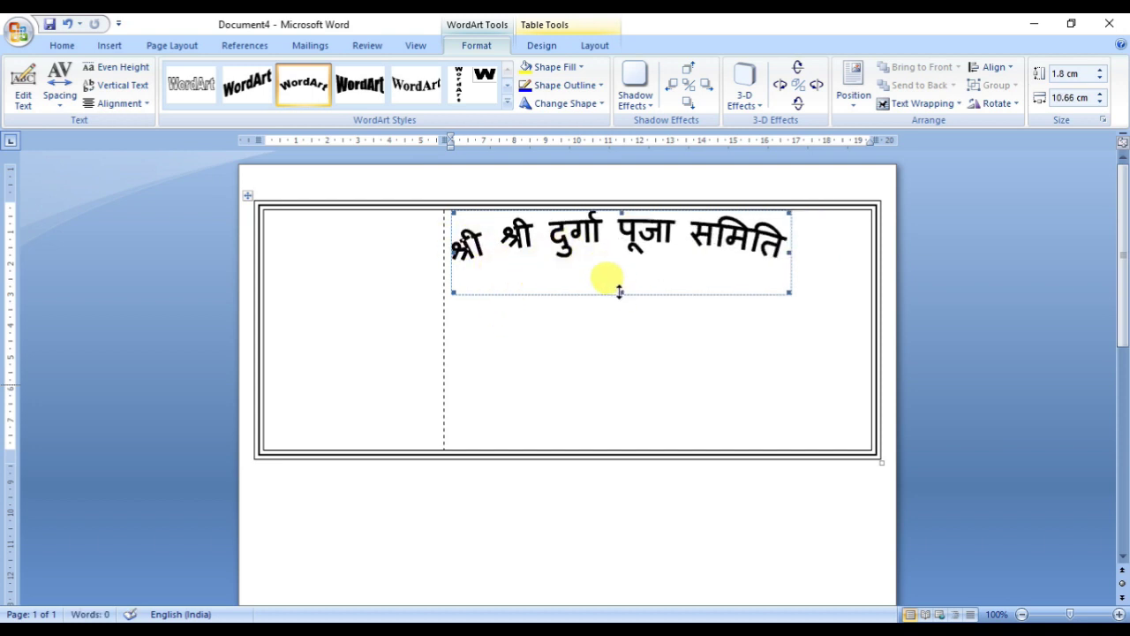
drag(619, 293, 623, 329)
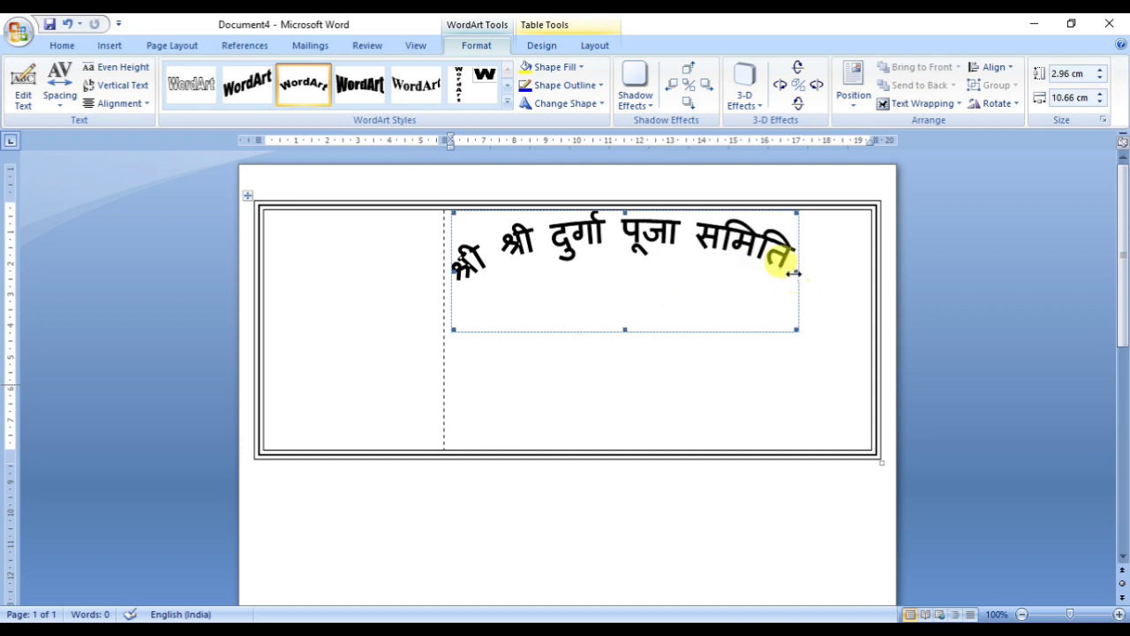
drag(797, 273, 846, 272)
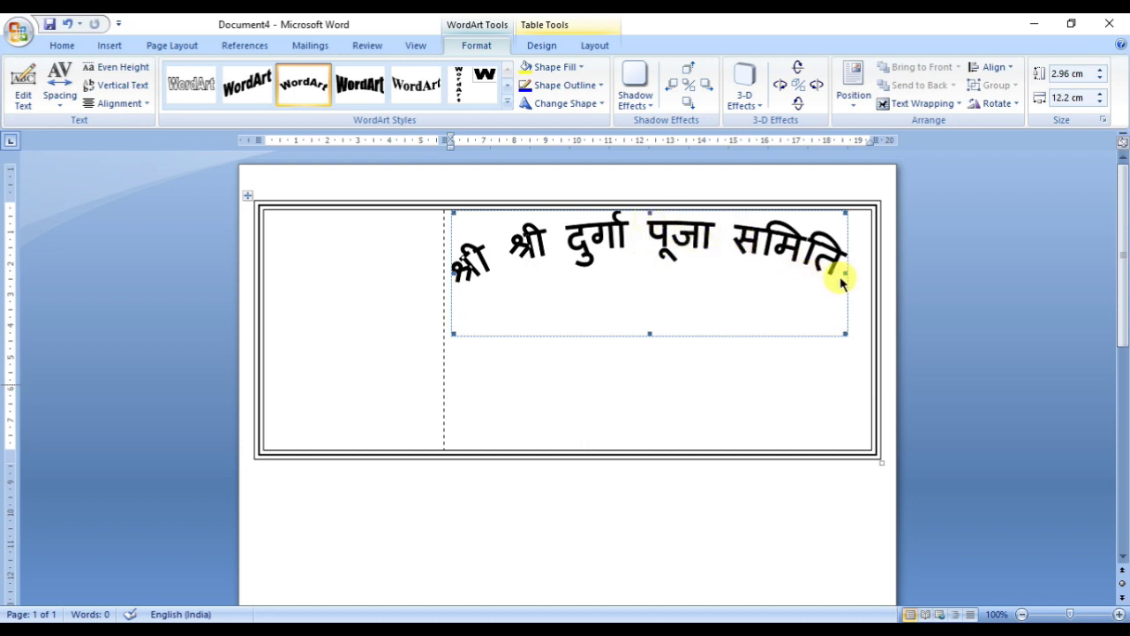
drag(846, 335, 729, 290)
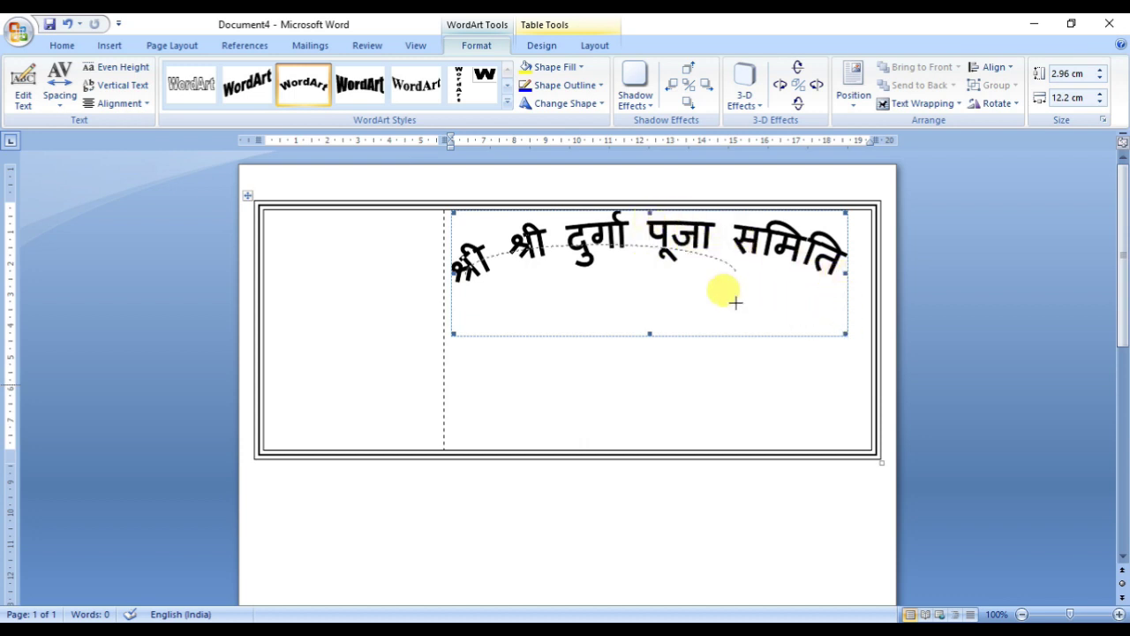
Step: Shift the title toward the centre of the right cell, checking paragraph spacing along the way
click(459, 245)
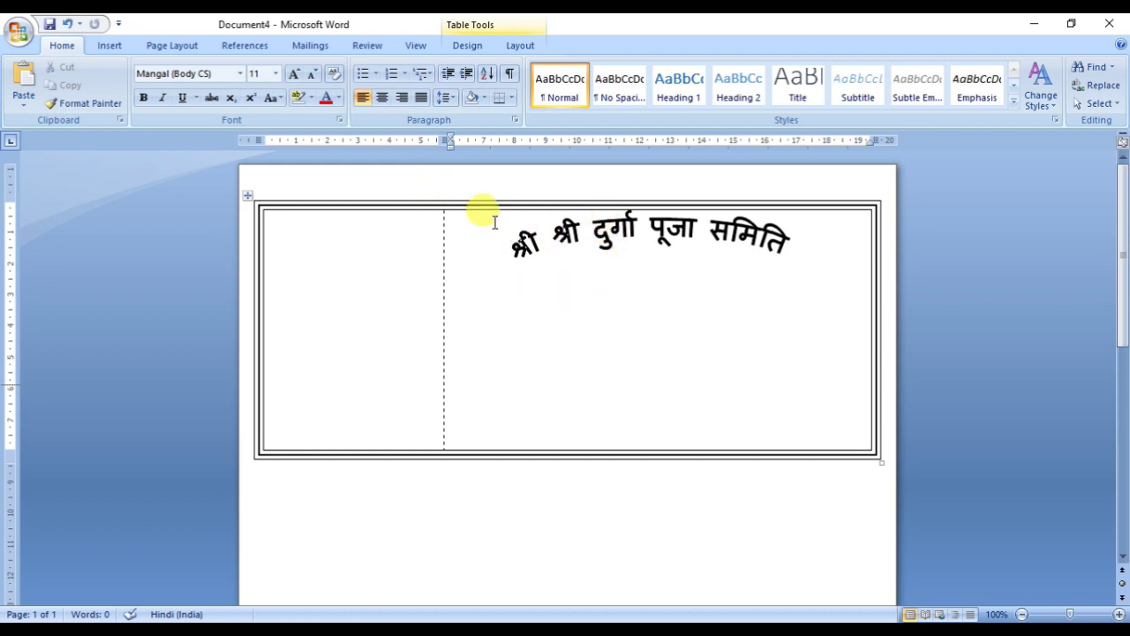
click(446, 97)
click(495, 223)
click(685, 515)
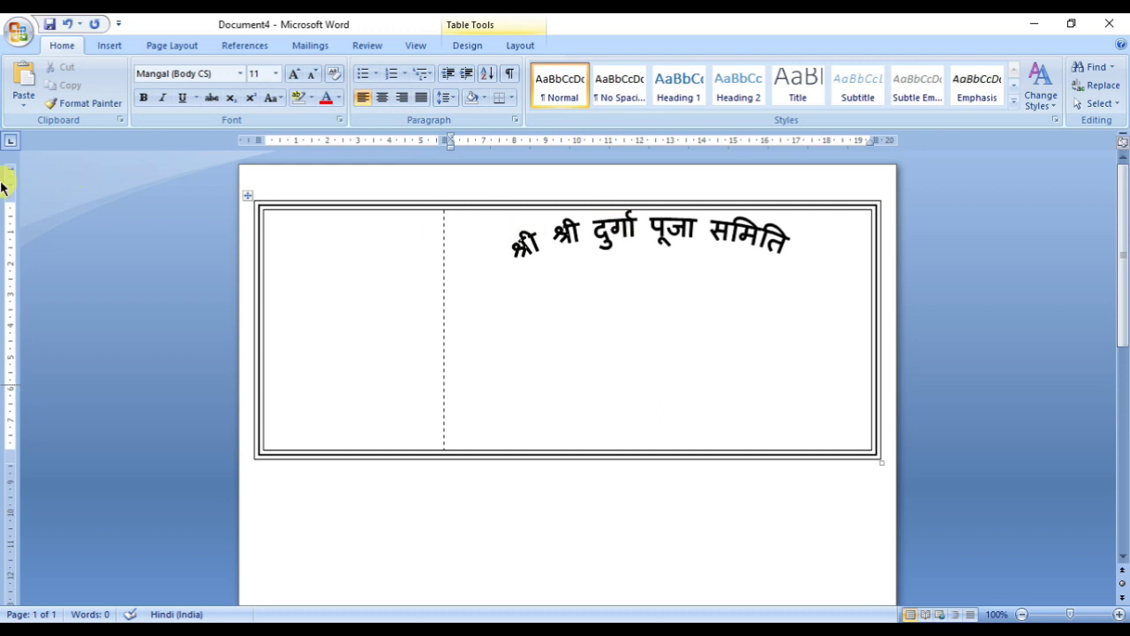
click(531, 235)
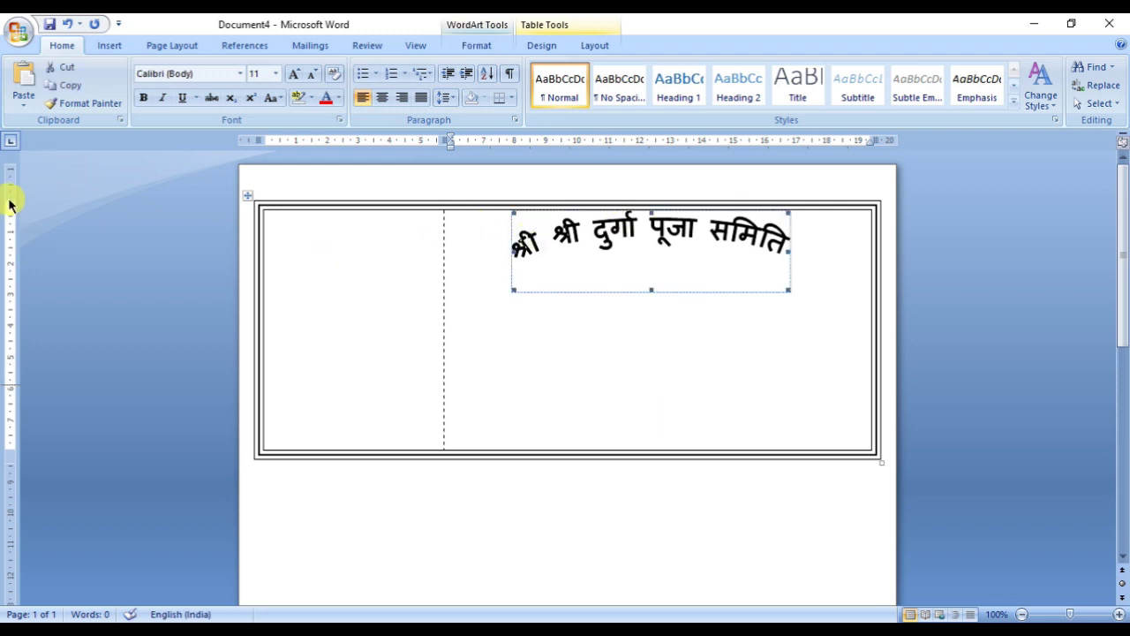
click(783, 238)
click(661, 232)
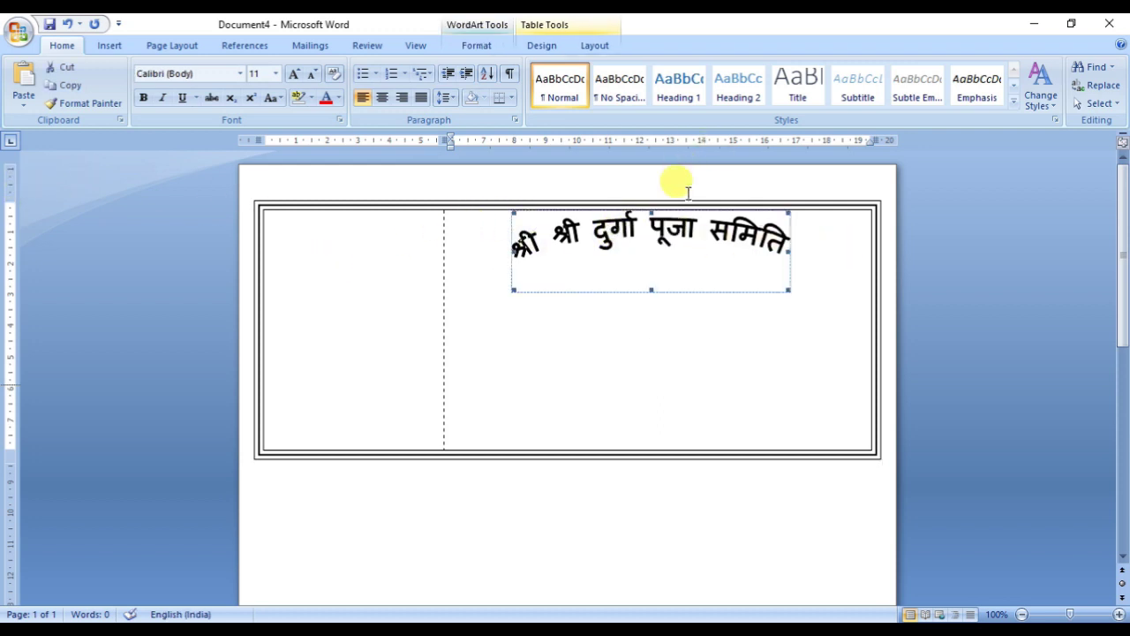
click(688, 192)
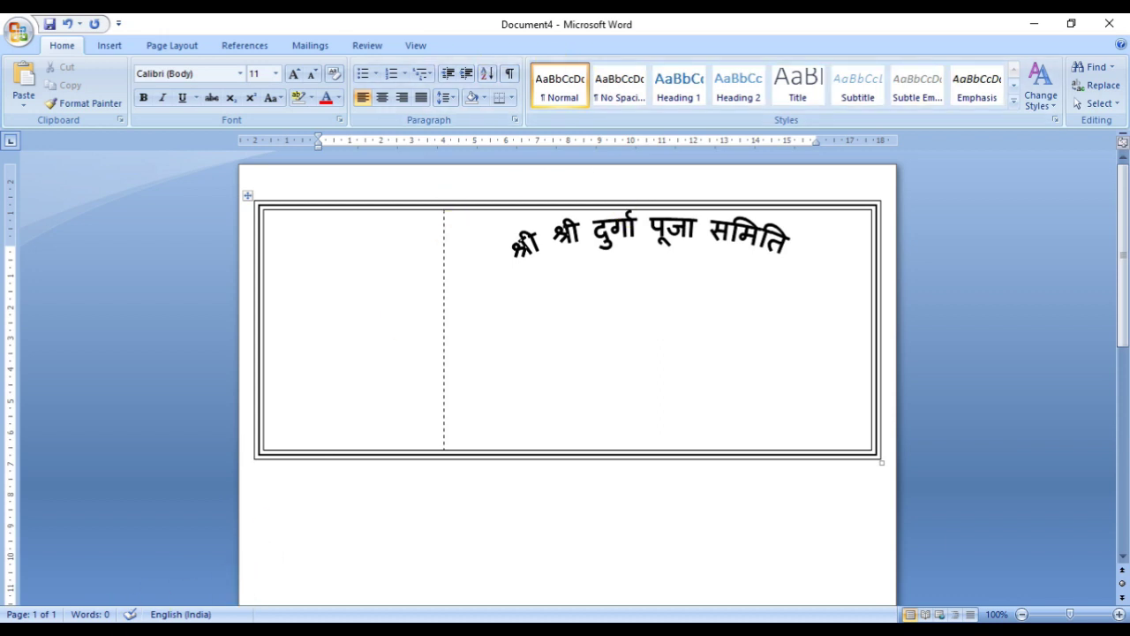
Step: Drag Goddess-Durga-Maa-PNG-Image from the Documents folder into the Word document
key(super+e)
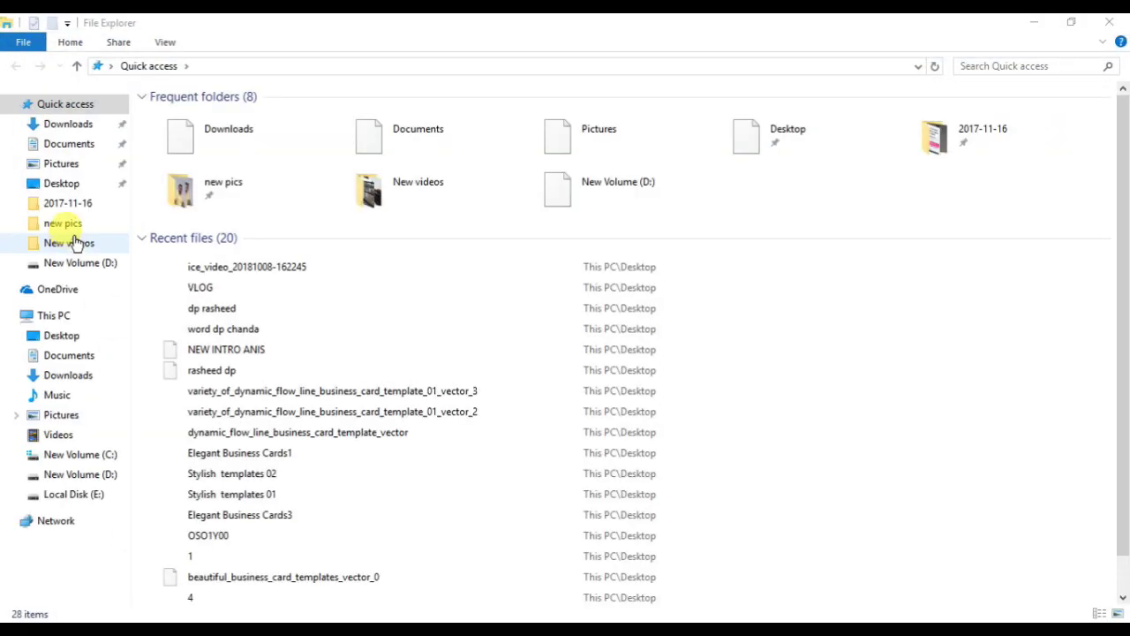
click(70, 143)
click(799, 494)
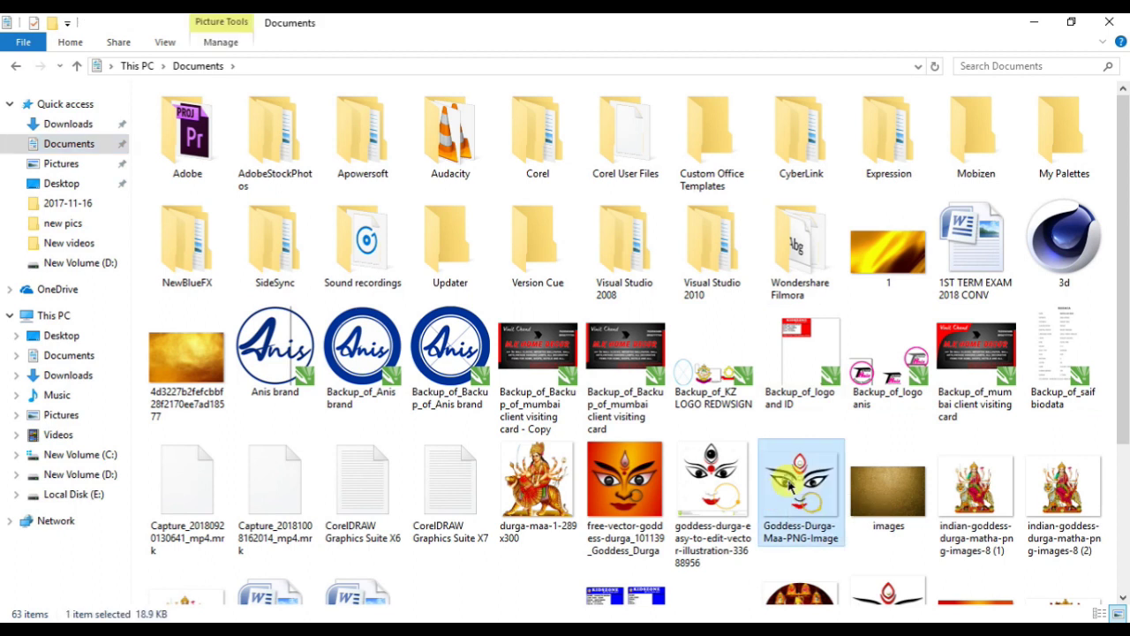
scroll(797, 424, down, 1)
mouse_move(794, 415)
mouse_down()
mouse_move(664, 572)
mouse_move(459, 237)
mouse_move(494, 516)
mouse_up()
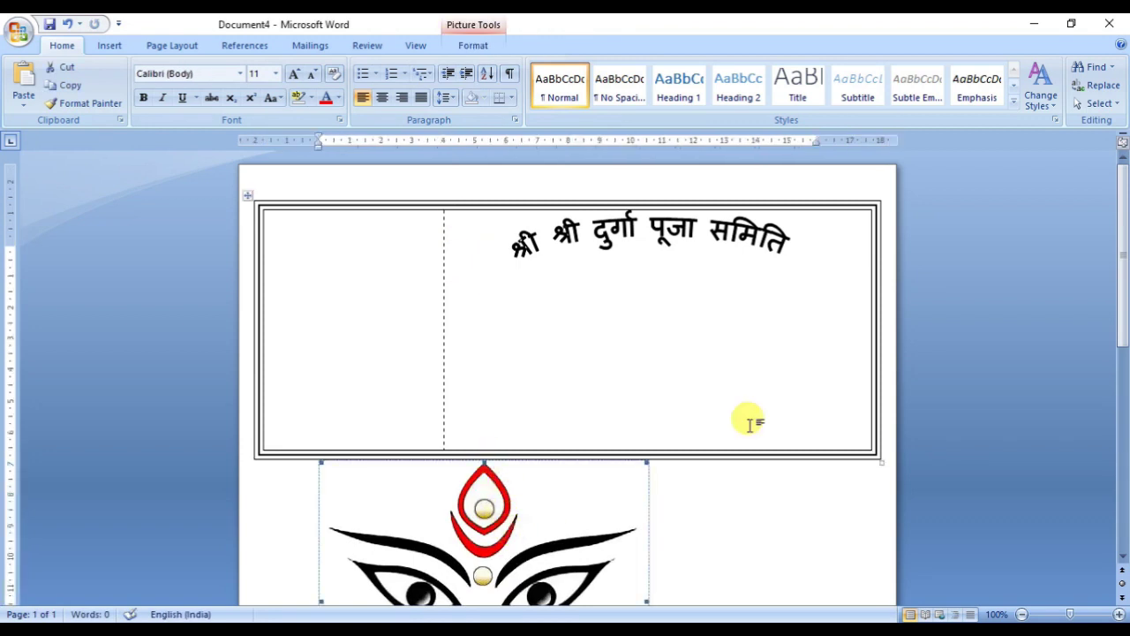
Step: Shrink the Durga picture and move it into the right cell beside the heading
scroll(1117, 341, down, 3)
scroll(1114, 299, up, 3)
drag(1115, 298, 1115, 353)
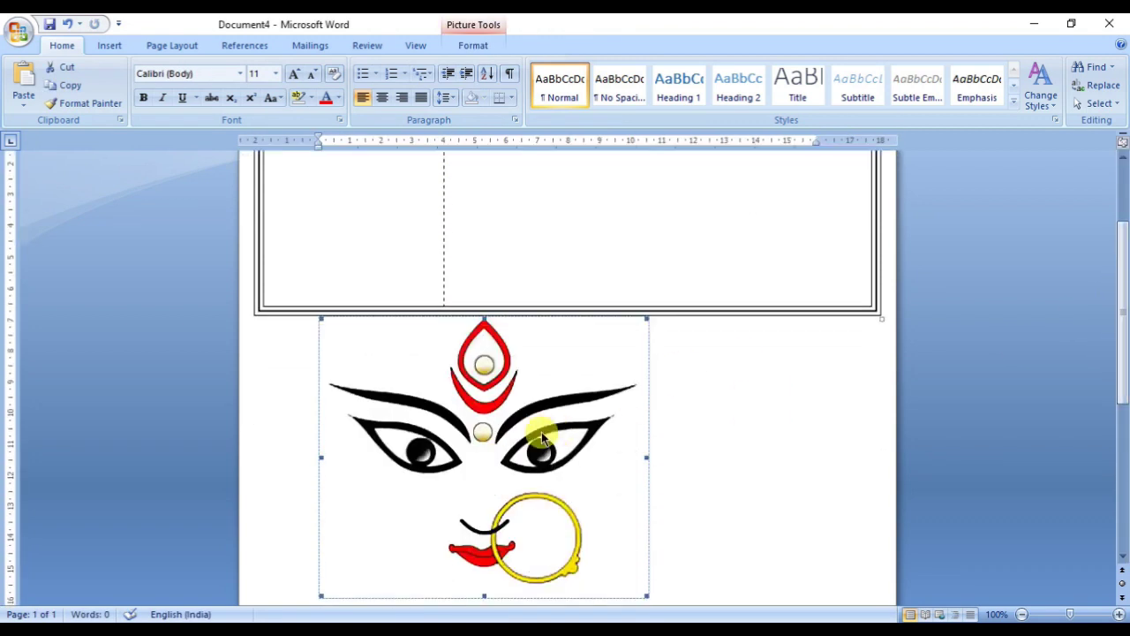
drag(646, 596, 404, 391)
drag(362, 353, 530, 214)
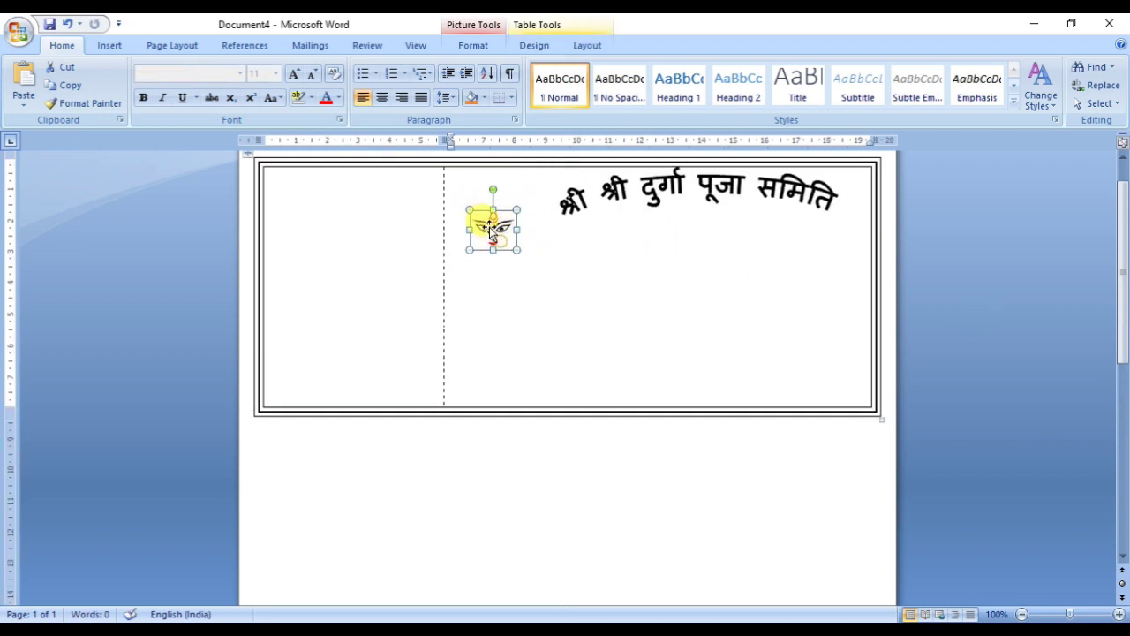
drag(507, 241, 479, 272)
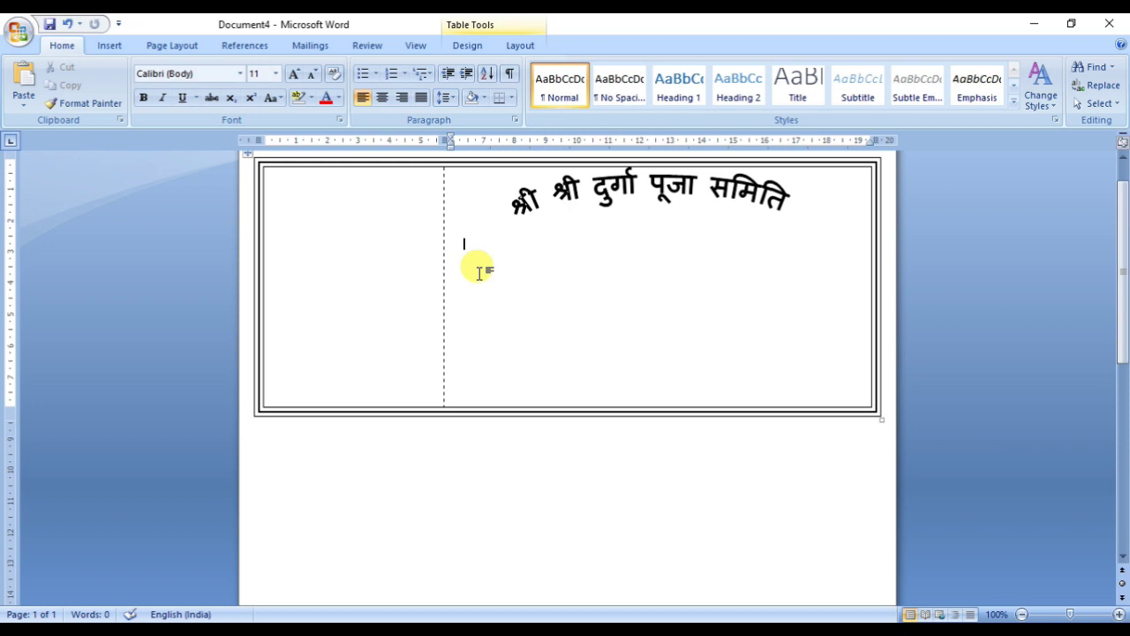
key(ctrl+z)
click(474, 232)
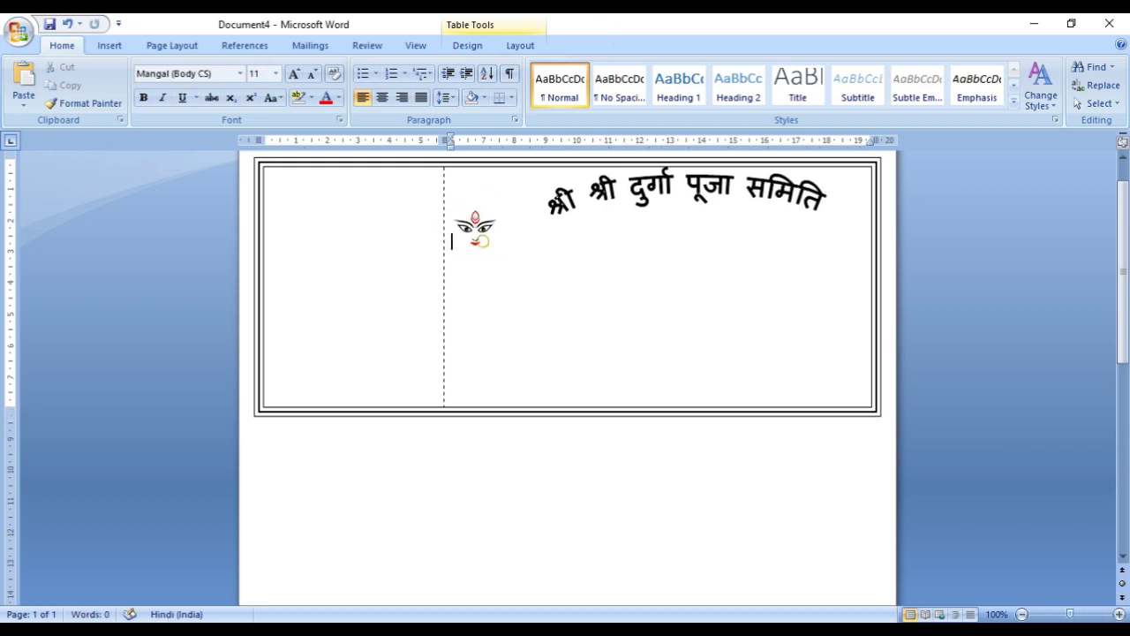
Step: Copy the Durga picture and paste a second copy into the cell
click(561, 203)
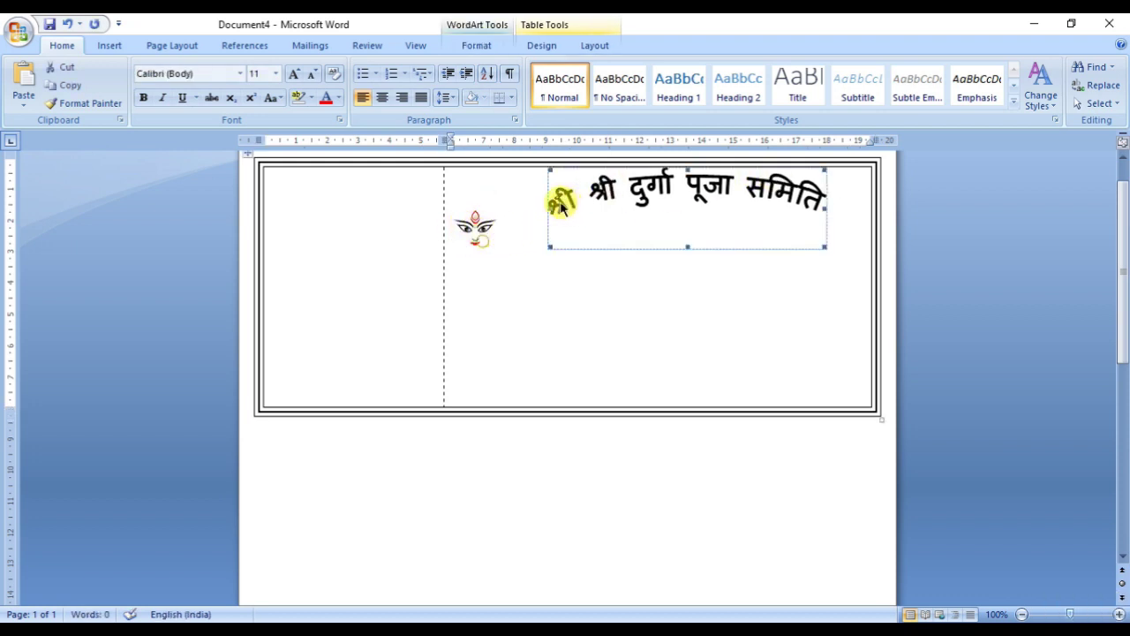
click(474, 234)
key(ctrl+v)
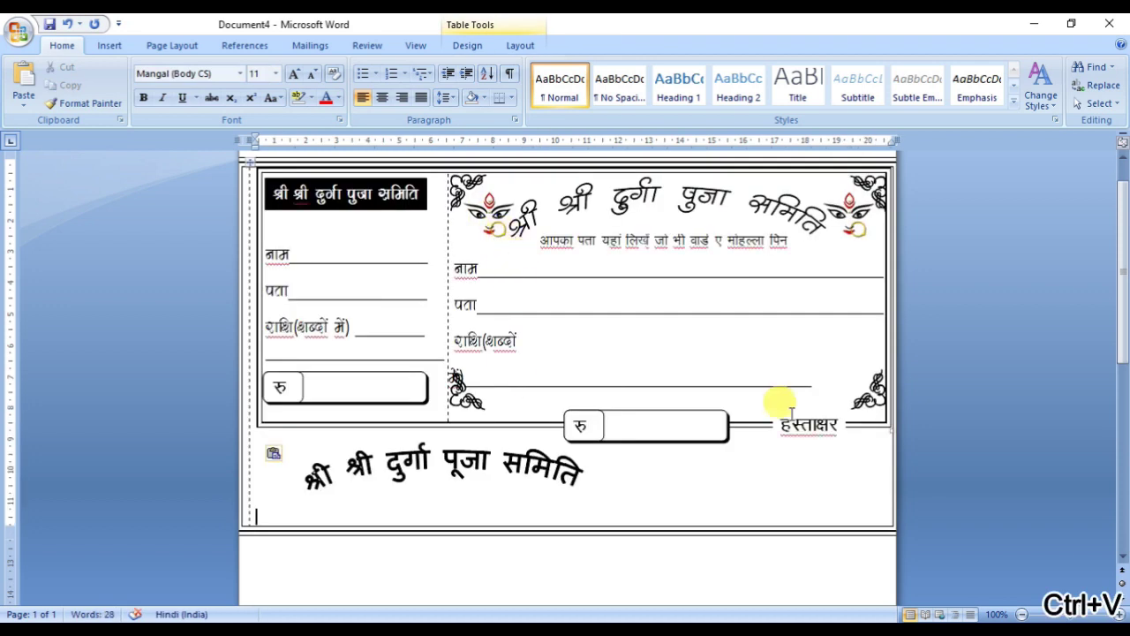
key(ctrl+z)
right_click(486, 232)
click(518, 257)
right_click(597, 282)
click(635, 328)
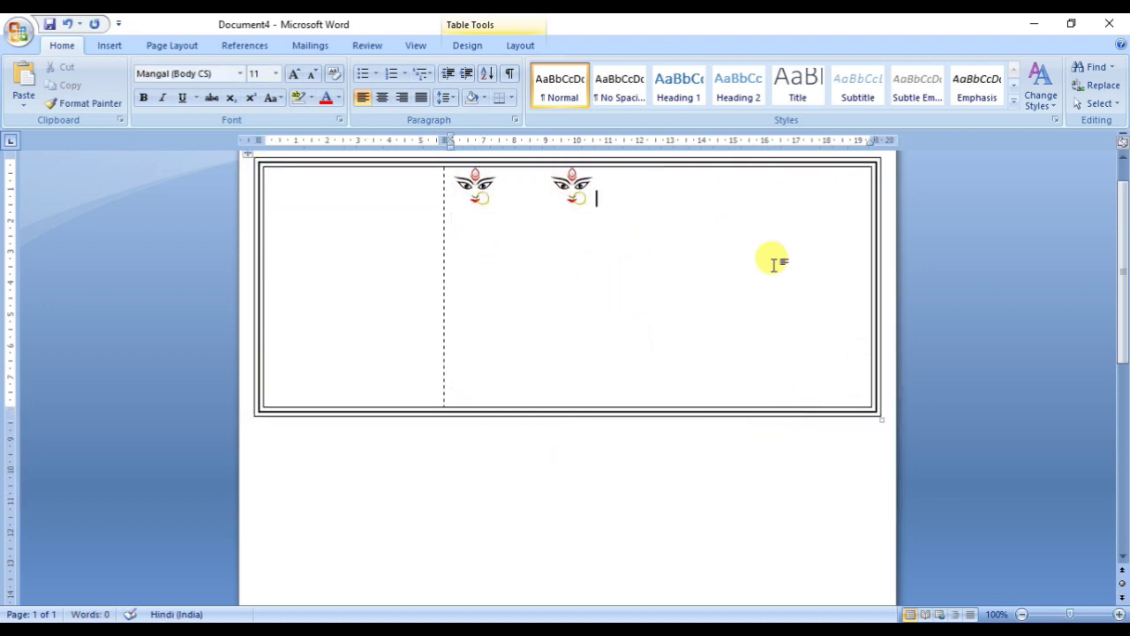
Step: Restore the heading and place the second picture at the heading line's right end
scroll(1122, 340, down, 4)
scroll(1121, 340, up, 4)
key(ctrl+z)
click(824, 282)
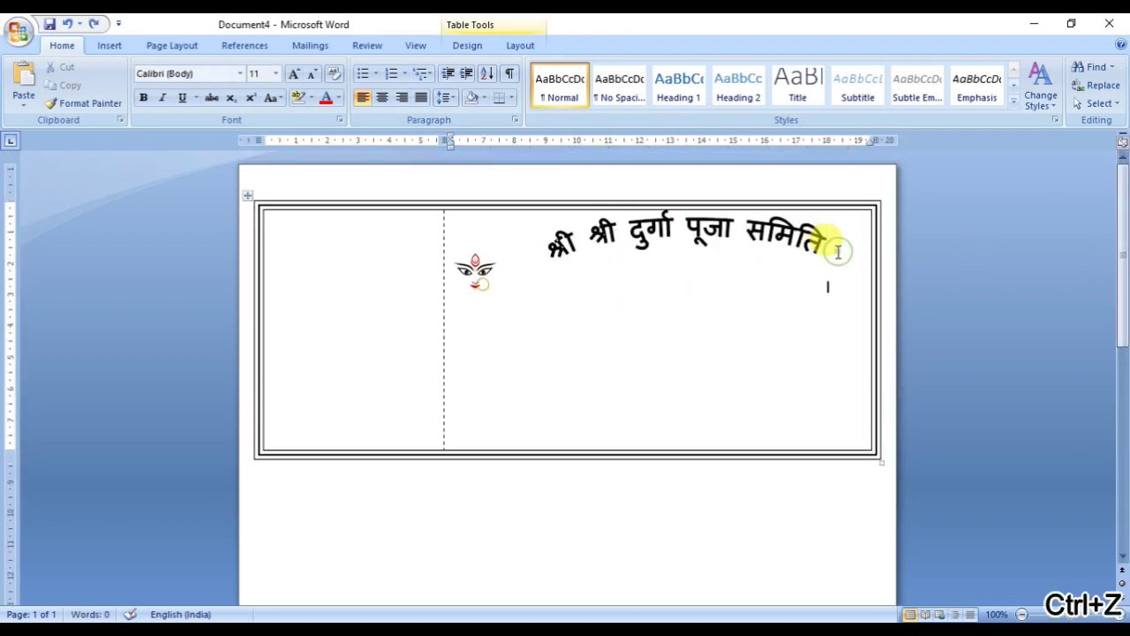
key(ctrl+v)
click(542, 232)
key(BackSpace)
key(BackSpace)
key(BackSpace)
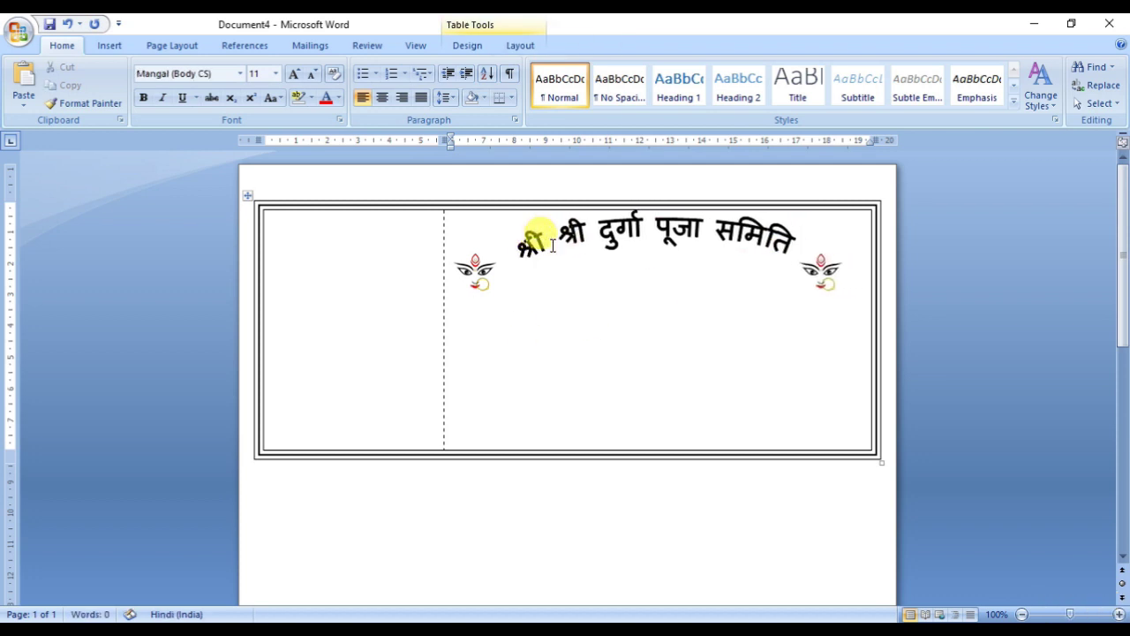
click(663, 228)
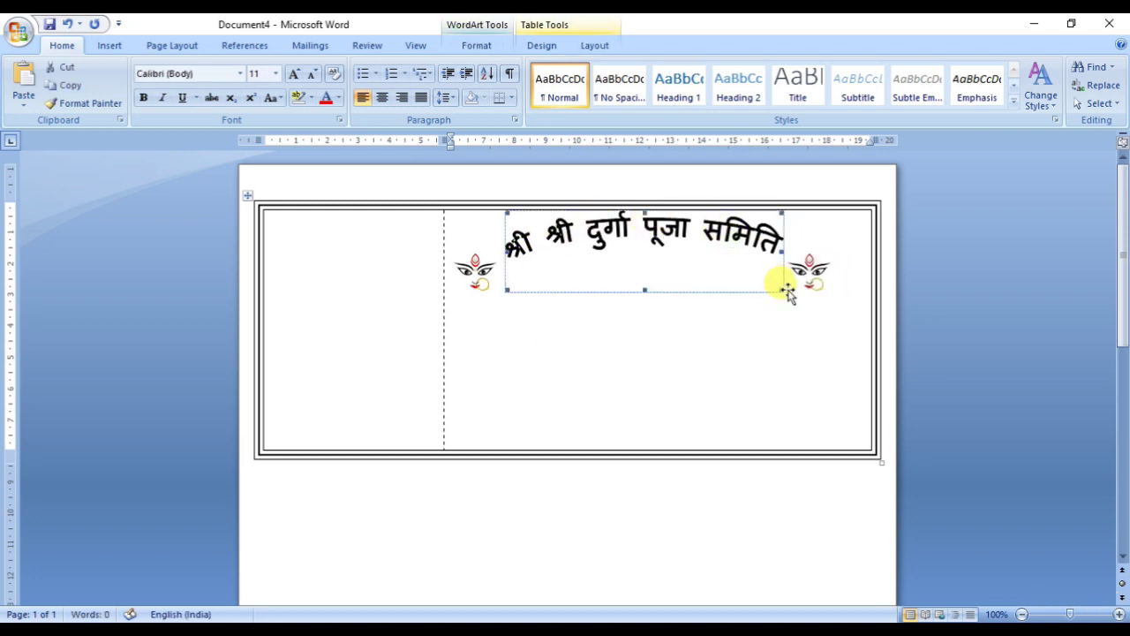
Step: Enlarge the heading's box and nudge the left Durga picture slightly left
drag(783, 291, 801, 305)
drag(486, 291, 470, 294)
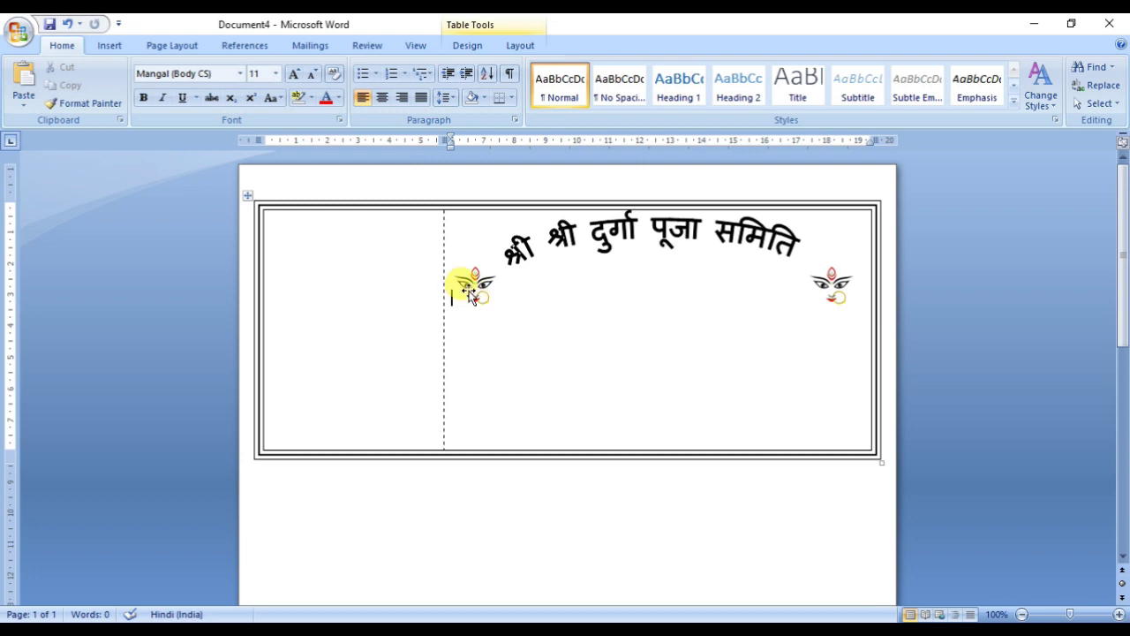
click(664, 229)
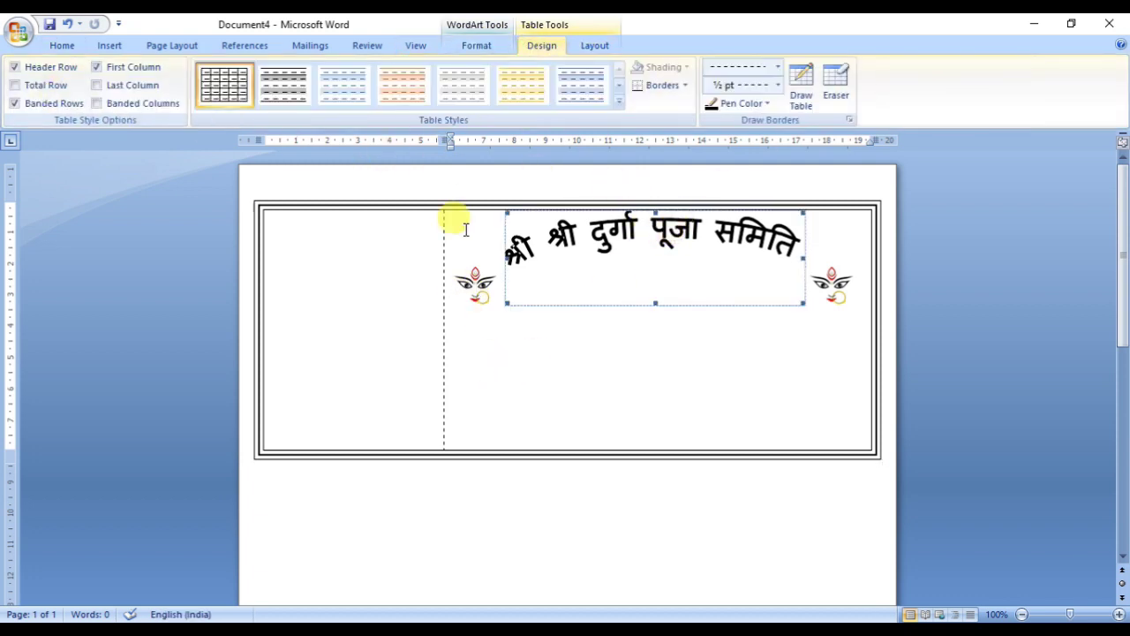
click(565, 103)
click(556, 142)
click(565, 104)
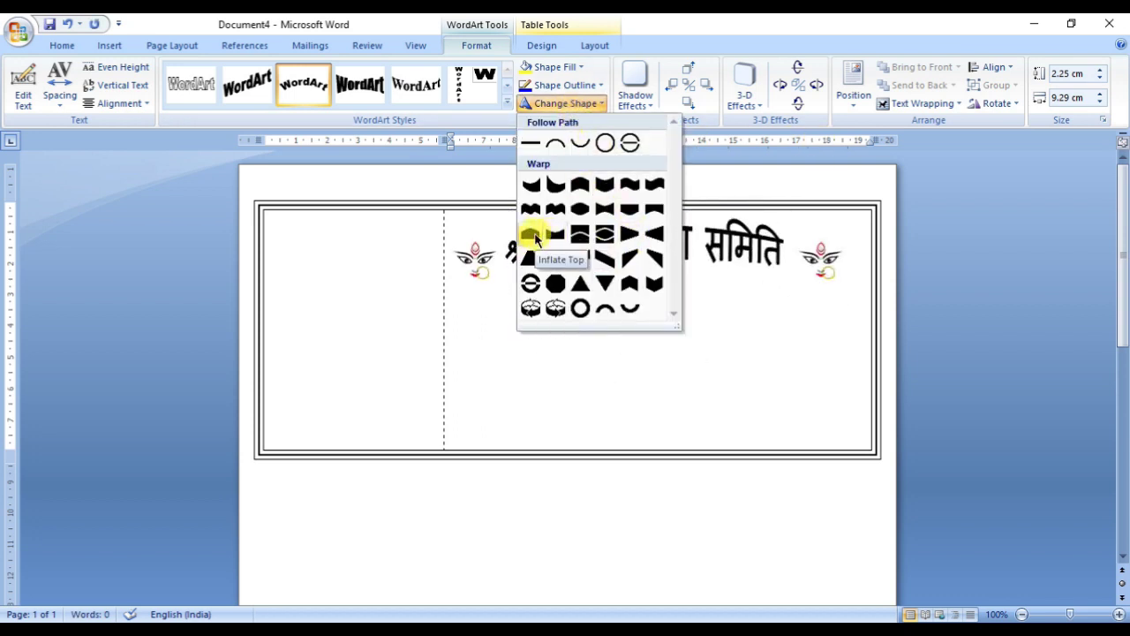
click(632, 340)
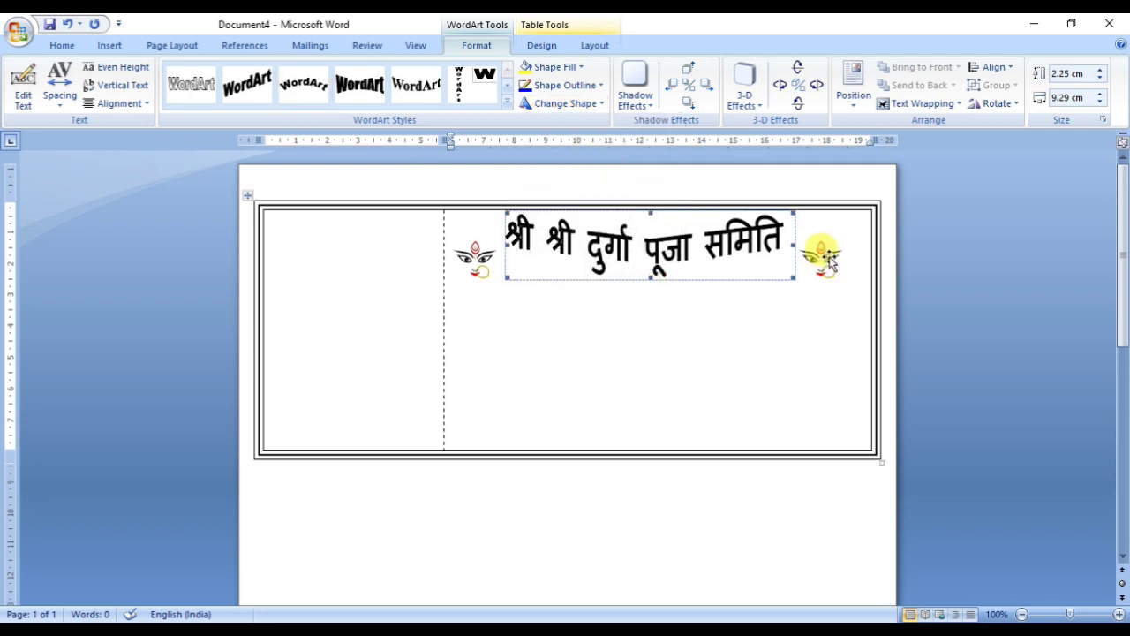
Step: Try other warps, then keep the heading on the Arch Up text shape
click(574, 103)
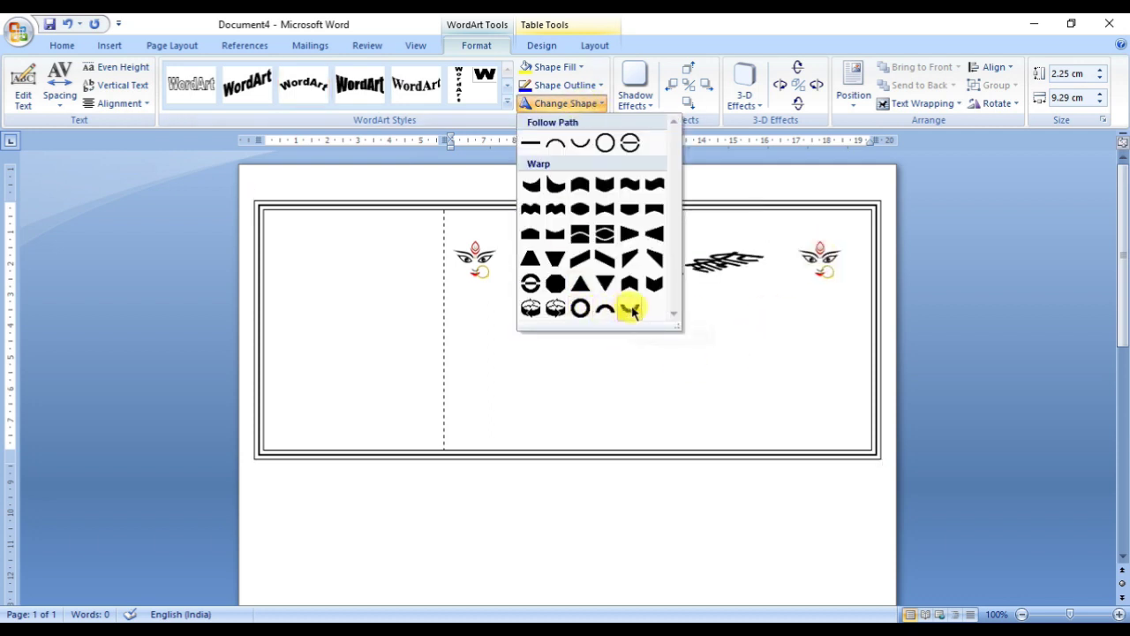
click(555, 143)
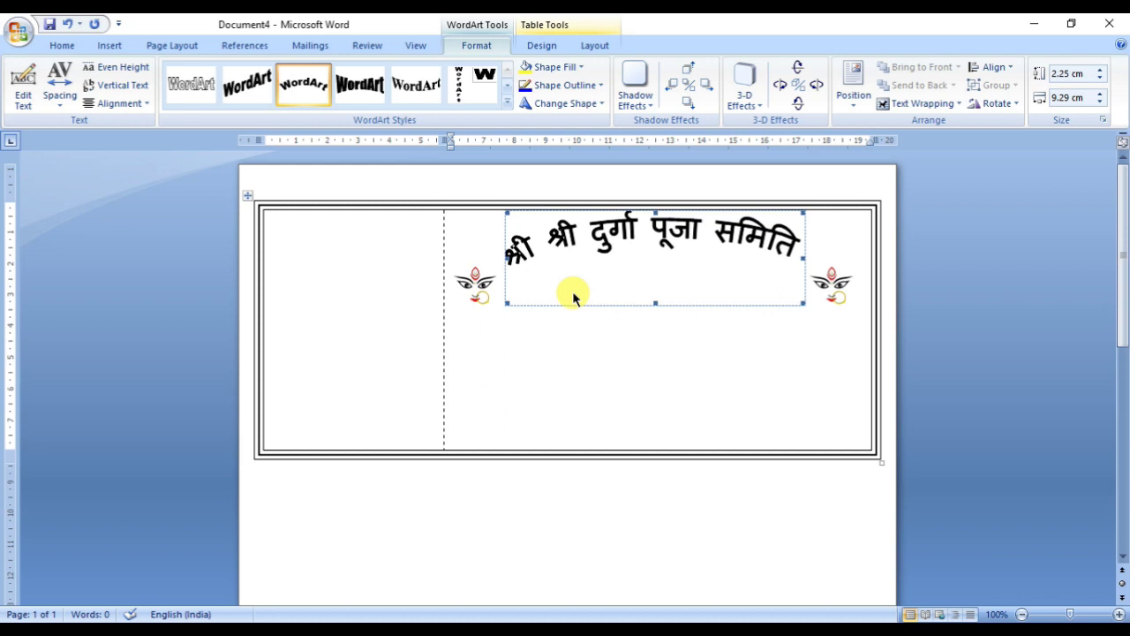
click(565, 104)
click(585, 185)
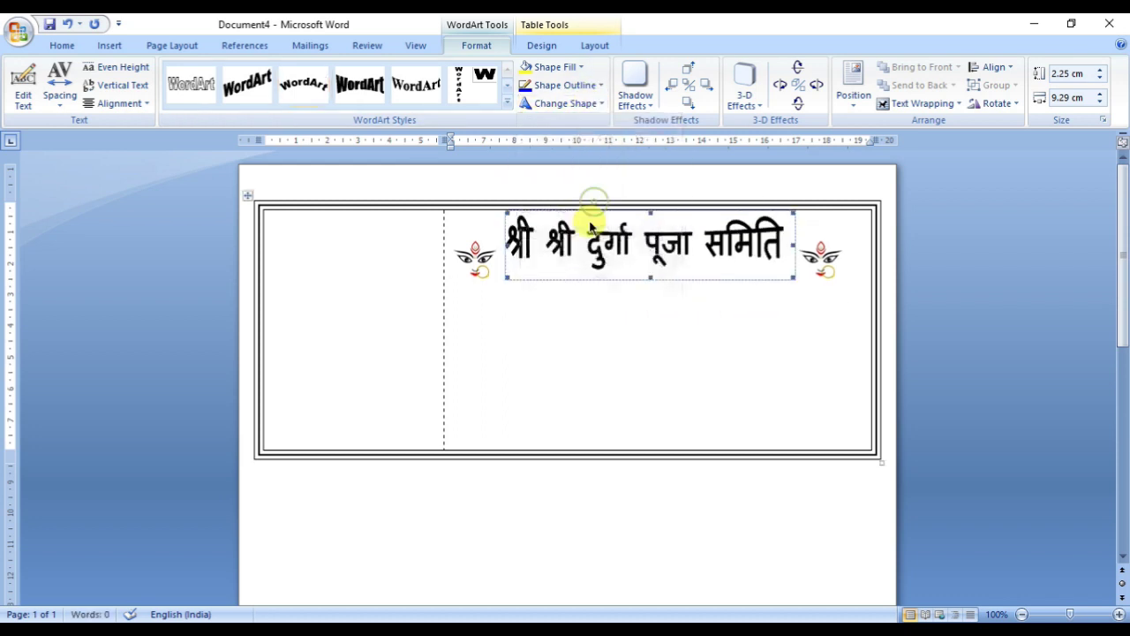
click(565, 104)
click(554, 144)
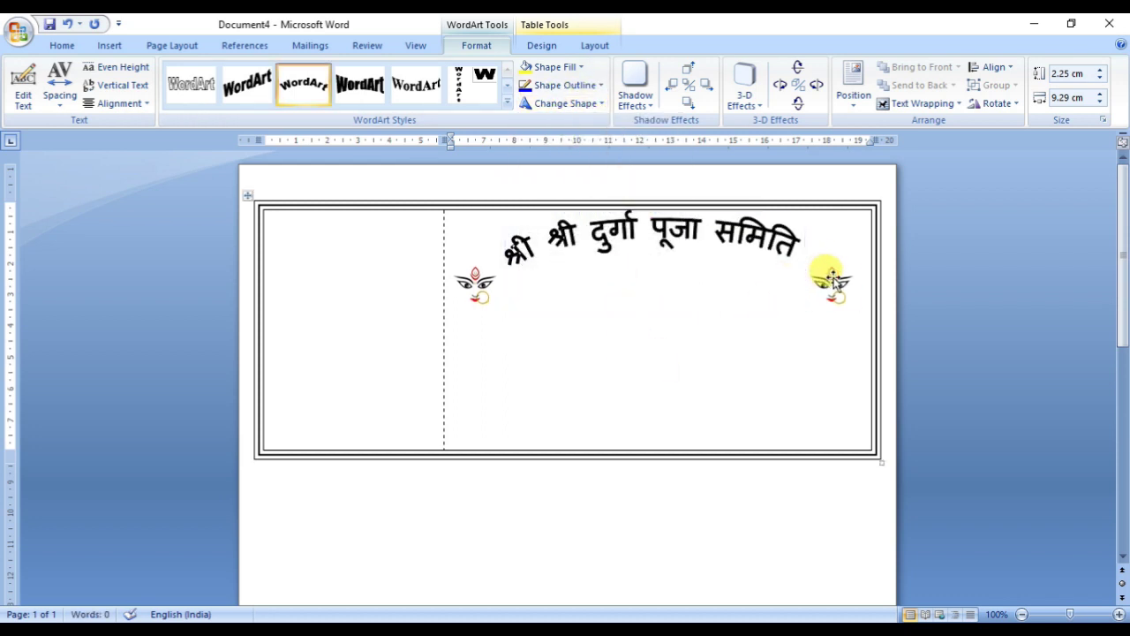
click(833, 279)
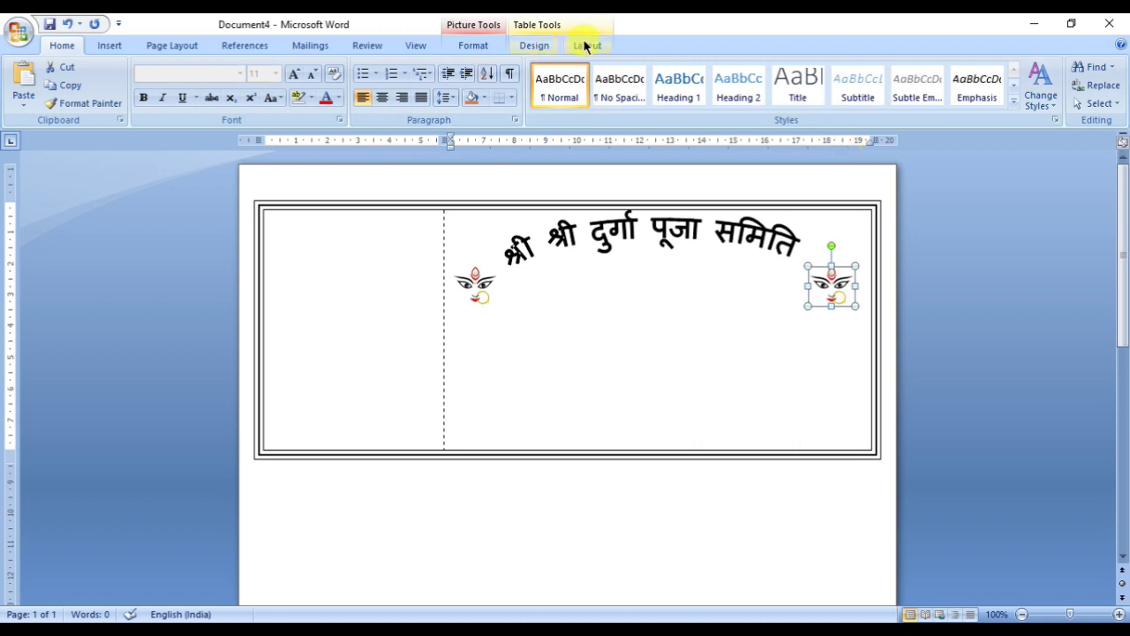
Step: Set both Durga pictures' text wrapping to In Front of Text
click(582, 45)
click(545, 49)
click(474, 45)
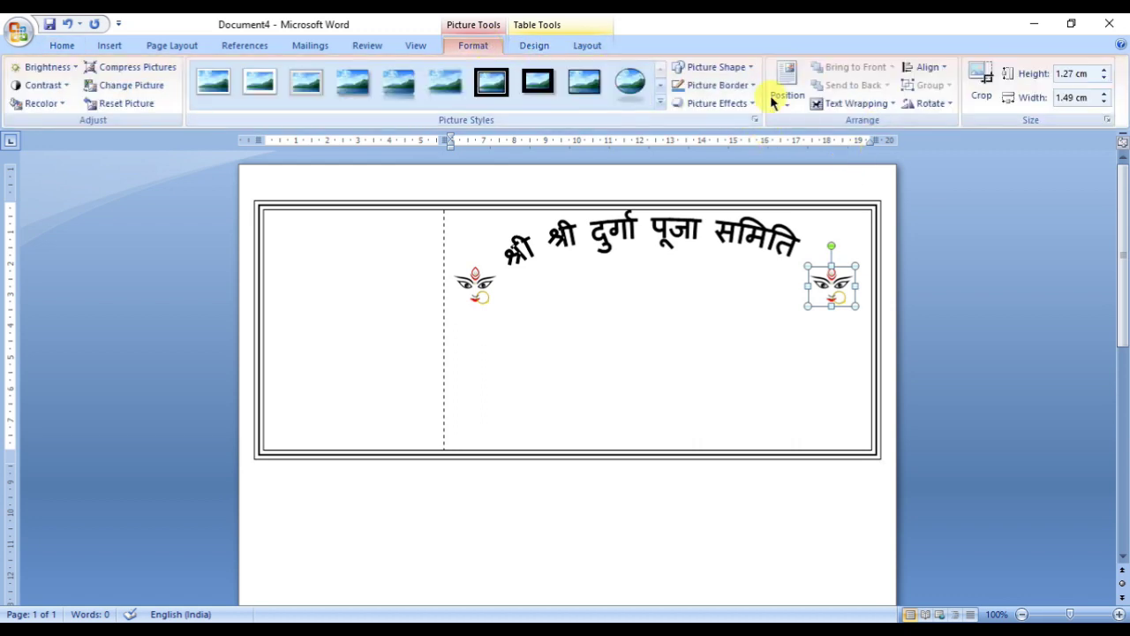
click(852, 104)
click(842, 196)
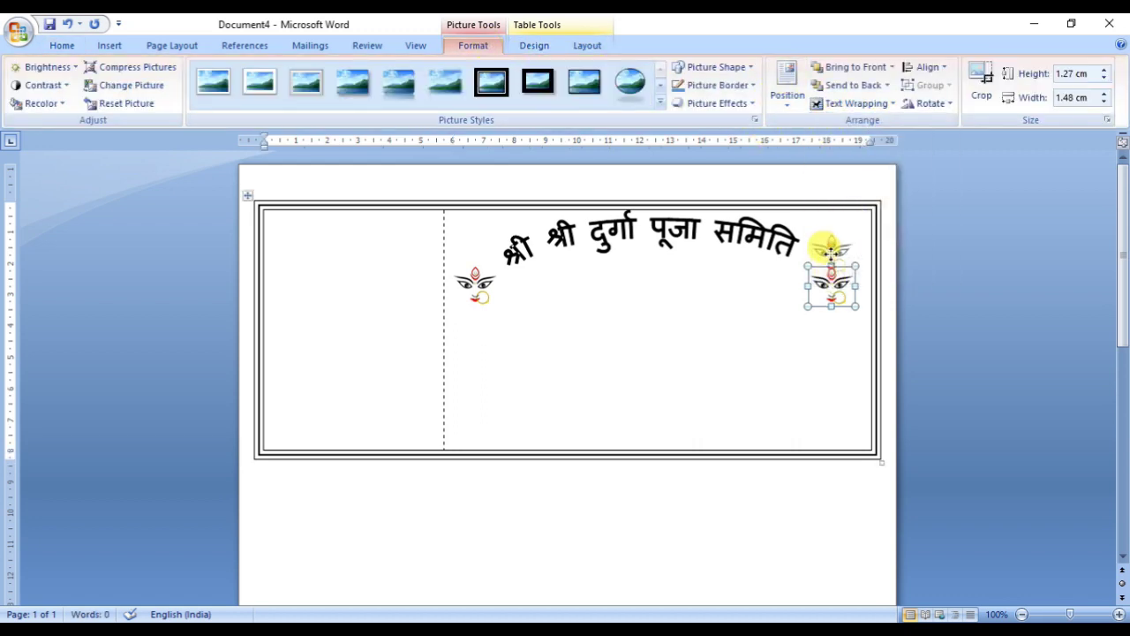
click(475, 284)
click(853, 104)
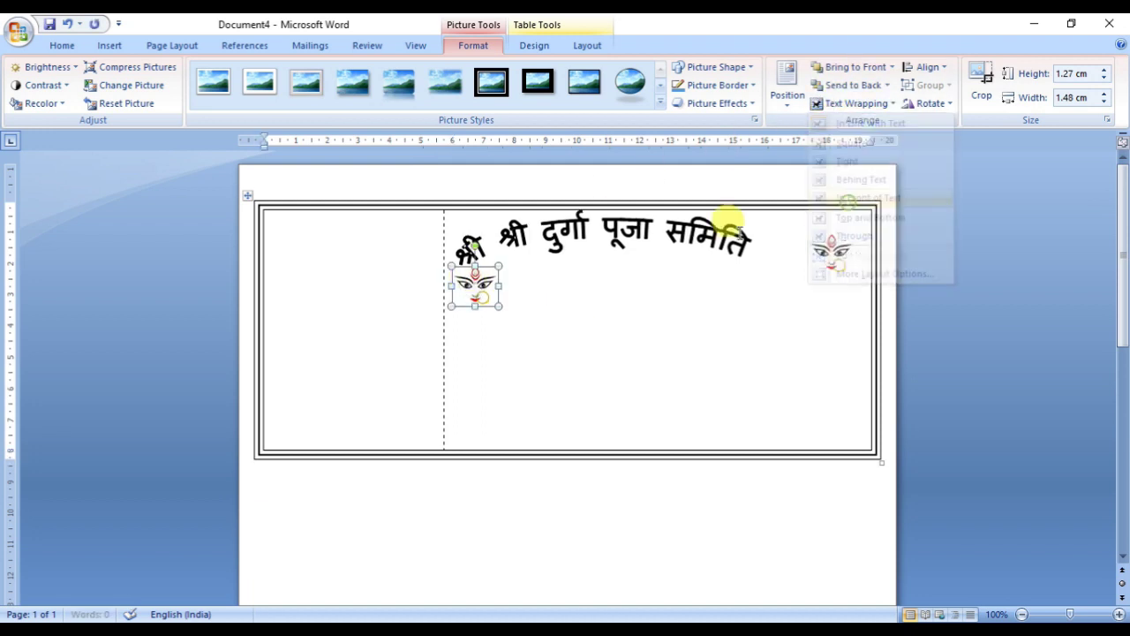
click(481, 255)
Step: Nudge the left Durga picture up level with the heading's end
click(461, 239)
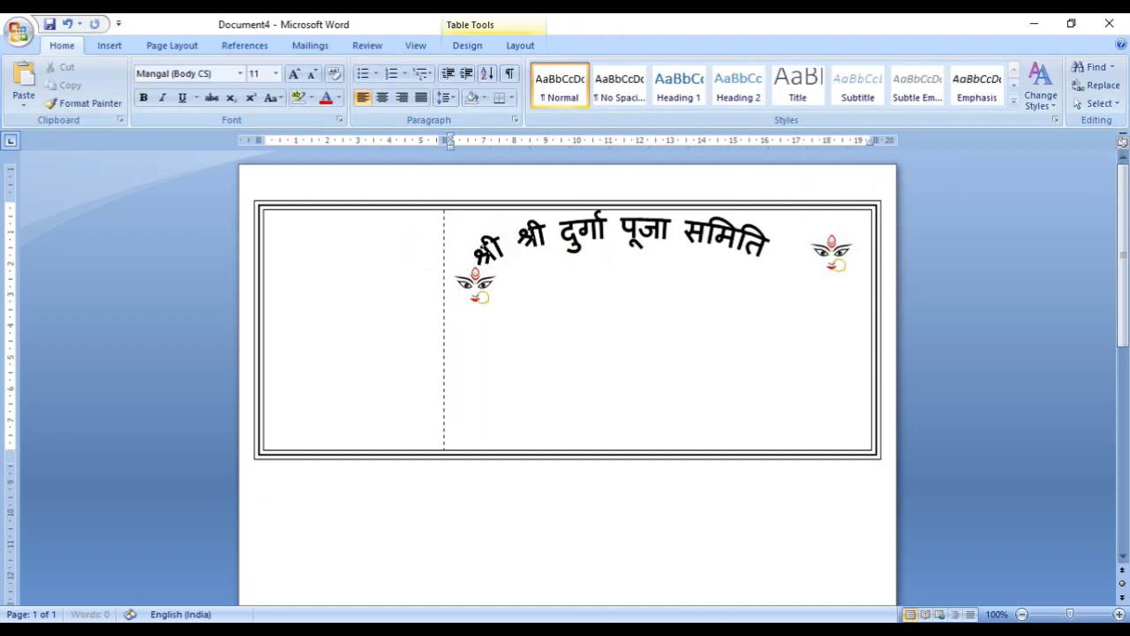
click(465, 284)
key(Up)
key(Up)
key(Up)
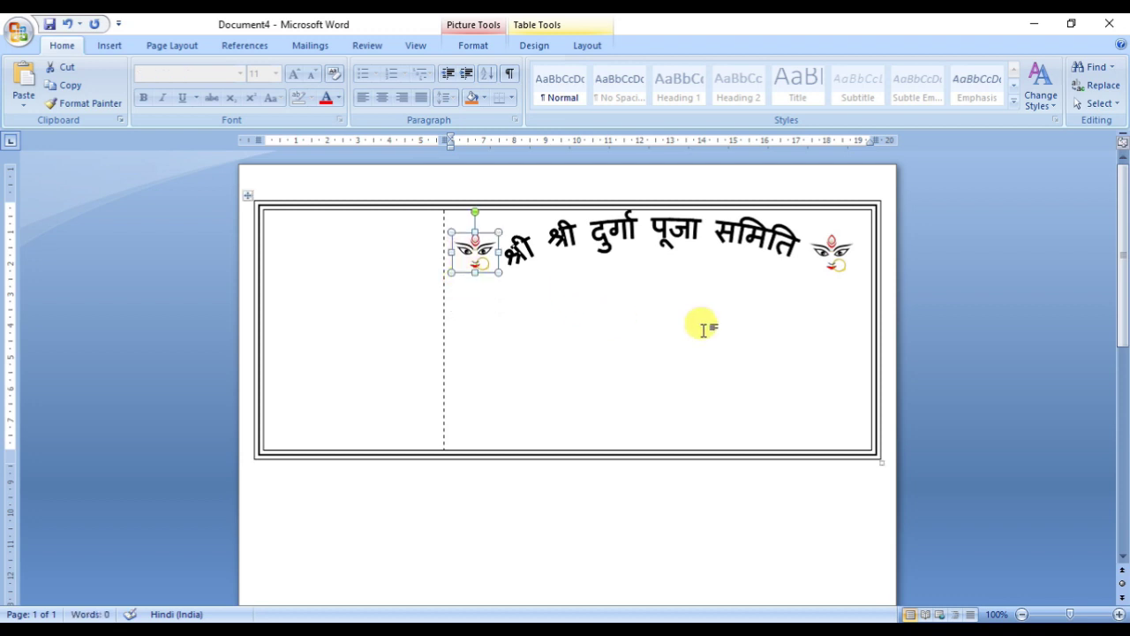
key(Tab)
click(710, 356)
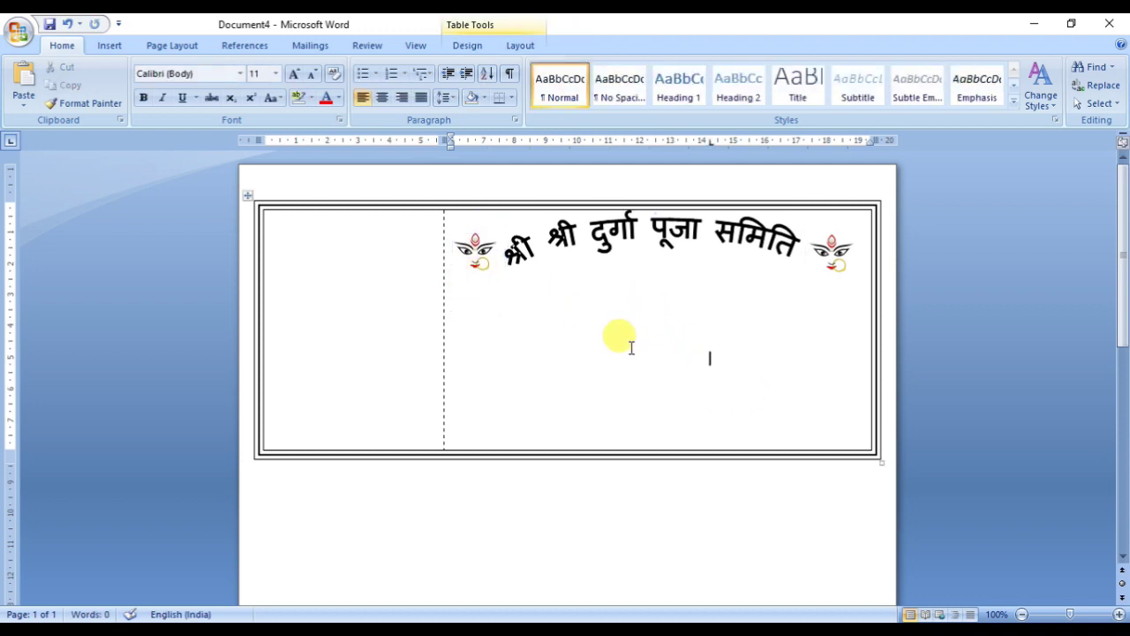
click(673, 233)
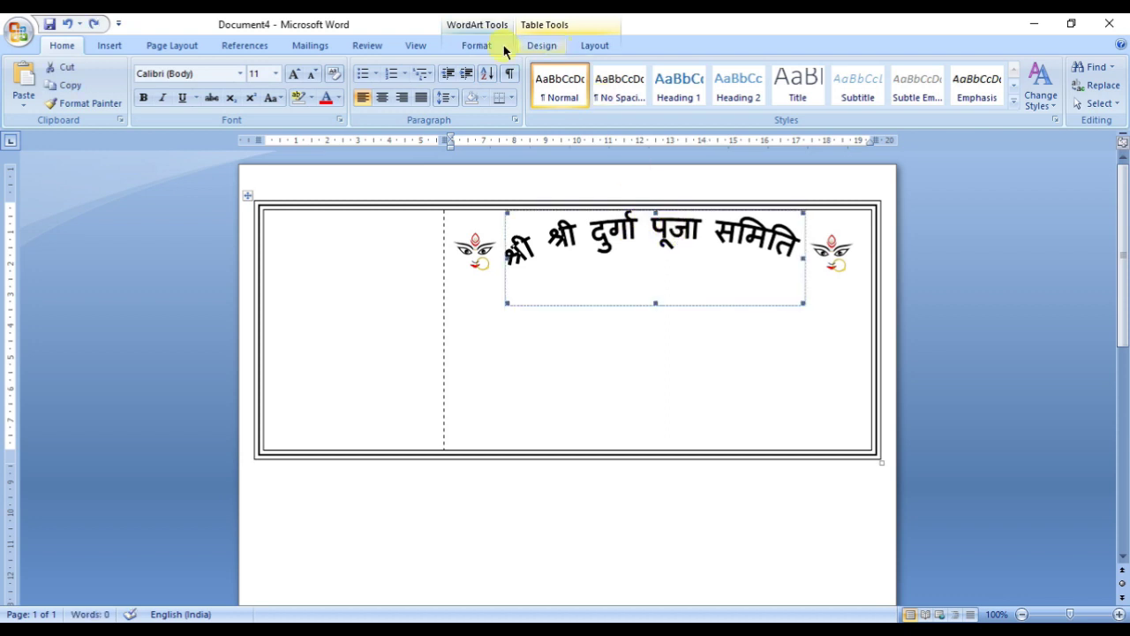
Step: Float the arched title In Front of Text, lower it and enlarge it
click(502, 47)
click(914, 103)
click(938, 197)
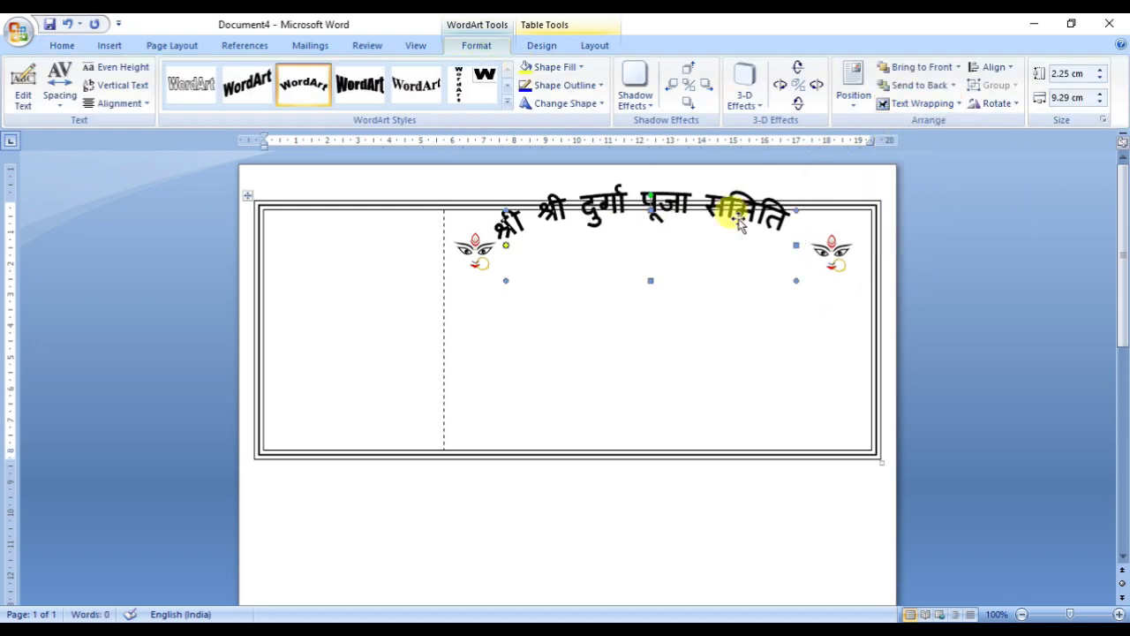
key(Down)
key(Down)
key(Down)
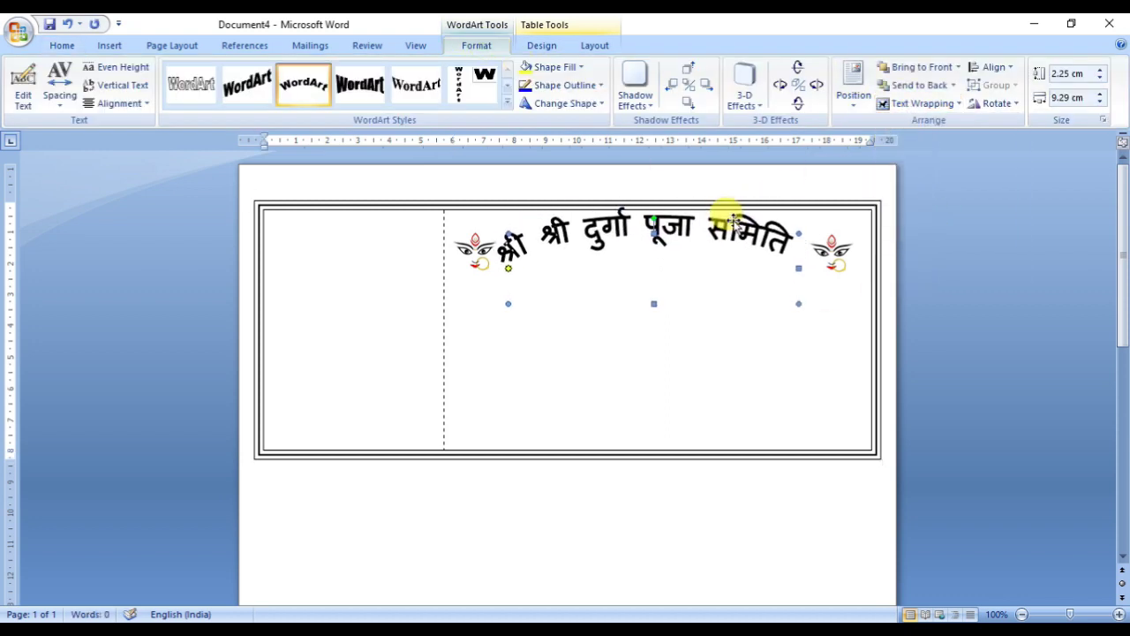
drag(654, 304, 655, 313)
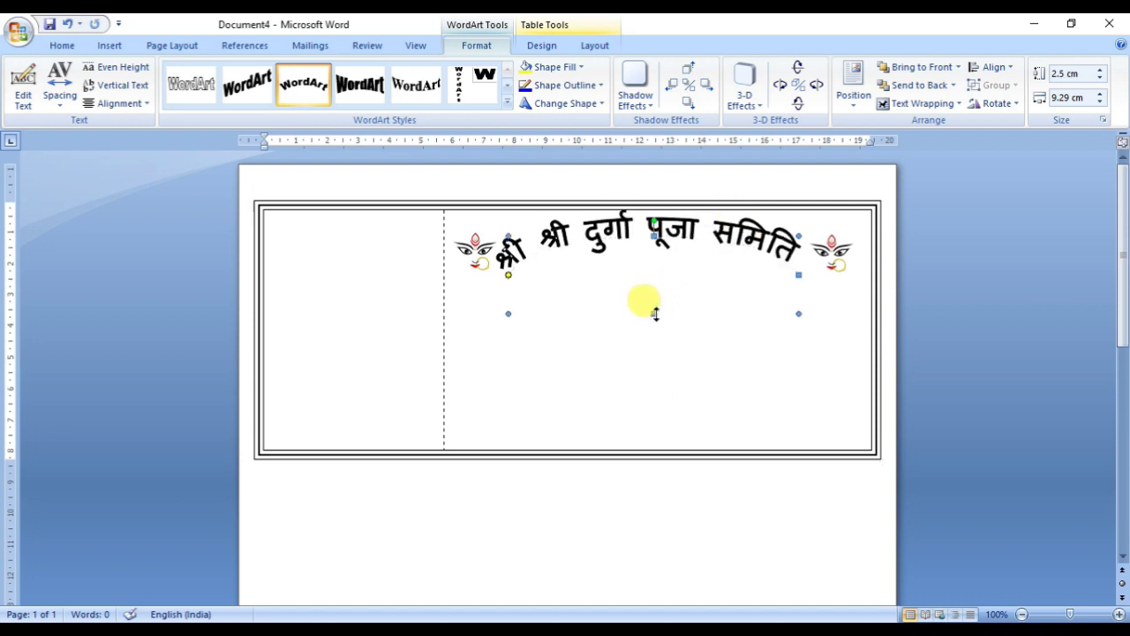
click(706, 404)
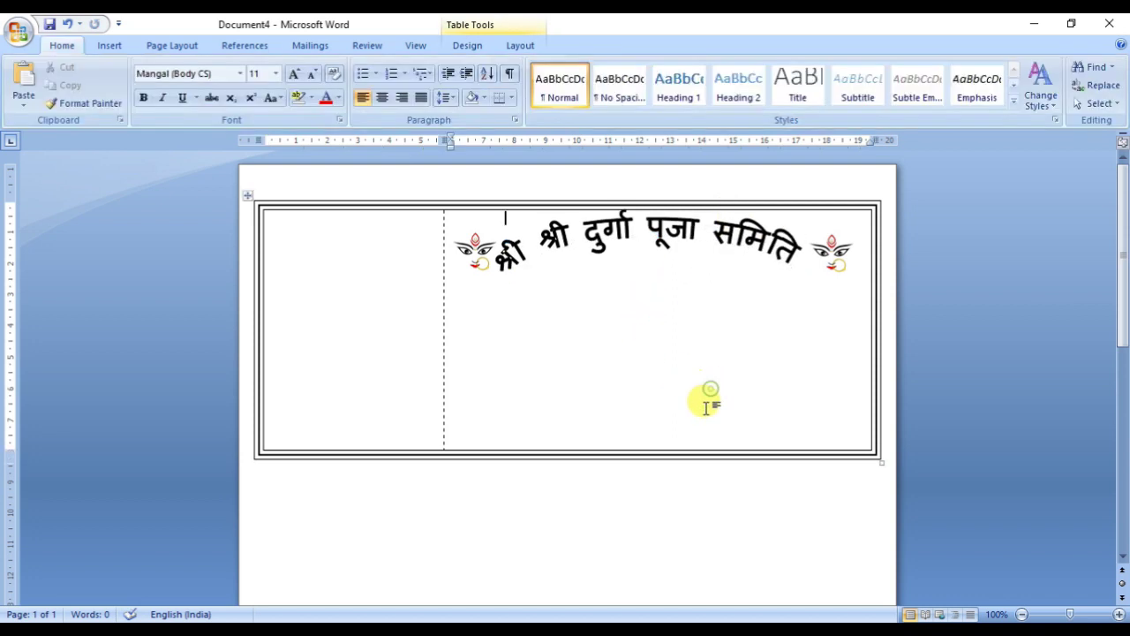
click(770, 254)
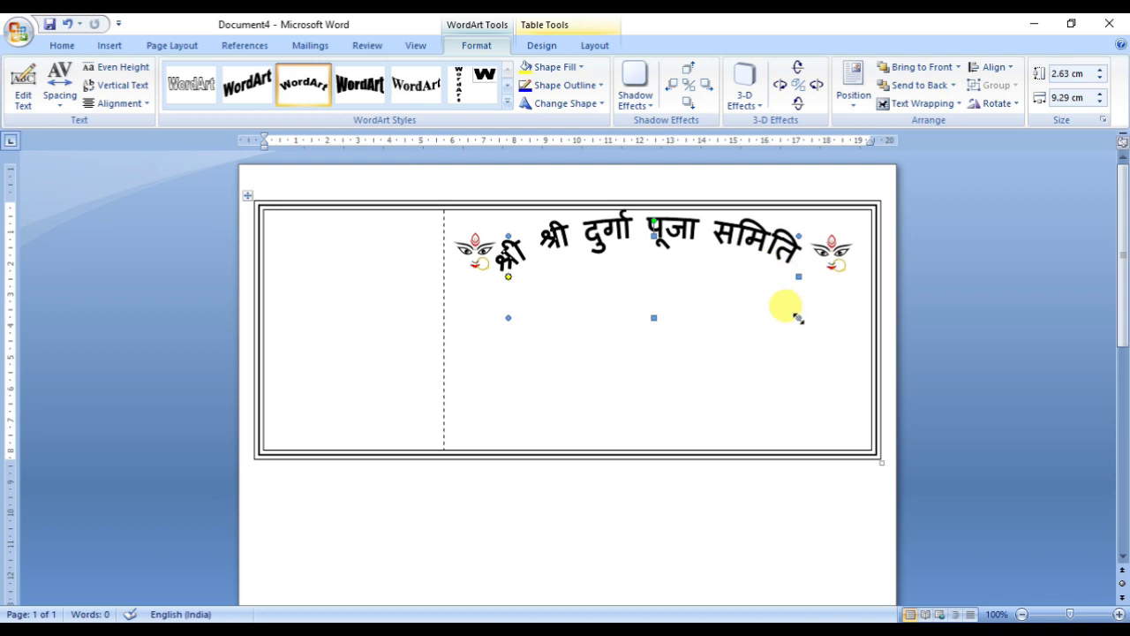
drag(797, 318, 816, 334)
Step: Move both goddess pictures up into the top corners and nudge the title slightly down
click(468, 254)
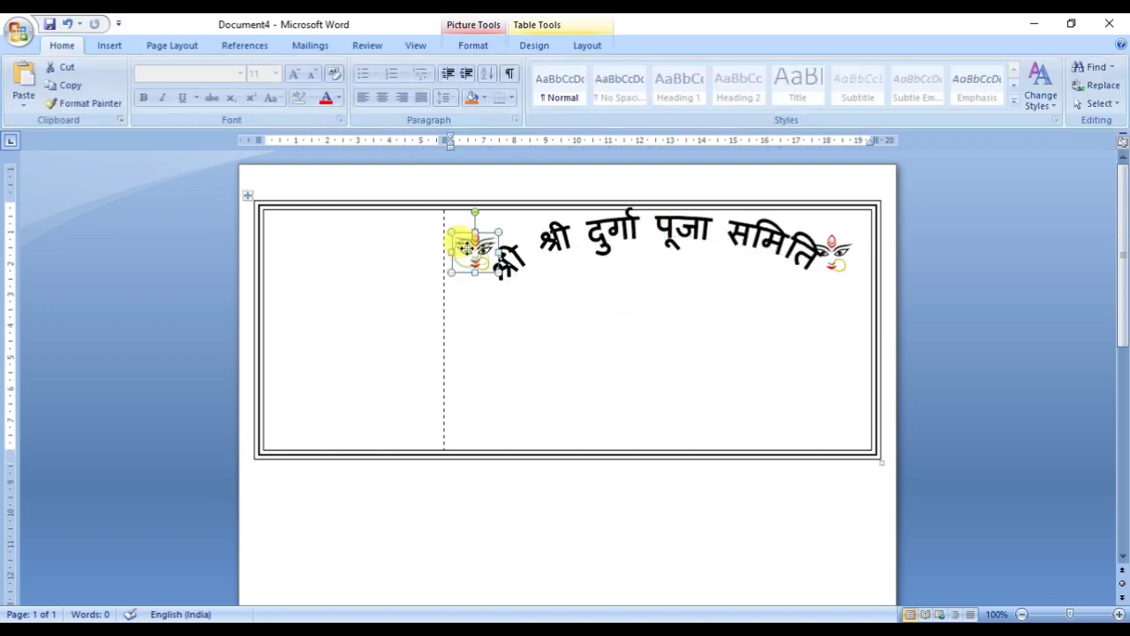
drag(466, 249, 462, 236)
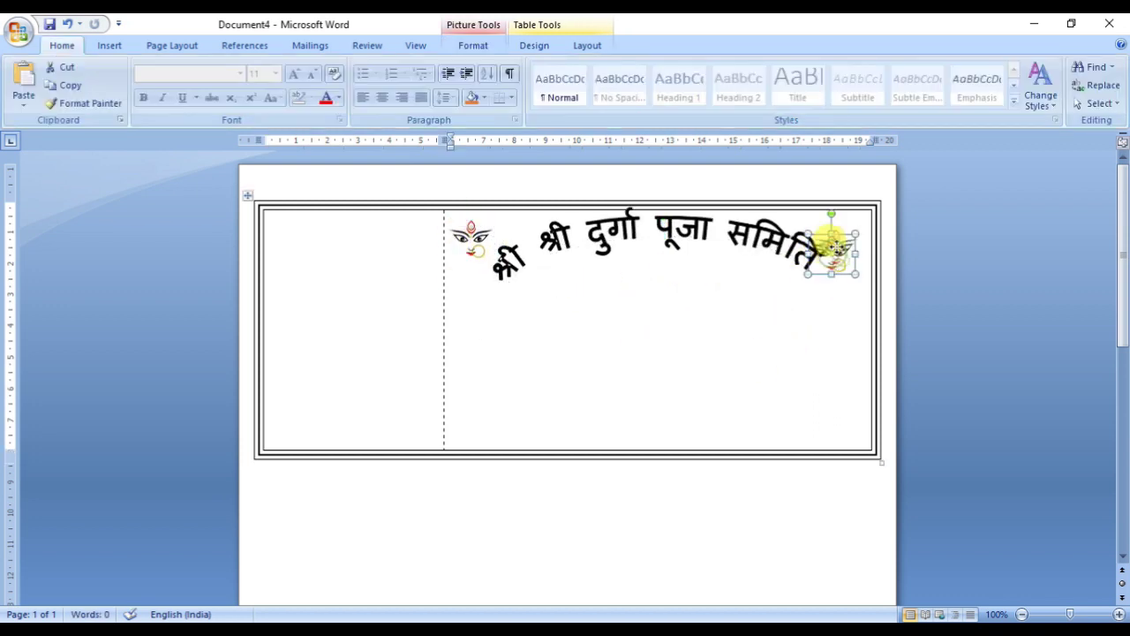
click(663, 372)
click(813, 250)
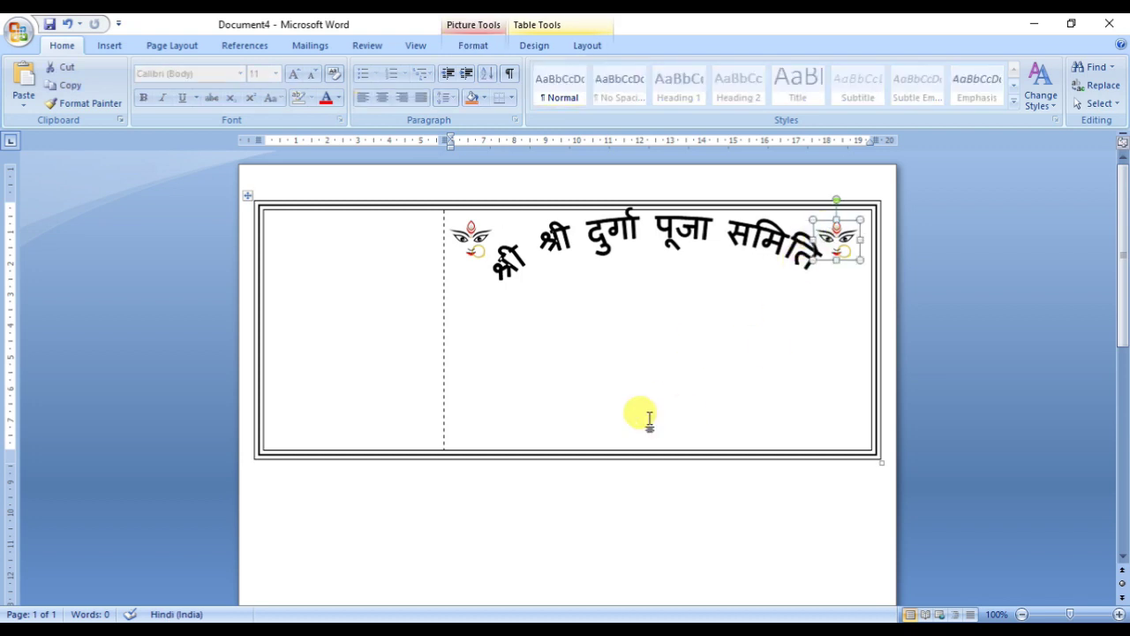
key(Up)
key(Right)
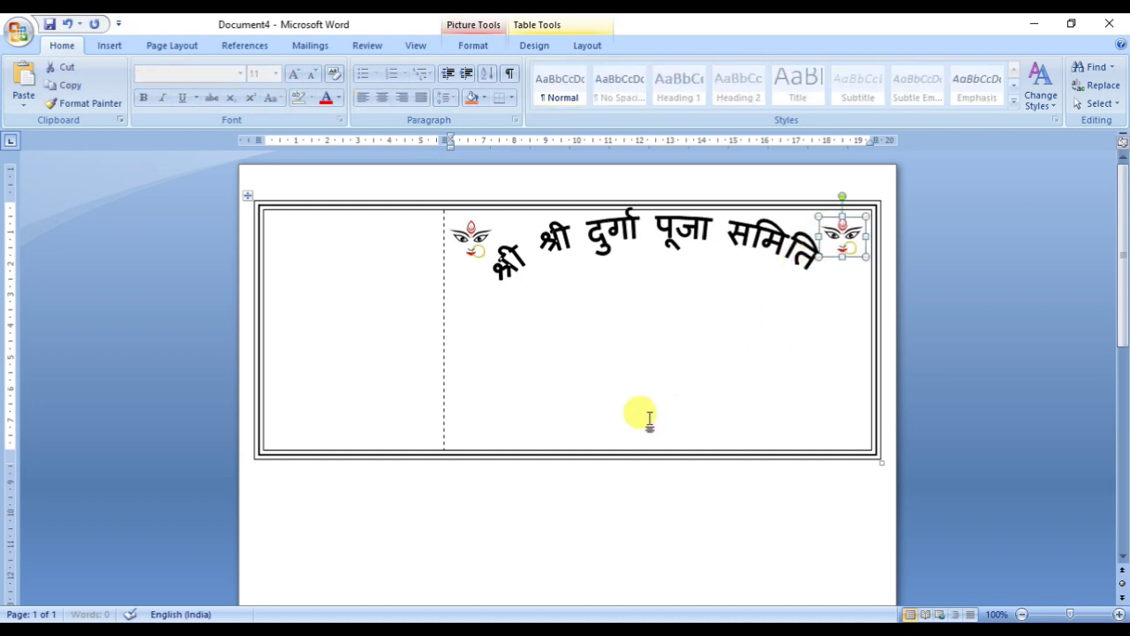
click(649, 422)
click(598, 229)
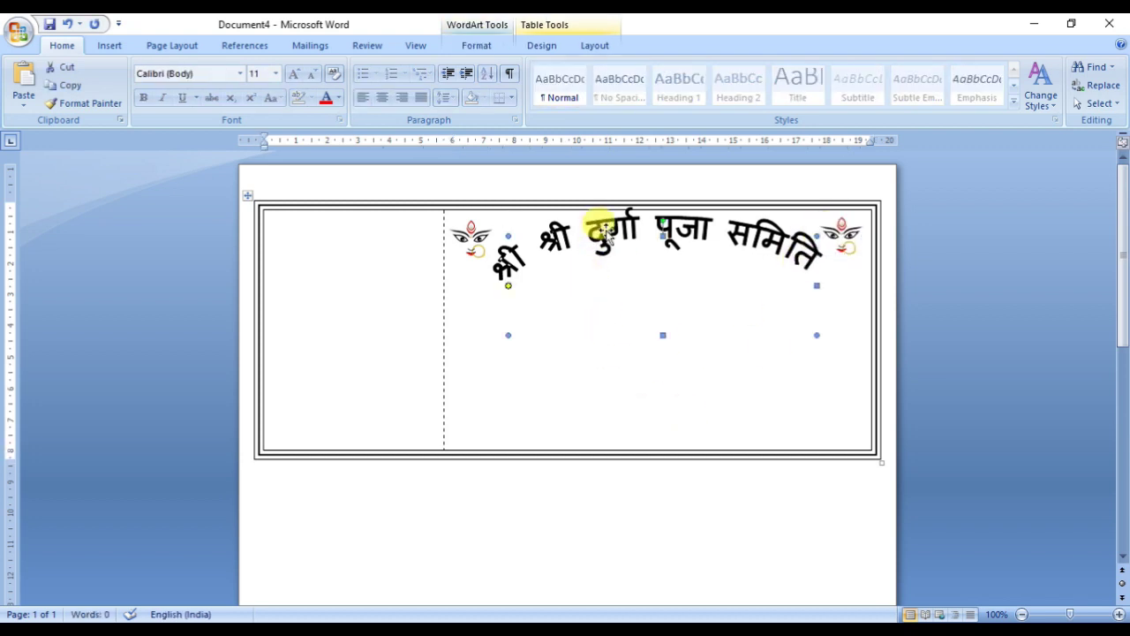
key(Down)
key(Down)
click(583, 403)
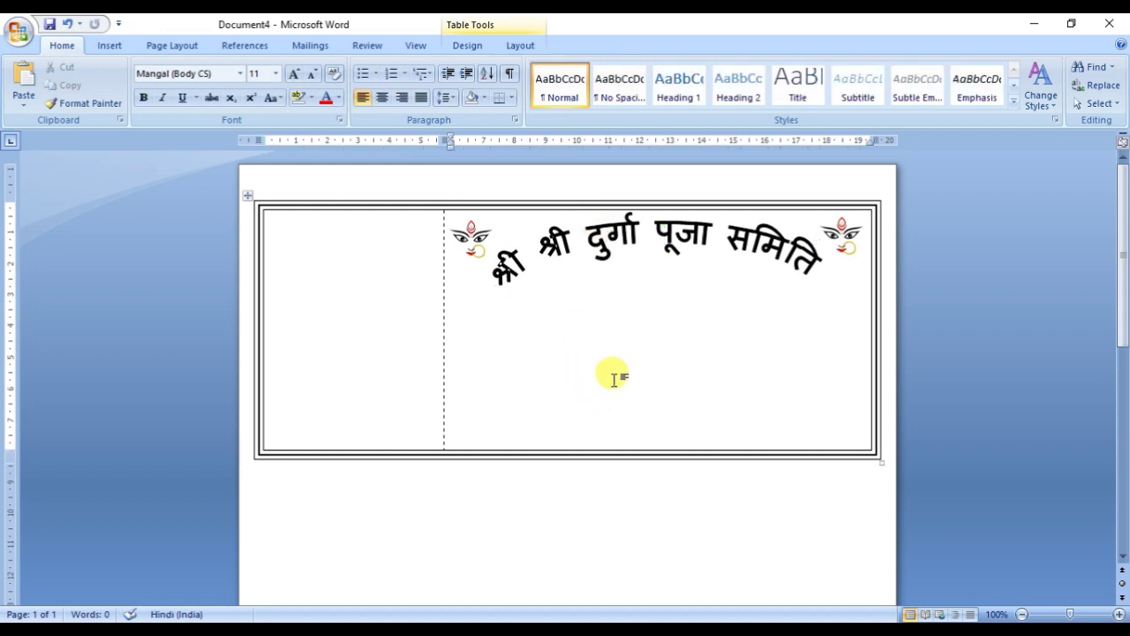
click(479, 312)
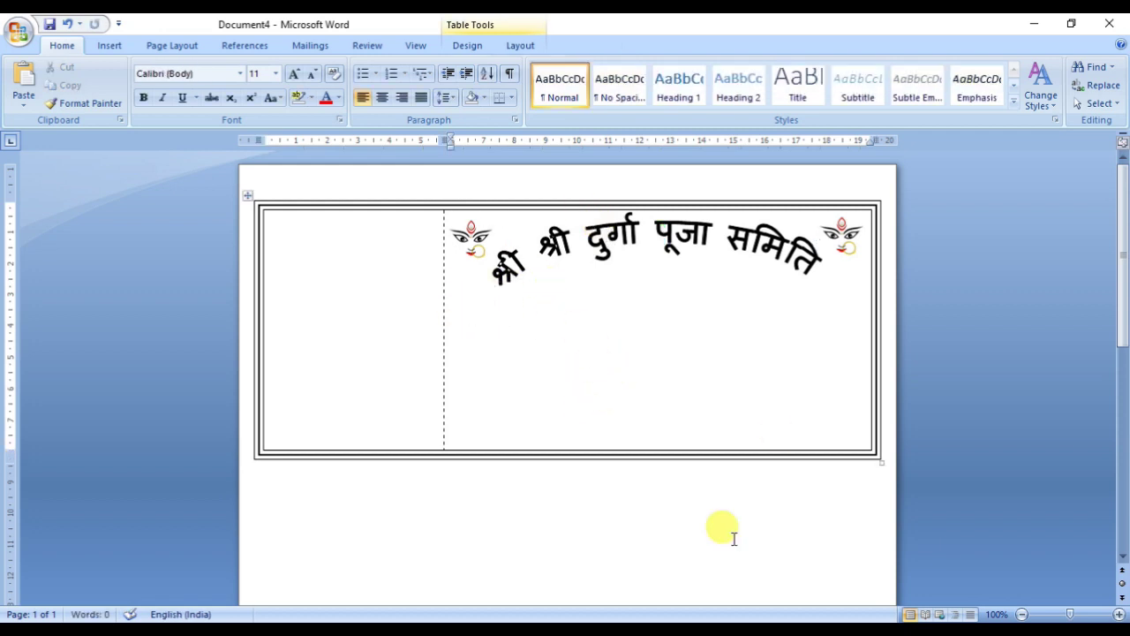
Step: Type the नाम and पता field labels on two lines below the title
text(naam)
key(space)
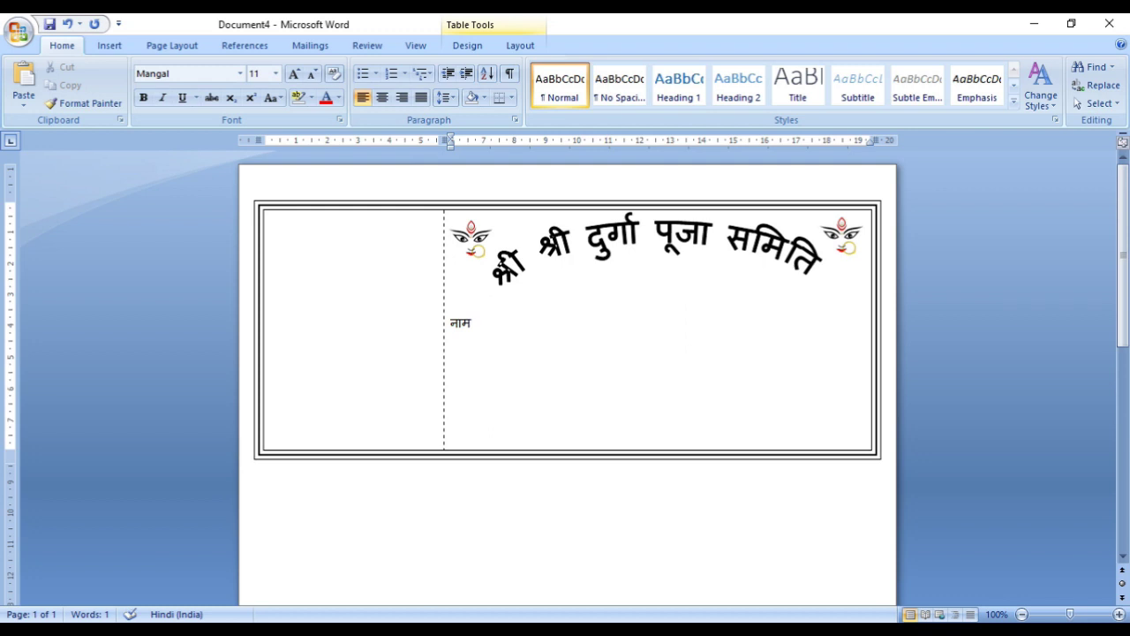
key(Return)
text(pata)
key(space)
text(_______________________________________________________________)
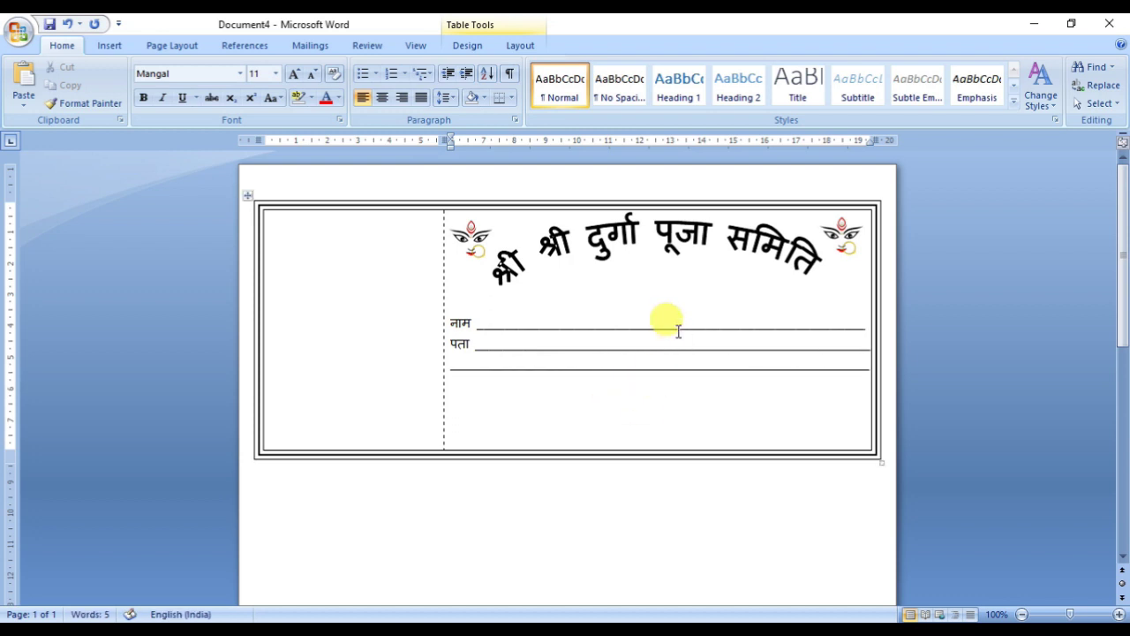
Step: Close the gap between नाम and its underline, undoing any extra blank lines
click(804, 368)
click(471, 328)
key(Delete)
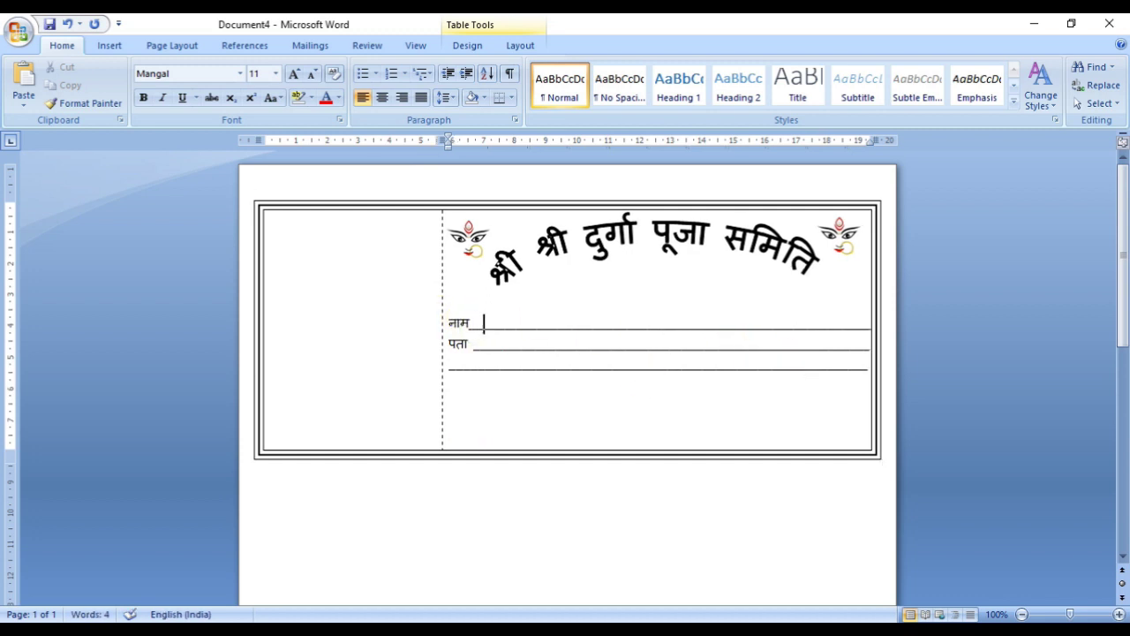
key(BackSpace)
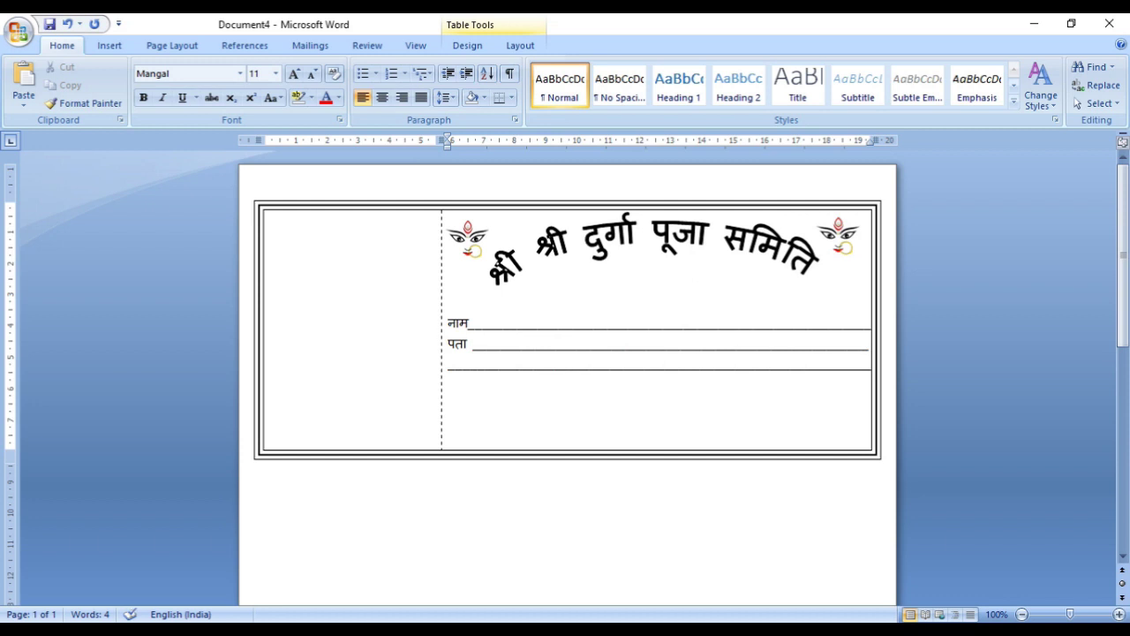
click(484, 321)
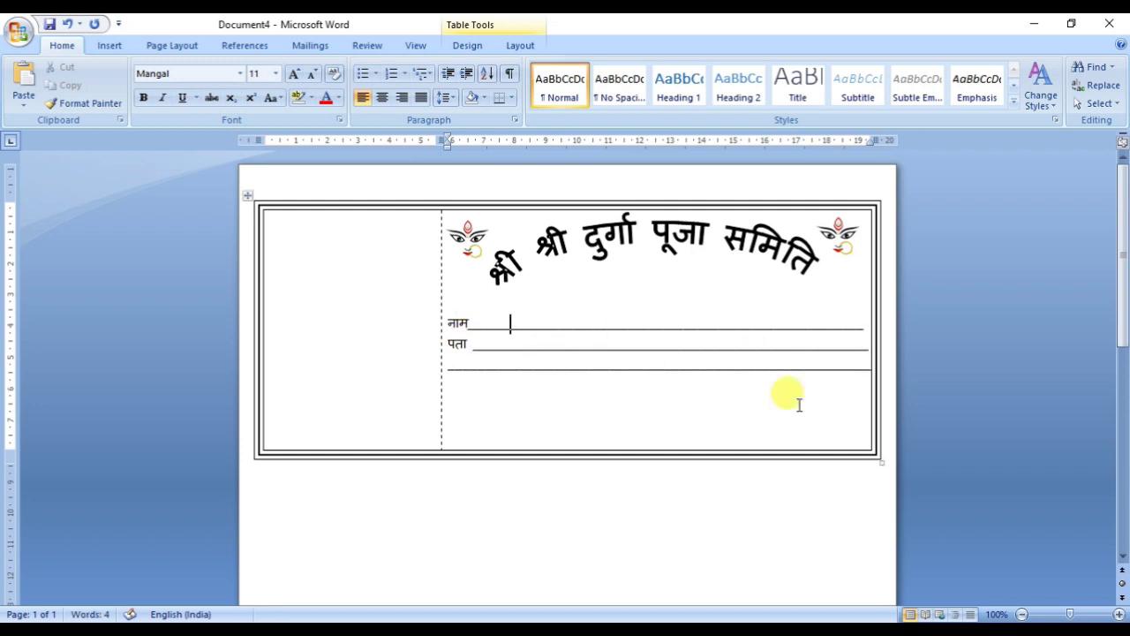
click(824, 340)
click(864, 370)
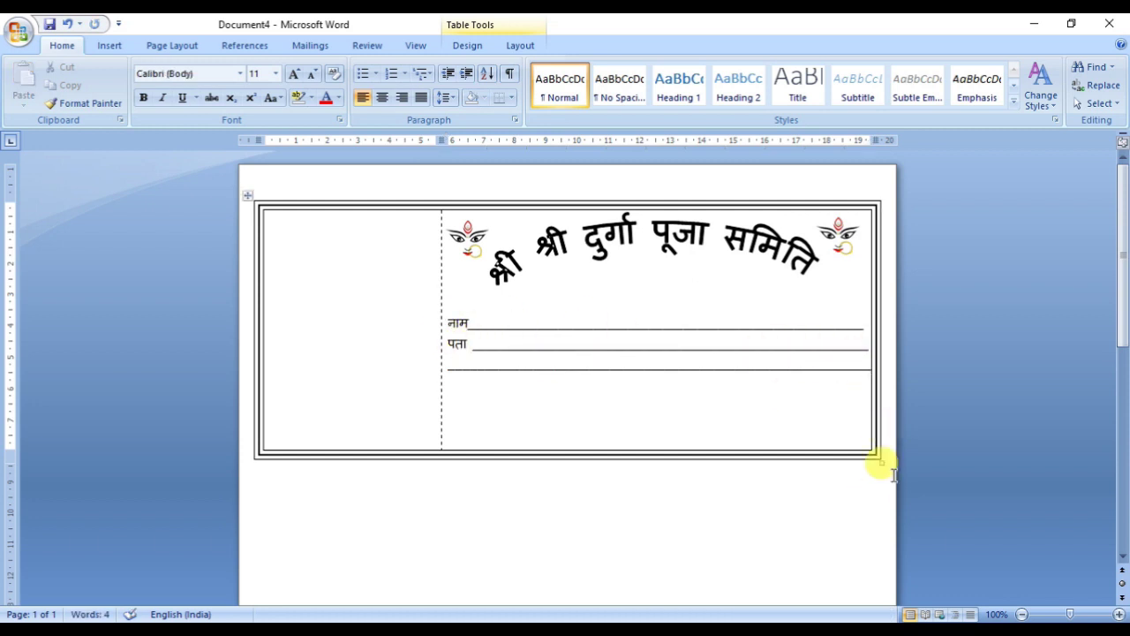
key(Return)
key(ctrl+z)
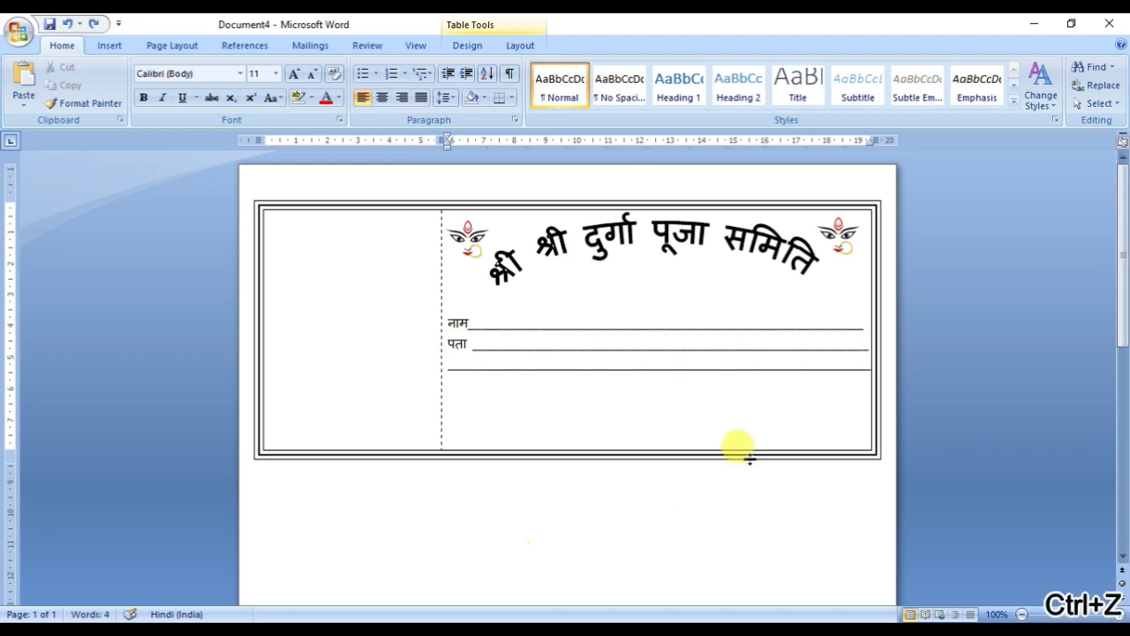
key(Return)
key(ctrl+z)
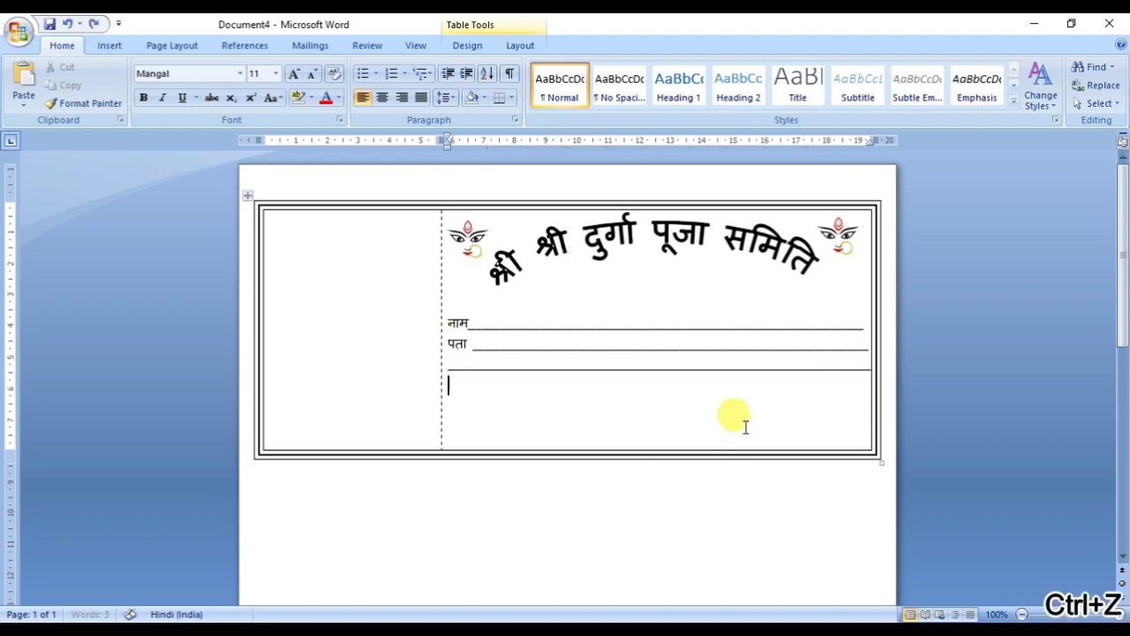
Step: Keep the third underline and select the नाम, पता and underline lines
drag(450, 365, 764, 364)
key(Delete)
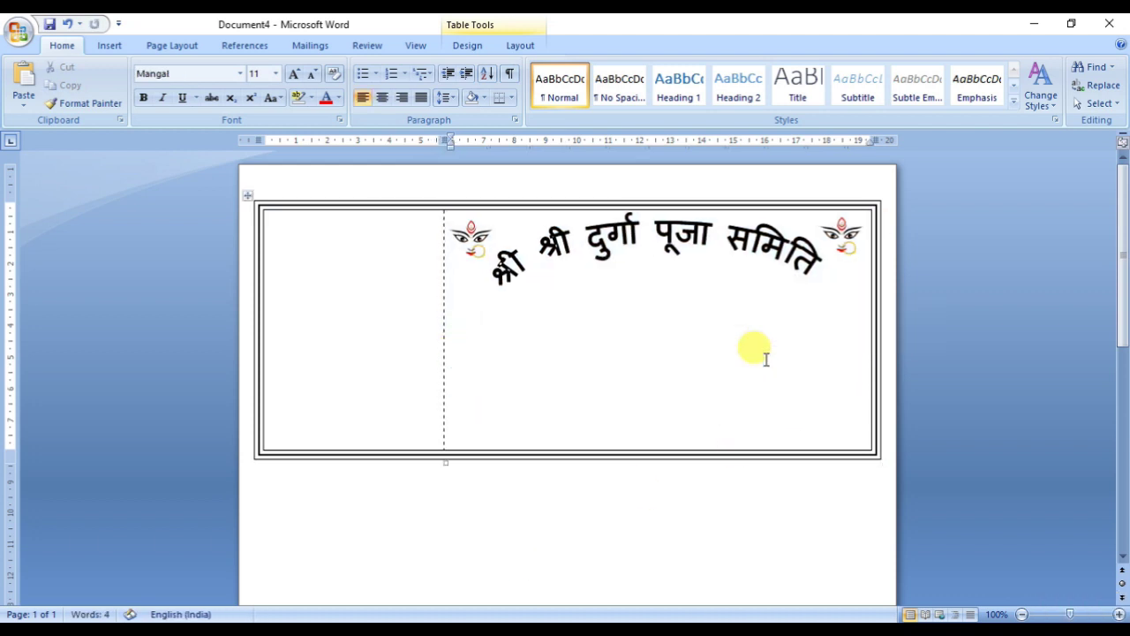
key(ctrl+z)
click(801, 365)
double_click(848, 362)
key(Delete)
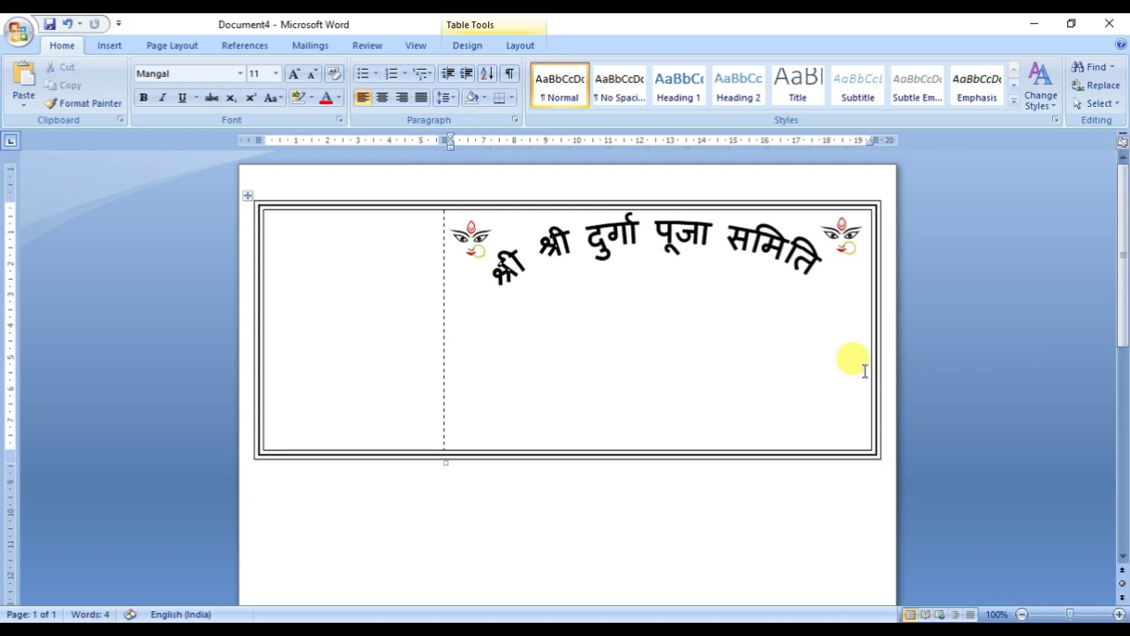
key(ctrl+z)
click(853, 380)
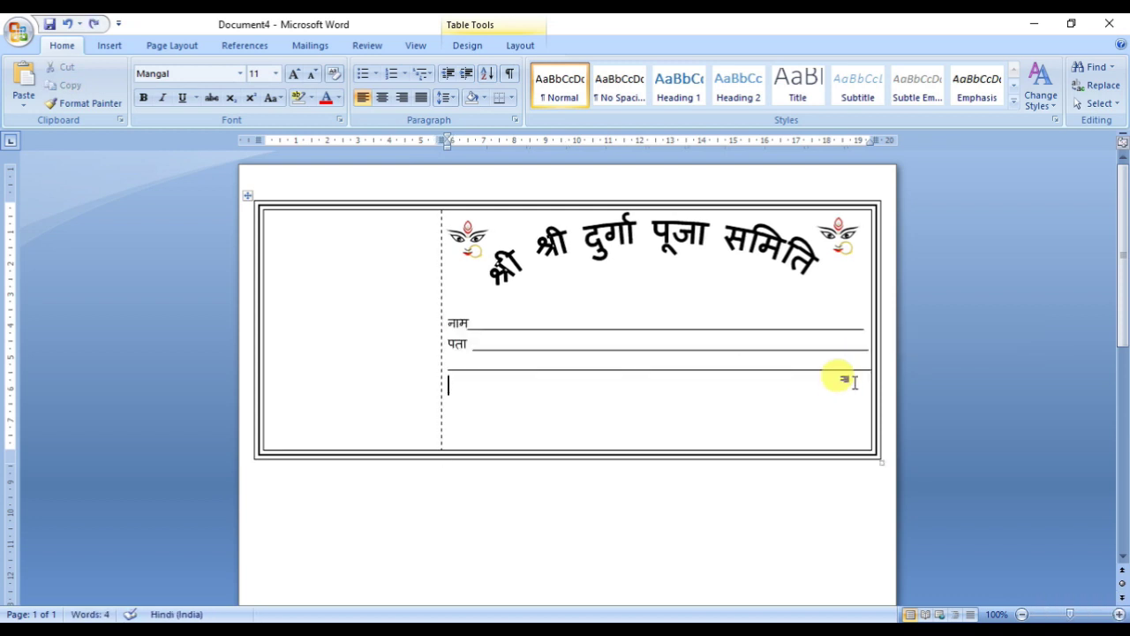
drag(448, 319, 648, 362)
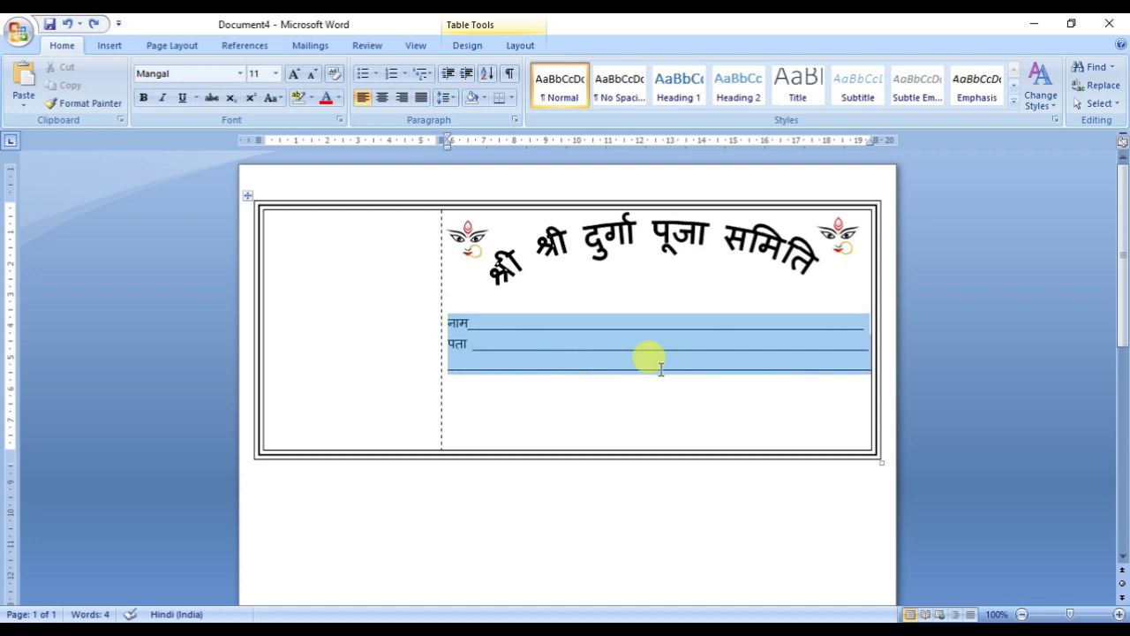
Step: Set the selected field lines to 1.5 line spacing
click(448, 99)
click(468, 154)
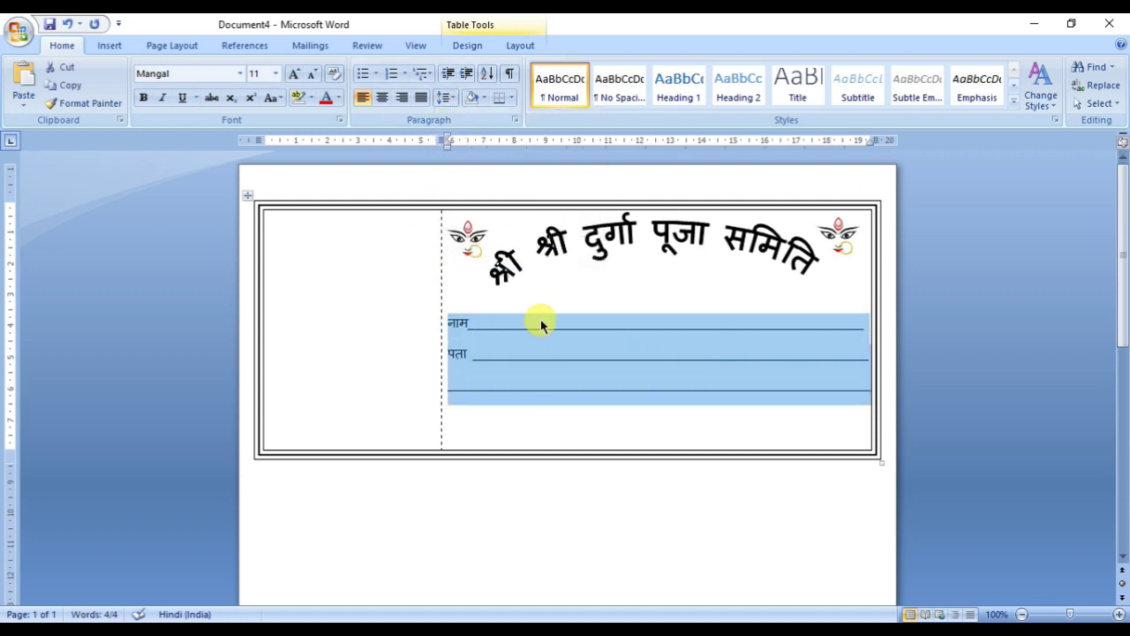
click(492, 416)
Step: Label the third underline राशि(शब्दो मे)
click(477, 390)
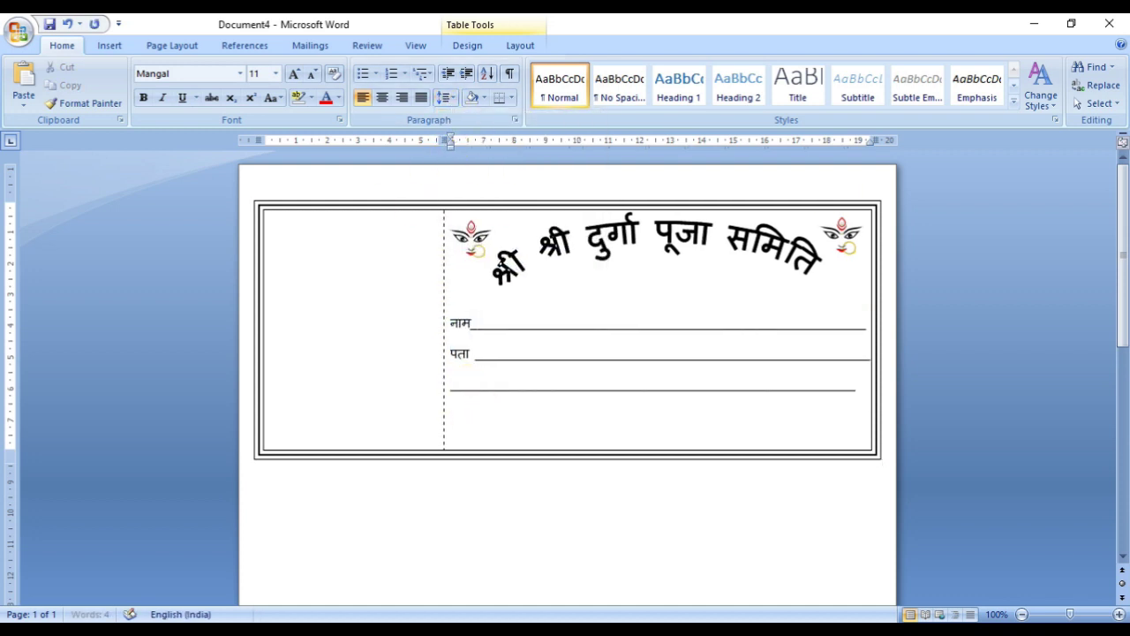
text(राशि)
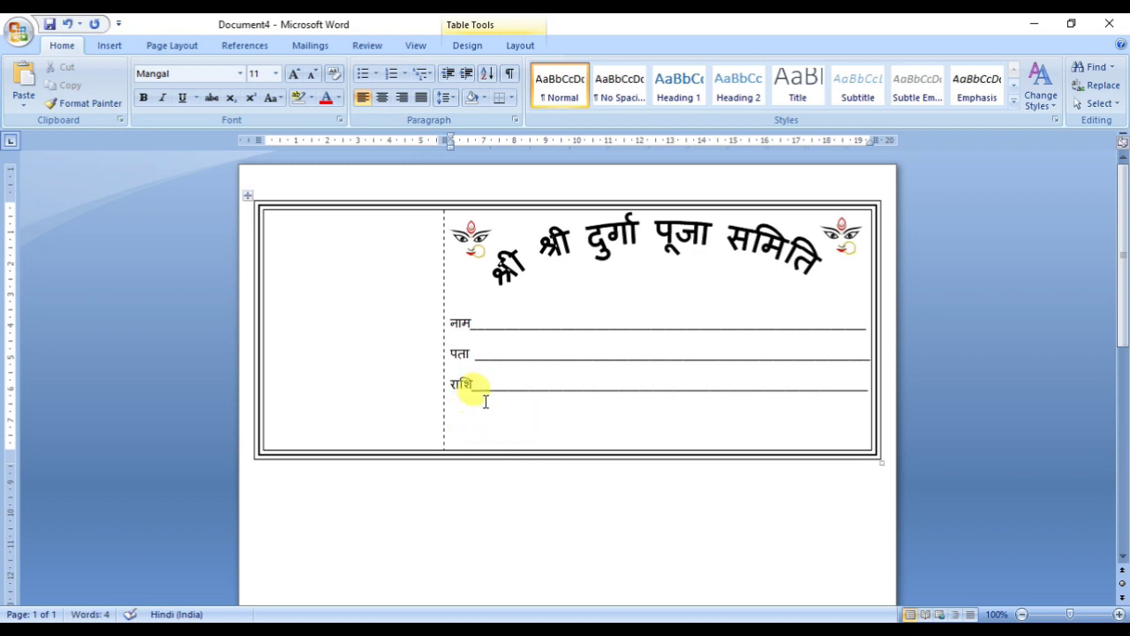
text(()
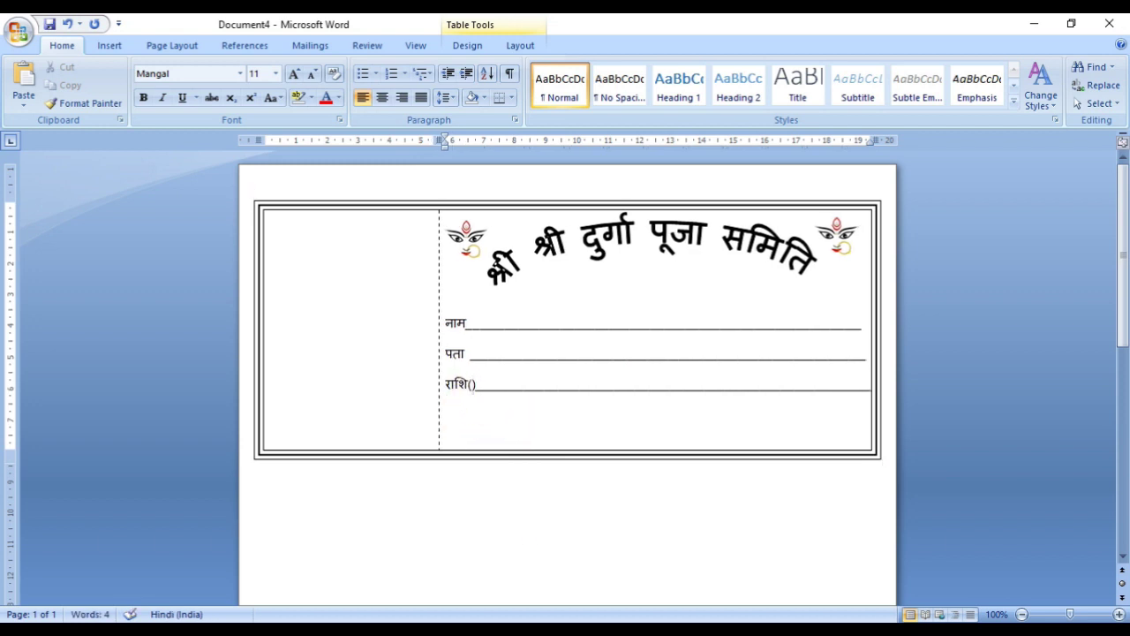
text(शब्दो मे)
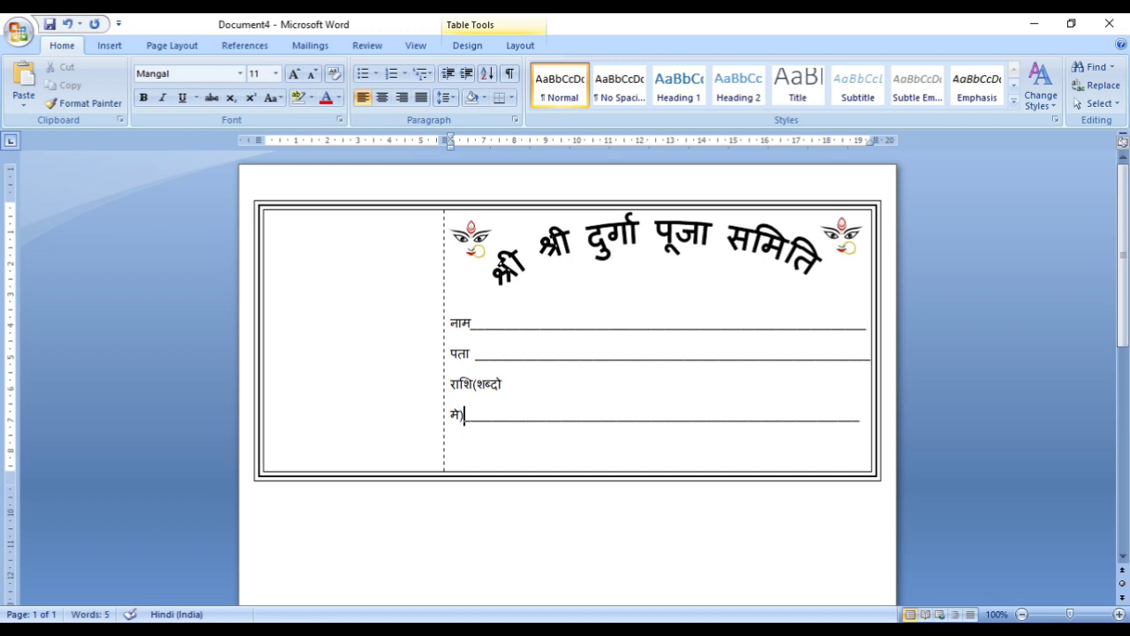
key(BackSpace)
click(479, 418)
click(528, 430)
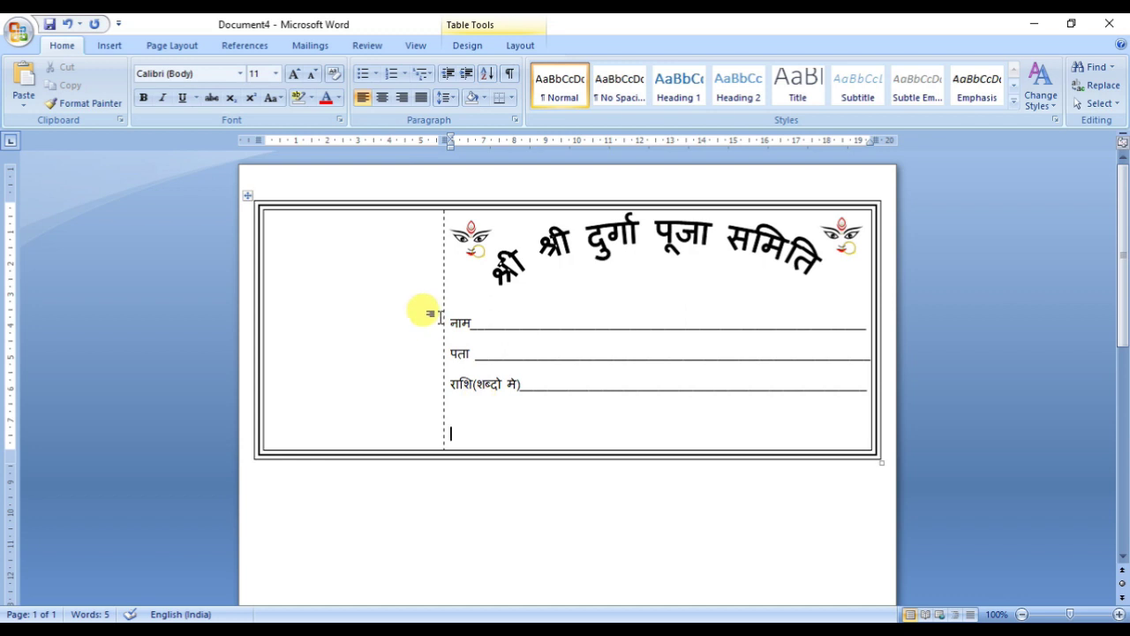
Step: Select and copy the three field lines from the right cell
drag(446, 324, 651, 396)
click(321, 295)
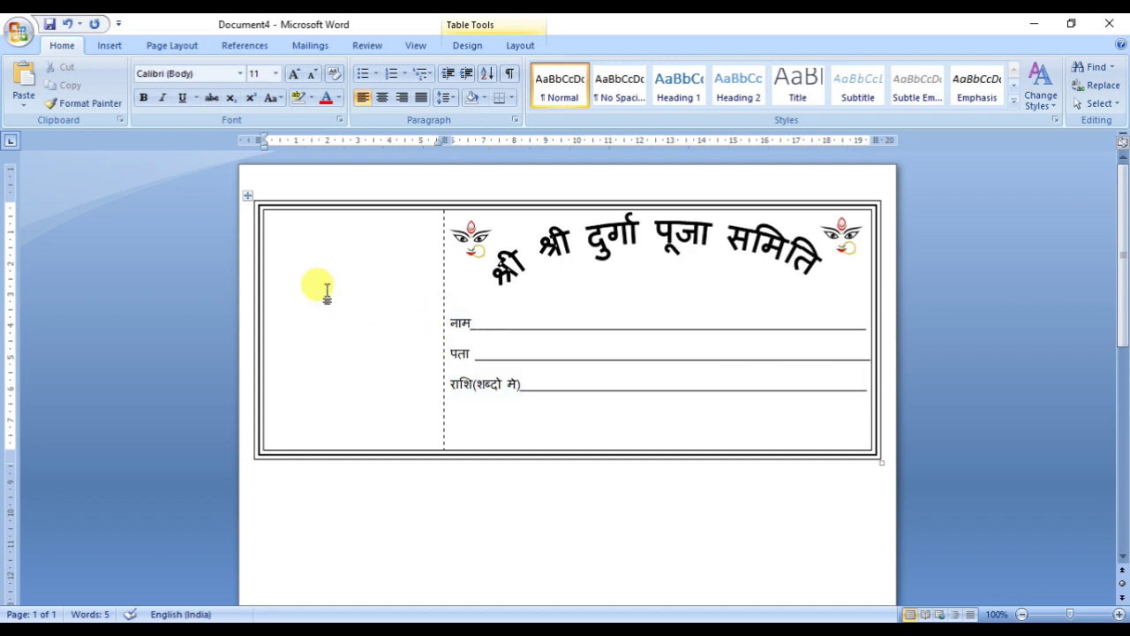
key(ctrl+v)
drag(475, 327, 467, 353)
drag(441, 303, 789, 391)
right_click(789, 391)
click(828, 96)
Step: Paste them into the left cell, then undo the paste and the column change
click(265, 286)
click(287, 221)
right_click(287, 216)
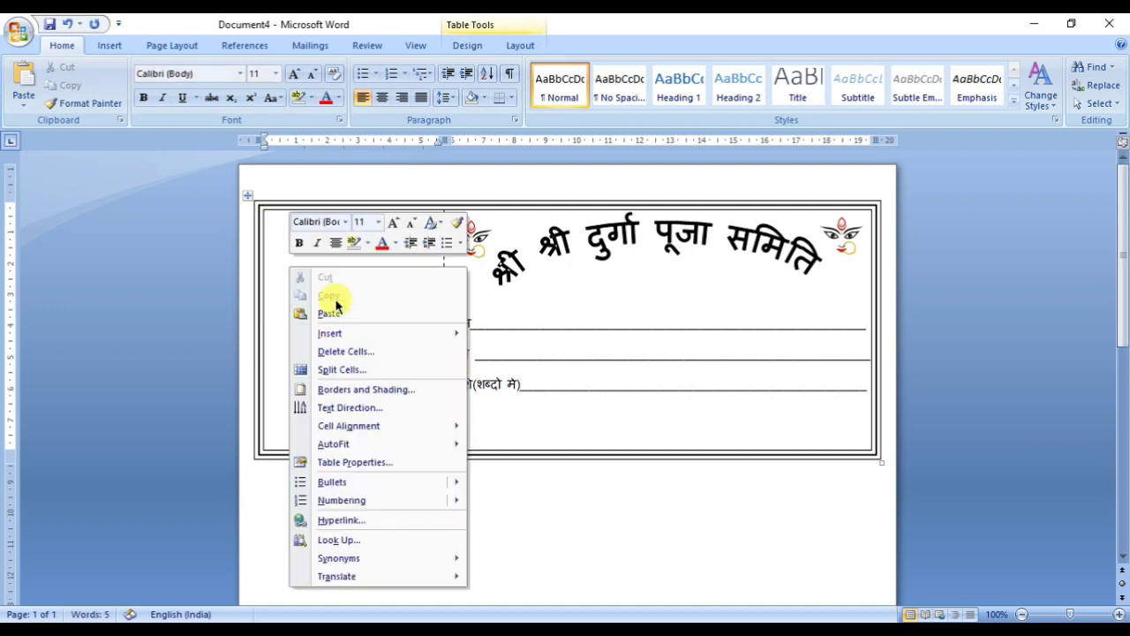
click(333, 309)
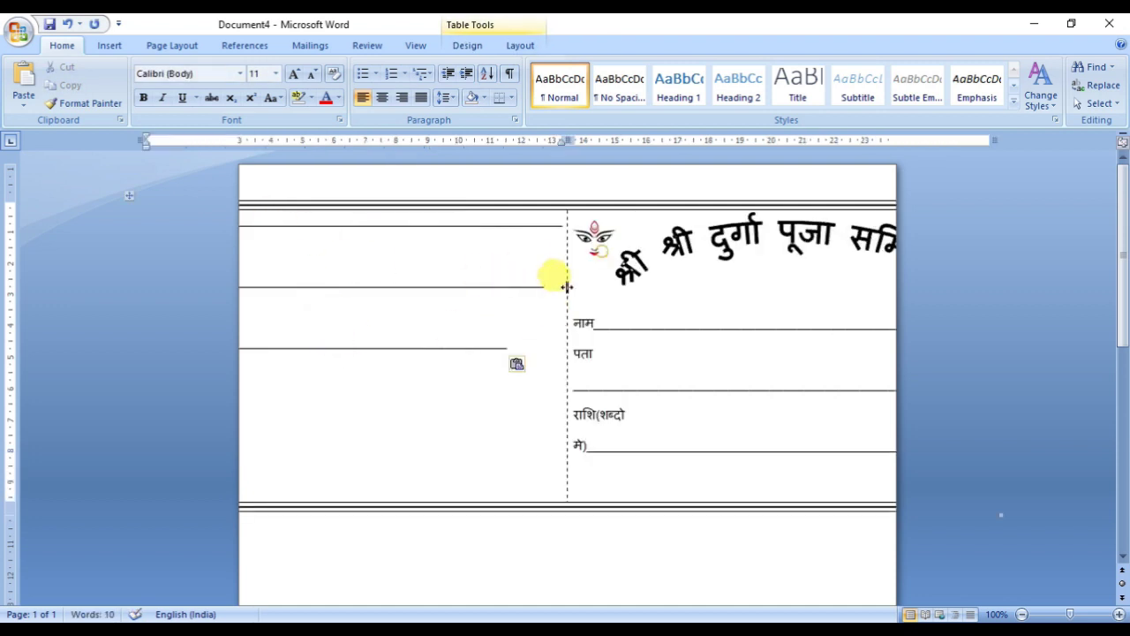
drag(567, 287, 411, 287)
key(ctrl+z)
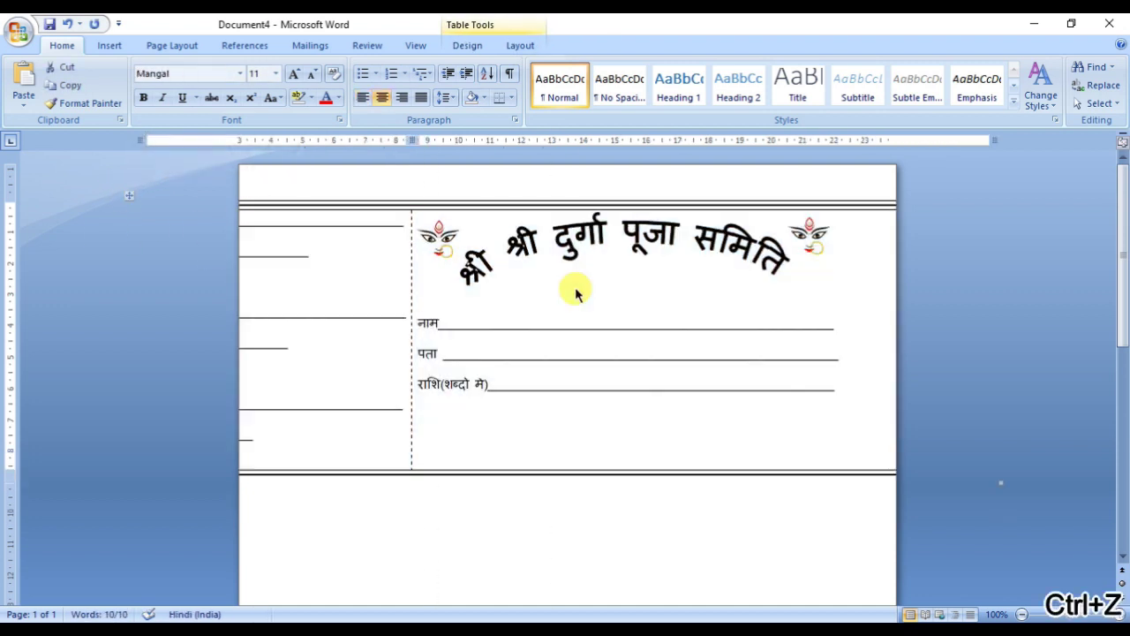
key(ctrl+z)
Step: Copy the नाम and पता lines one by one into the left cell
drag(450, 319, 615, 329)
right_click(616, 339)
click(631, 328)
click(278, 220)
key(ctrl+v)
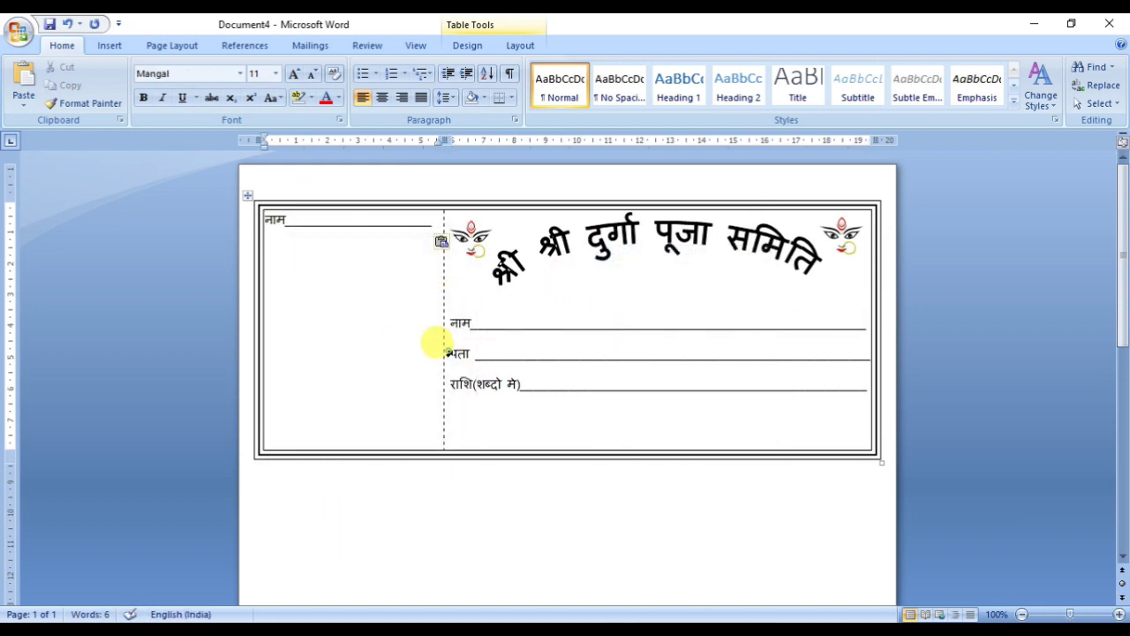
drag(448, 353, 578, 355)
right_click(590, 356)
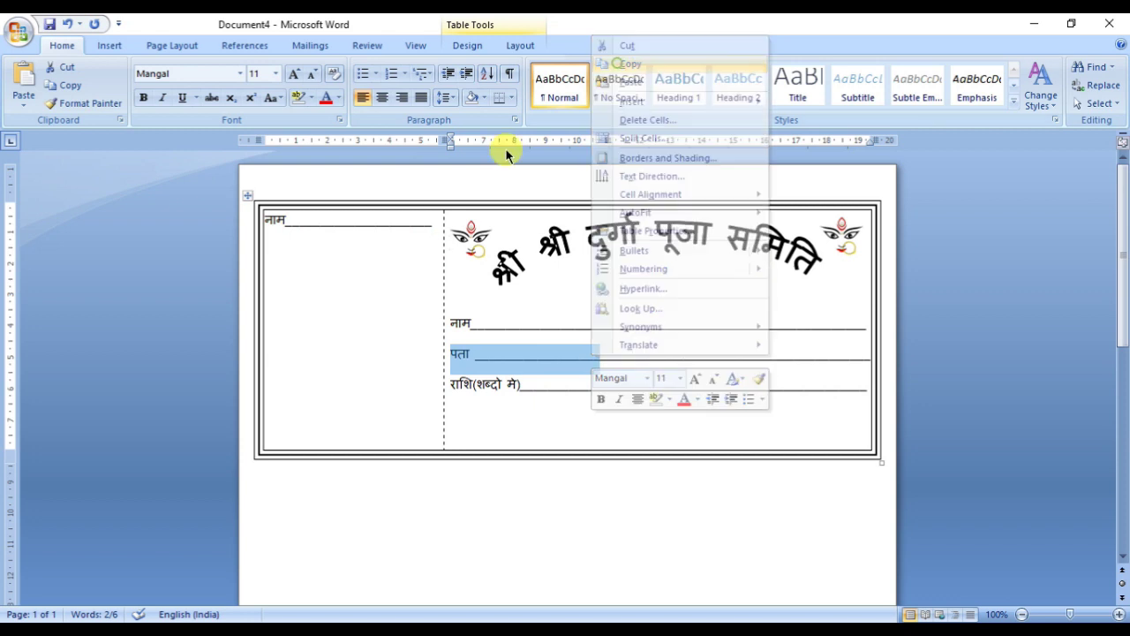
click(630, 60)
click(440, 272)
key(ctrl+v)
Step: Copy the राशि(शब्दो मे) line into the left cell and add a blank underline line
mouse_move(473, 386)
mouse_down()
mouse_move(566, 374)
mouse_move(580, 384)
mouse_up()
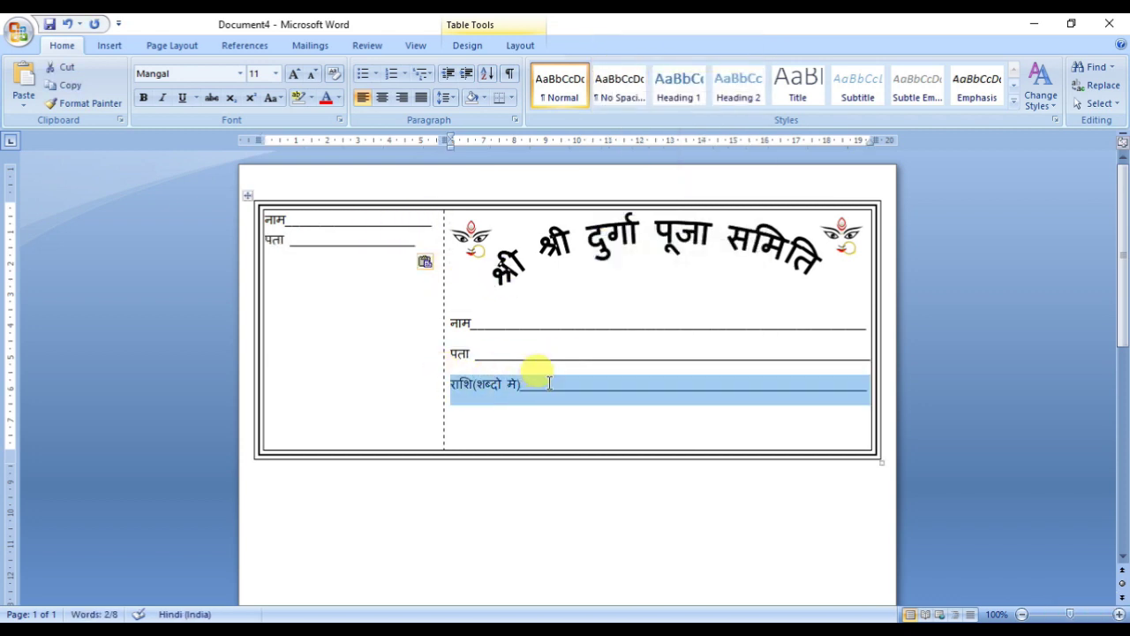
right_click(608, 383)
click(633, 97)
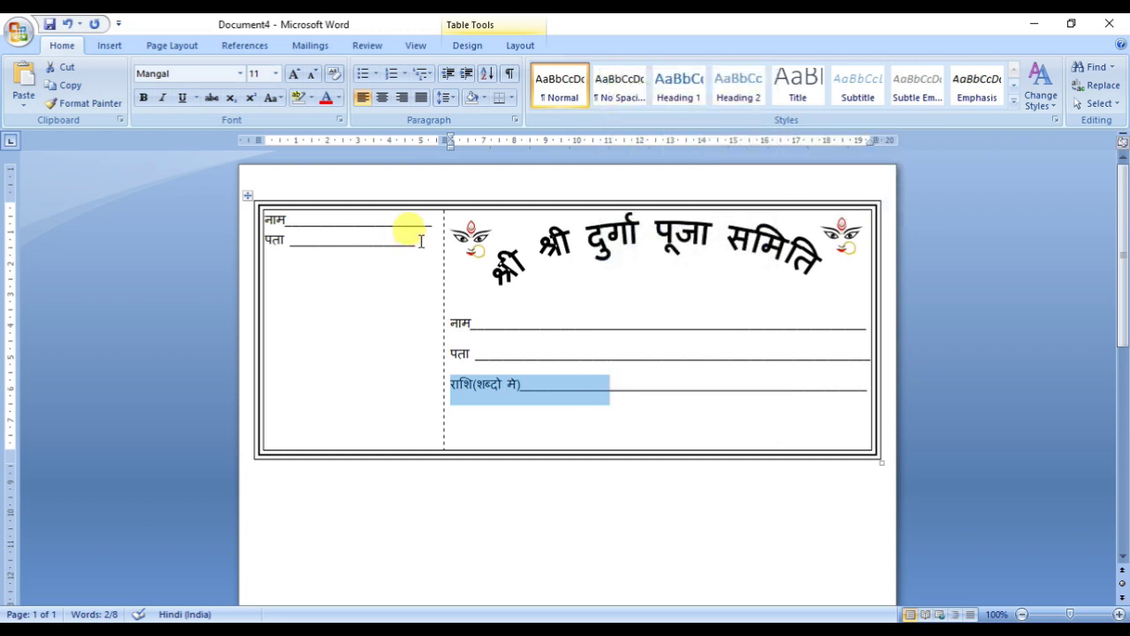
click(415, 256)
key(ctrl+v)
click(266, 219)
key(Return)
key(Return)
key(Return)
key(Return)
key(Return)
text(___)
click(418, 322)
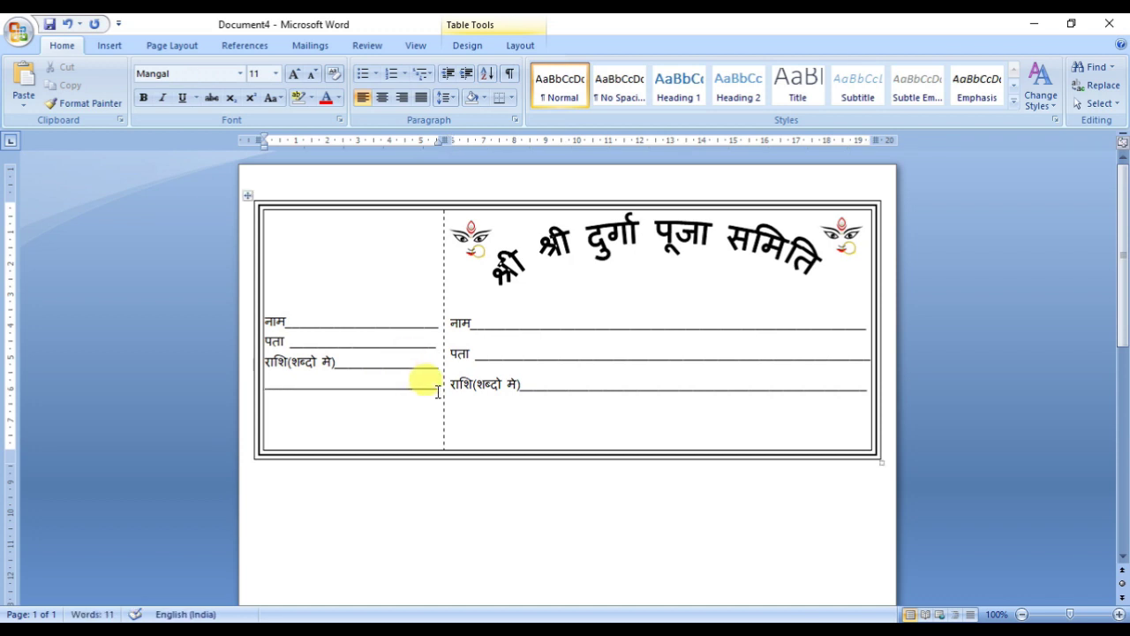
Step: Set the left cell's field lines to 2.0 line spacing
drag(434, 390, 270, 323)
click(446, 97)
click(466, 171)
click(288, 302)
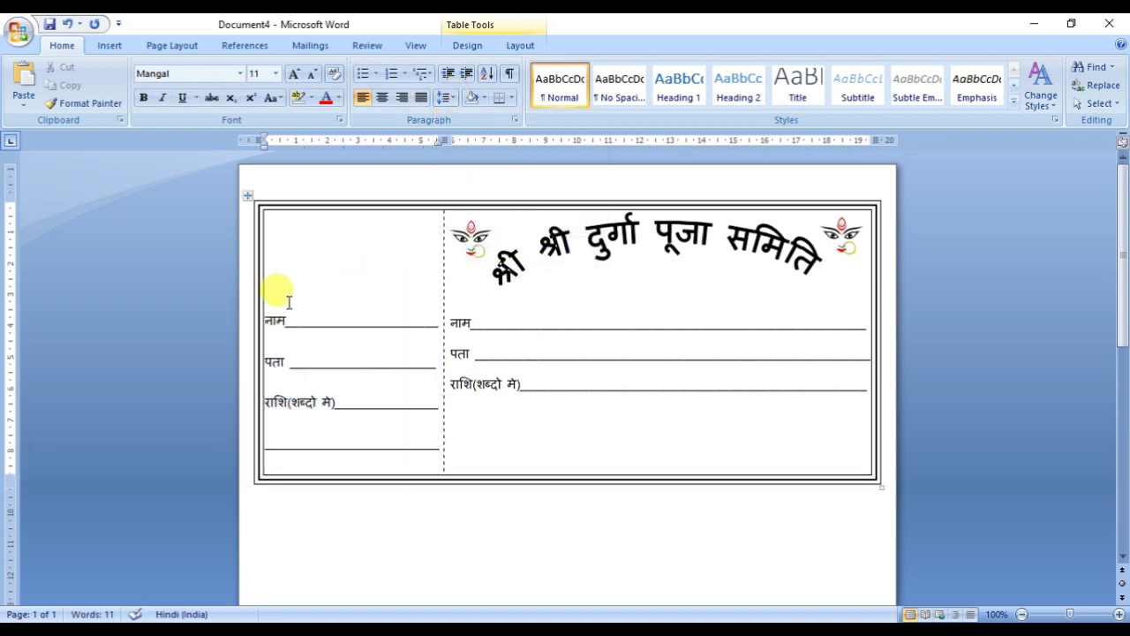
key(Delete)
key(Delete)
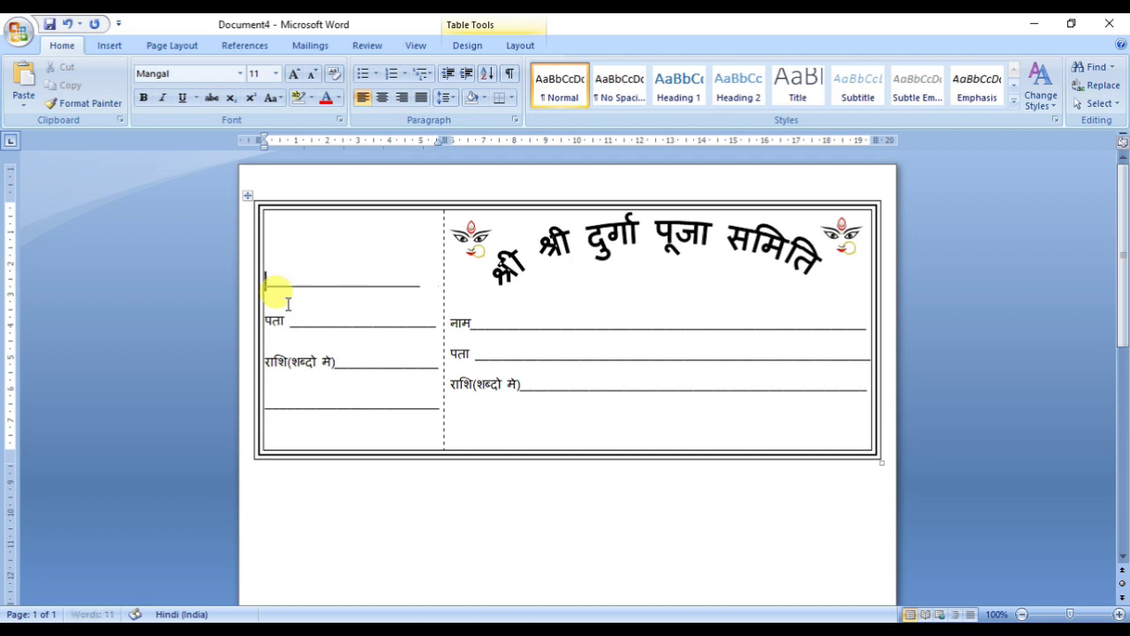
key(ctrl+z)
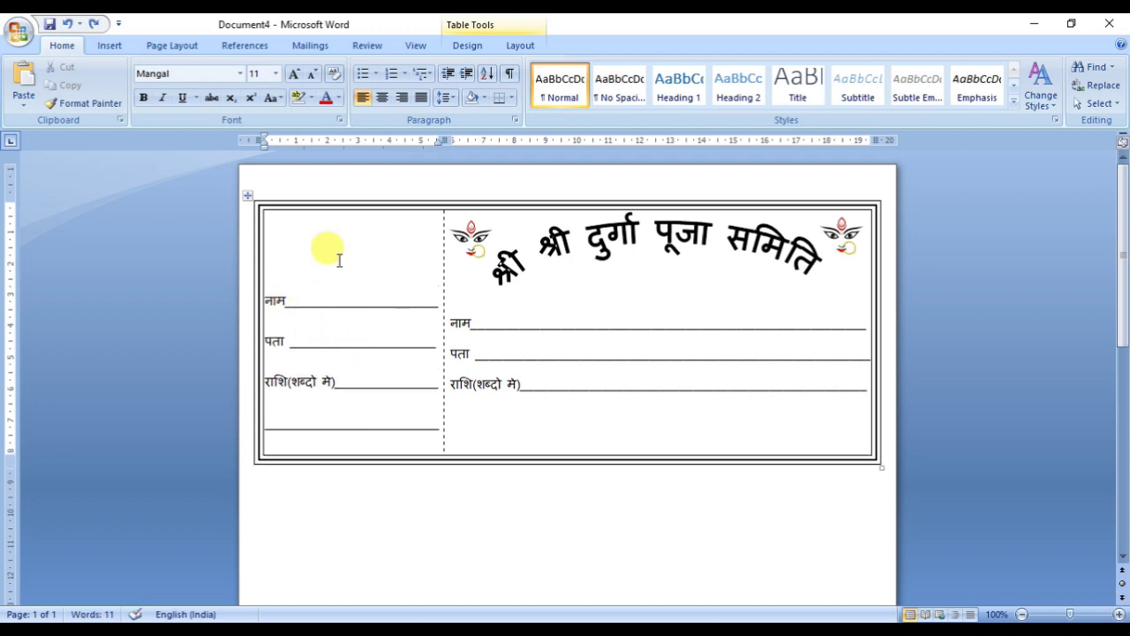
Step: Change the left cell's field lines to 1.5 line spacing
drag(265, 300, 424, 429)
click(446, 97)
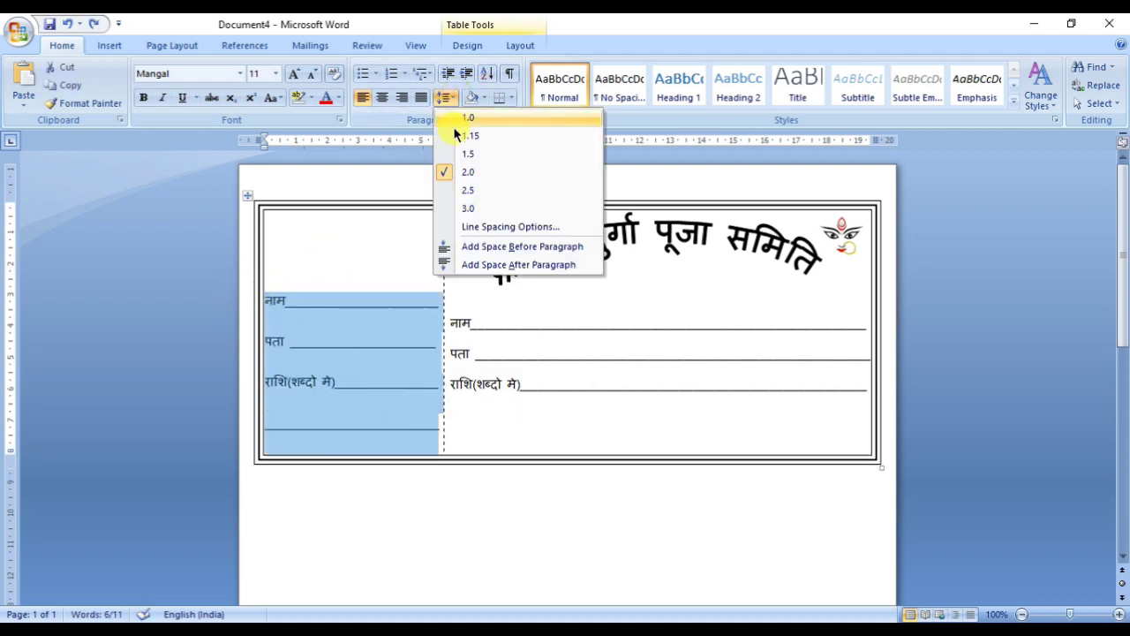
click(467, 136)
click(446, 97)
click(460, 153)
click(323, 393)
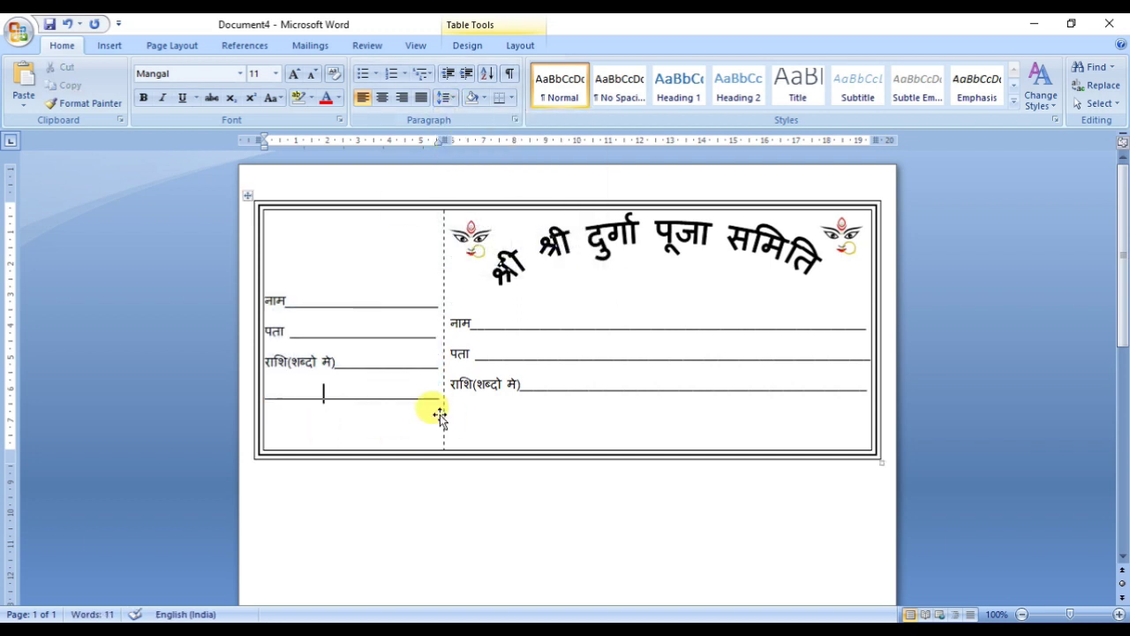
click(551, 248)
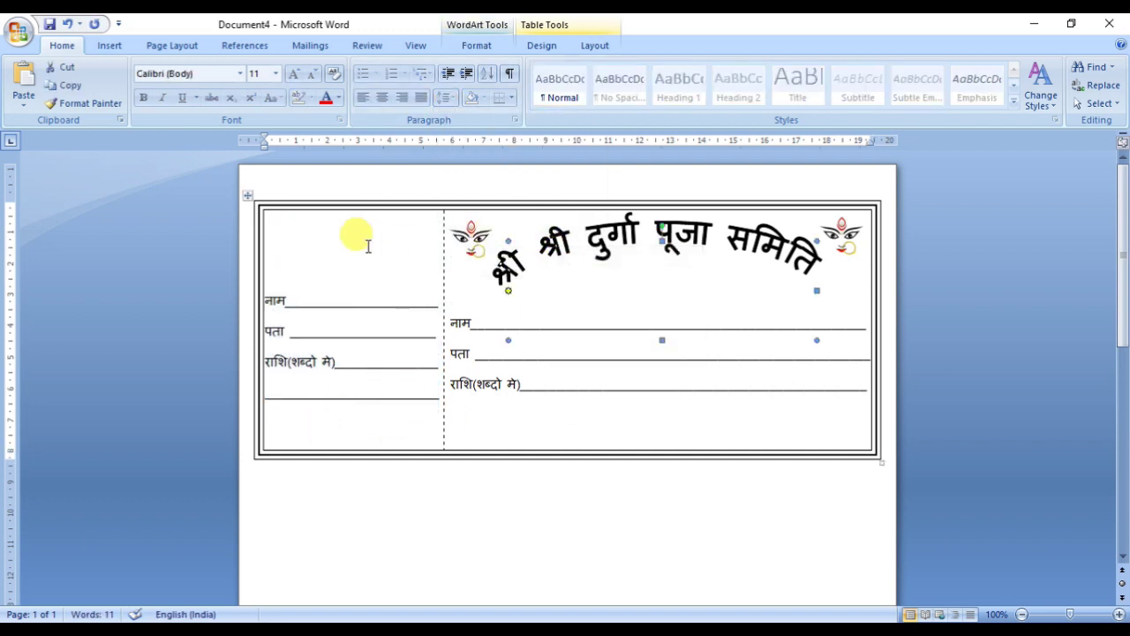
Step: Copy the arched samiti title into the left cell and resize it to fit above नाम
drag(611, 234, 624, 247)
drag(605, 336, 397, 282)
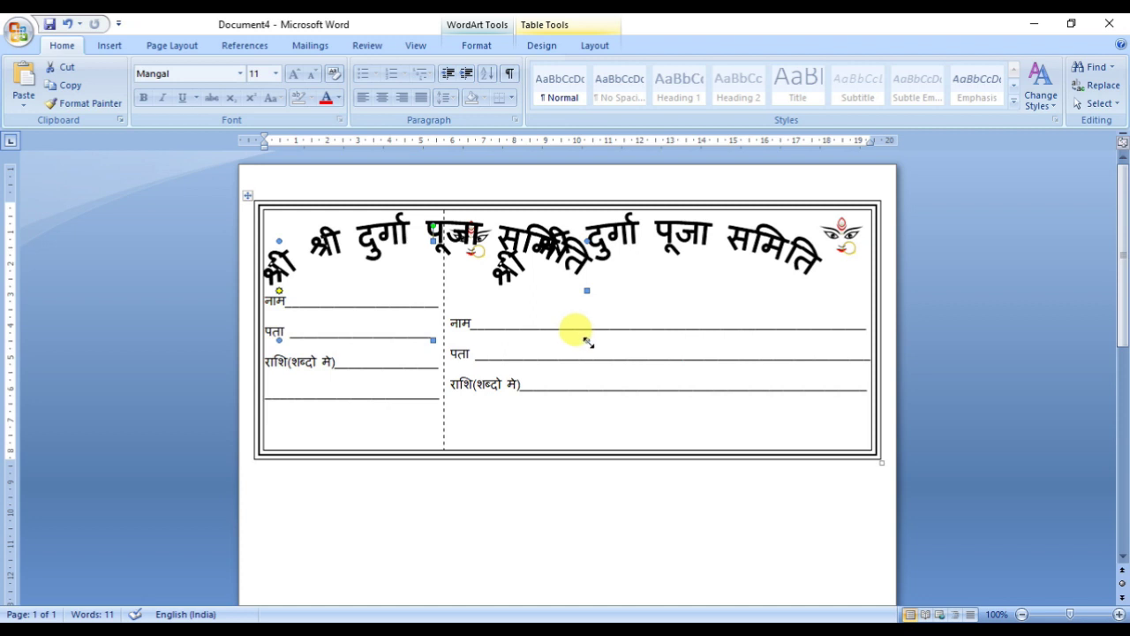
drag(302, 281, 268, 292)
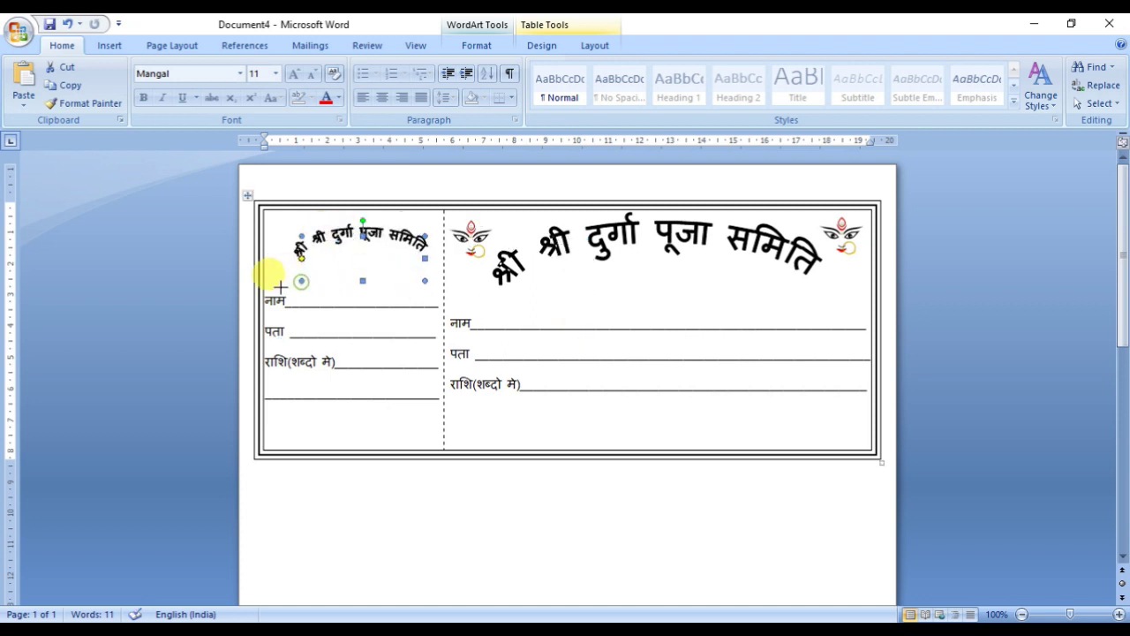
key(shift)
key(shift)
key(shift)
key(Escape)
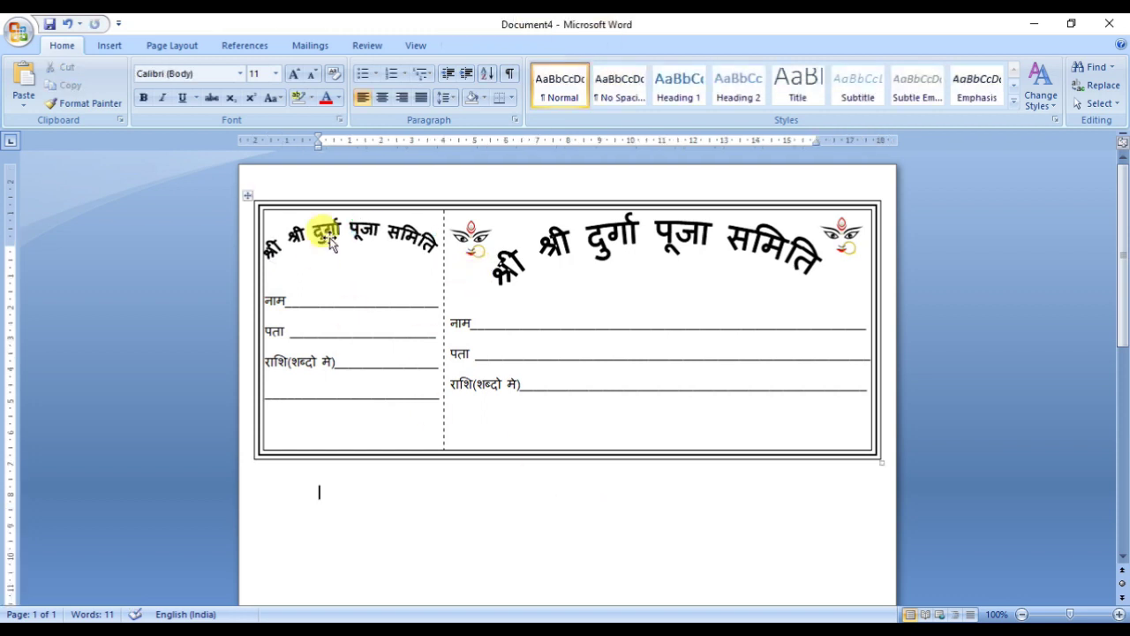
click(481, 503)
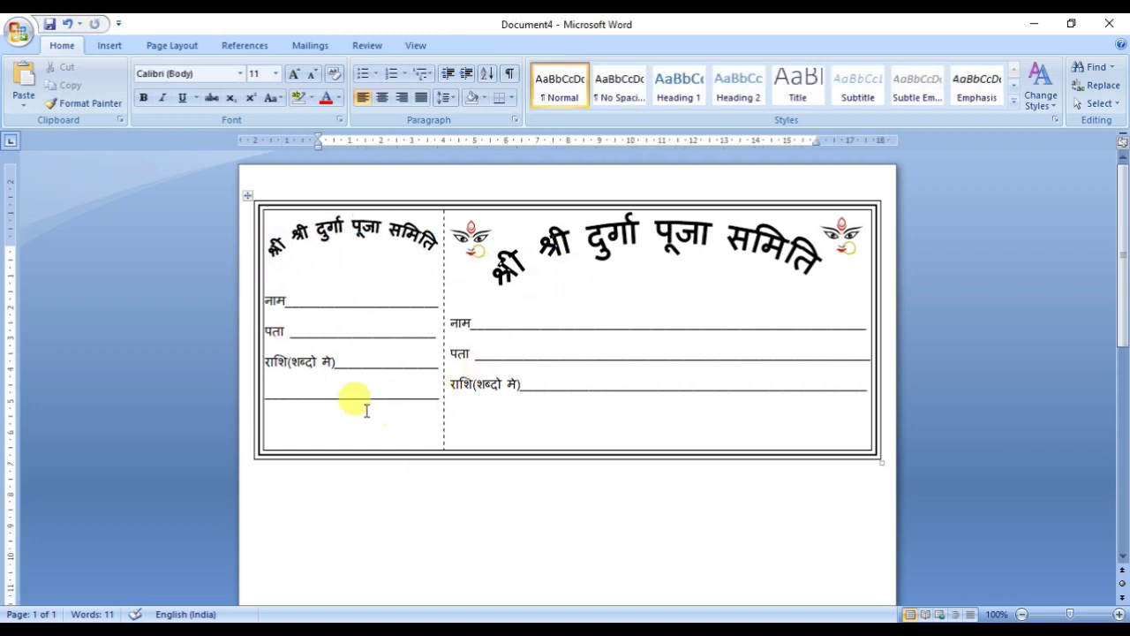
click(106, 44)
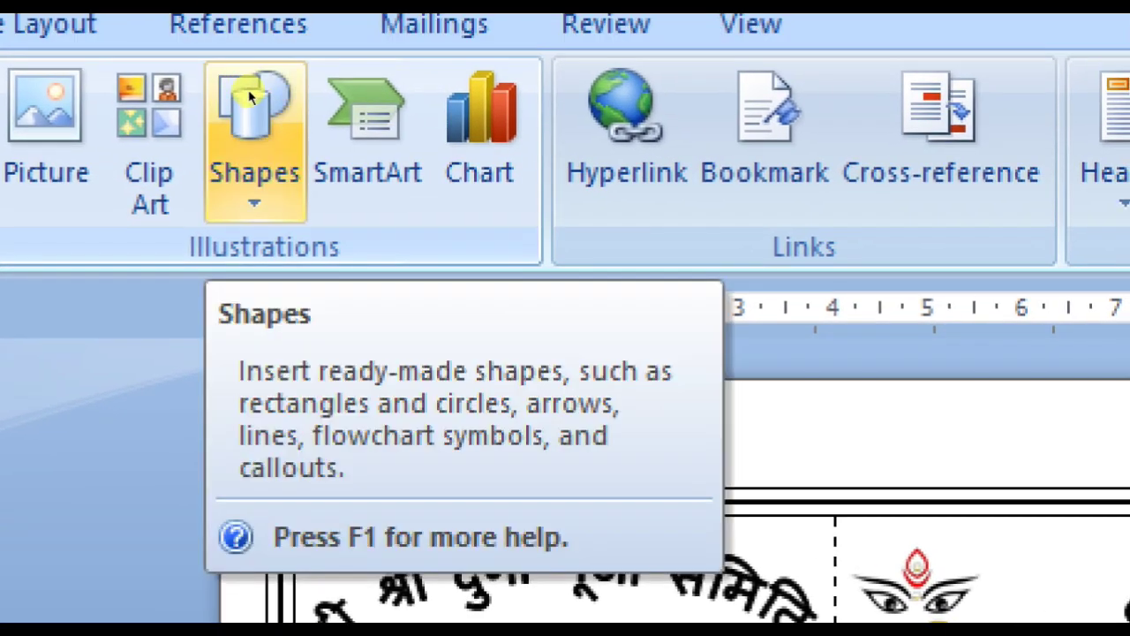
Step: Draw a rectangle below the amount-in-words line and size it into place
click(251, 97)
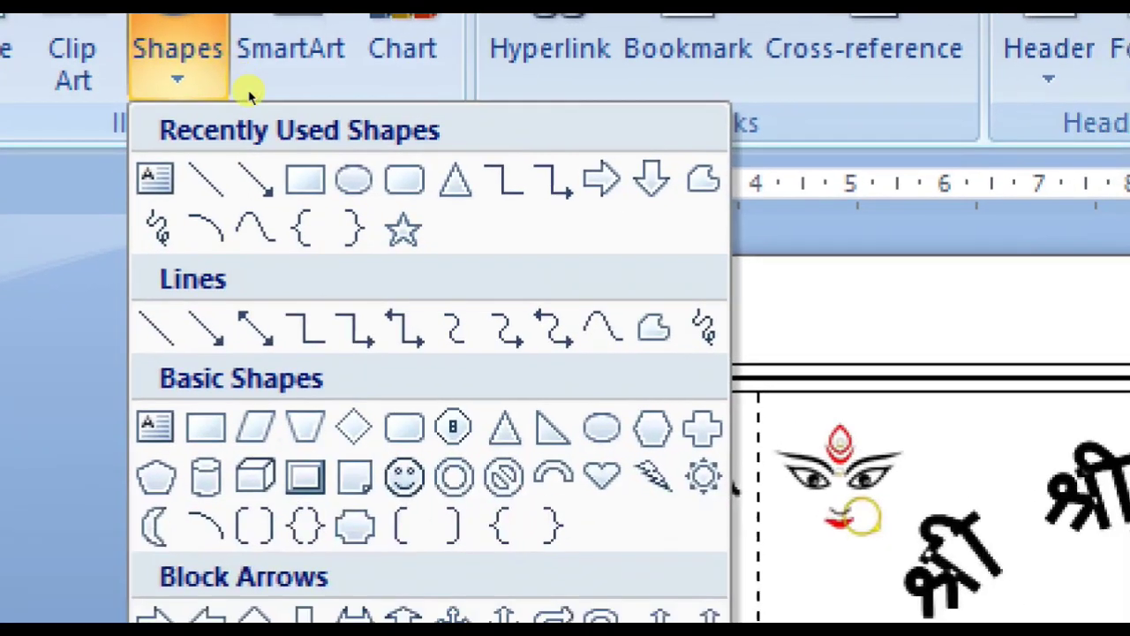
click(295, 154)
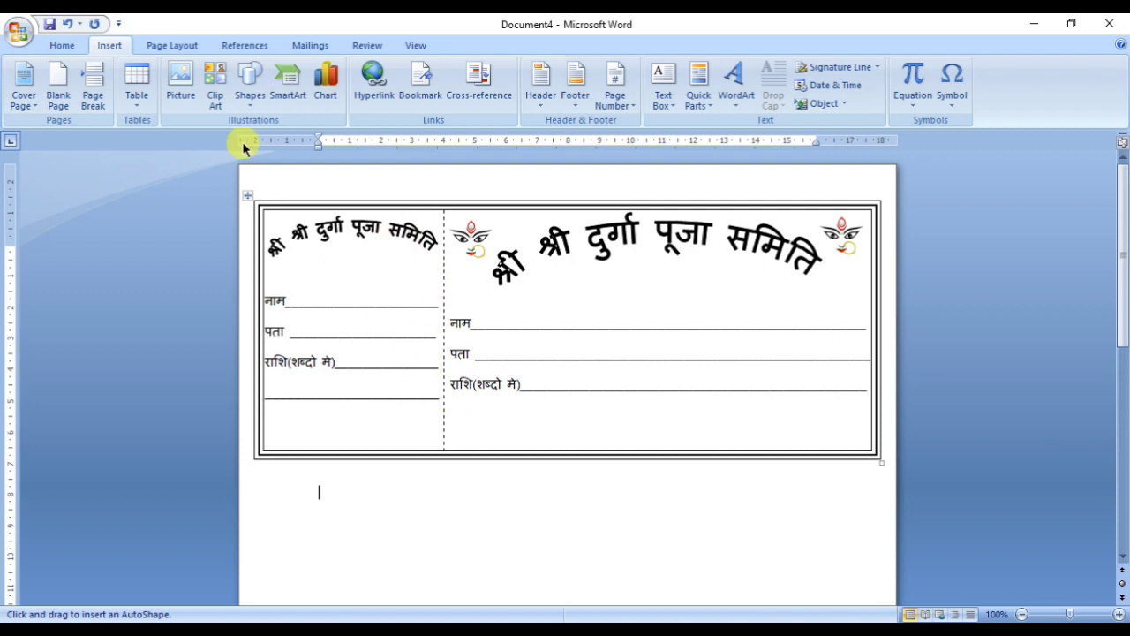
click(250, 84)
click(312, 147)
drag(455, 418, 634, 443)
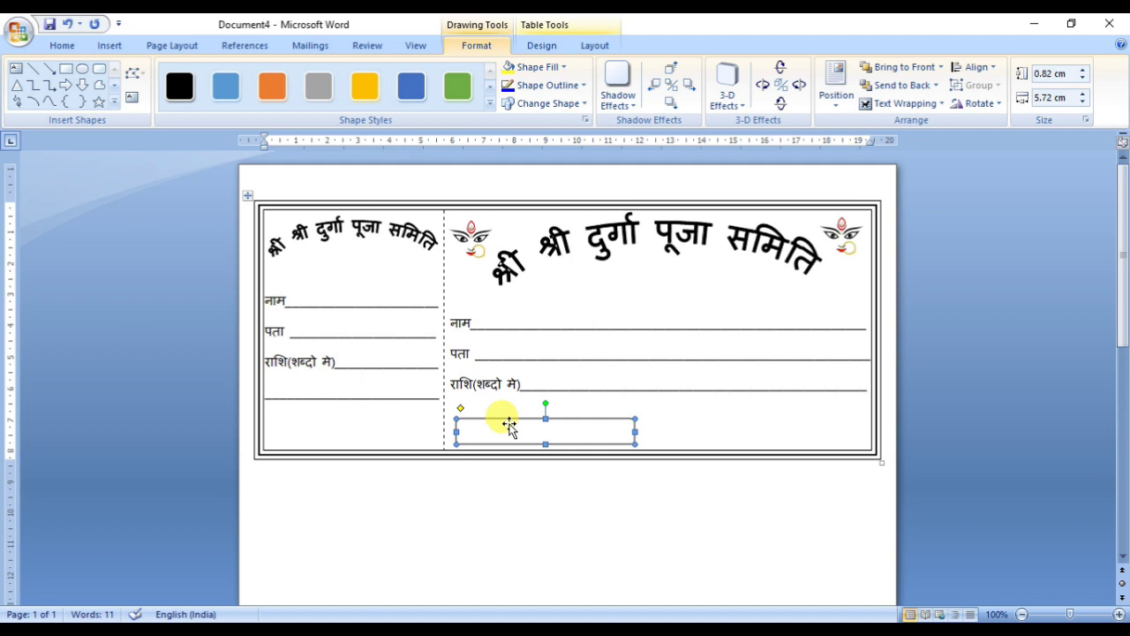
drag(510, 422, 547, 415)
drag(671, 436, 681, 452)
mouse_move(636, 409)
mouse_down()
mouse_move(681, 406)
mouse_move(653, 420)
mouse_move(677, 407)
mouse_move(661, 428)
mouse_up()
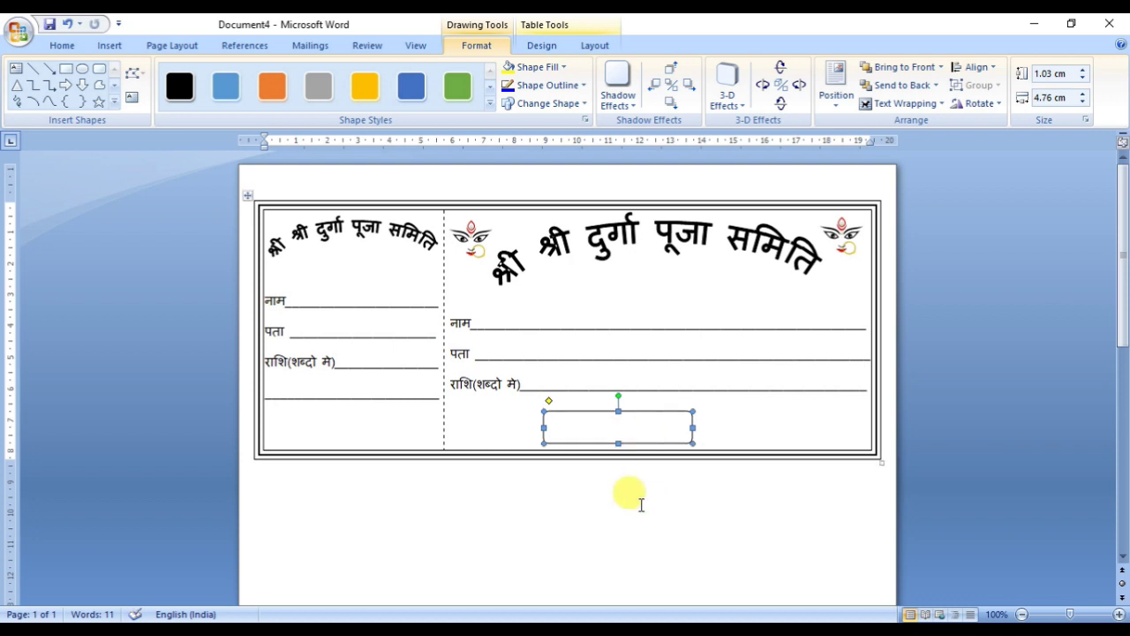
Step: Duplicate the box, fill the back copy black, and offset the front one as a shadow
right_click(615, 421)
click(639, 433)
click(676, 476)
drag(652, 432, 623, 406)
click(676, 434)
click(180, 86)
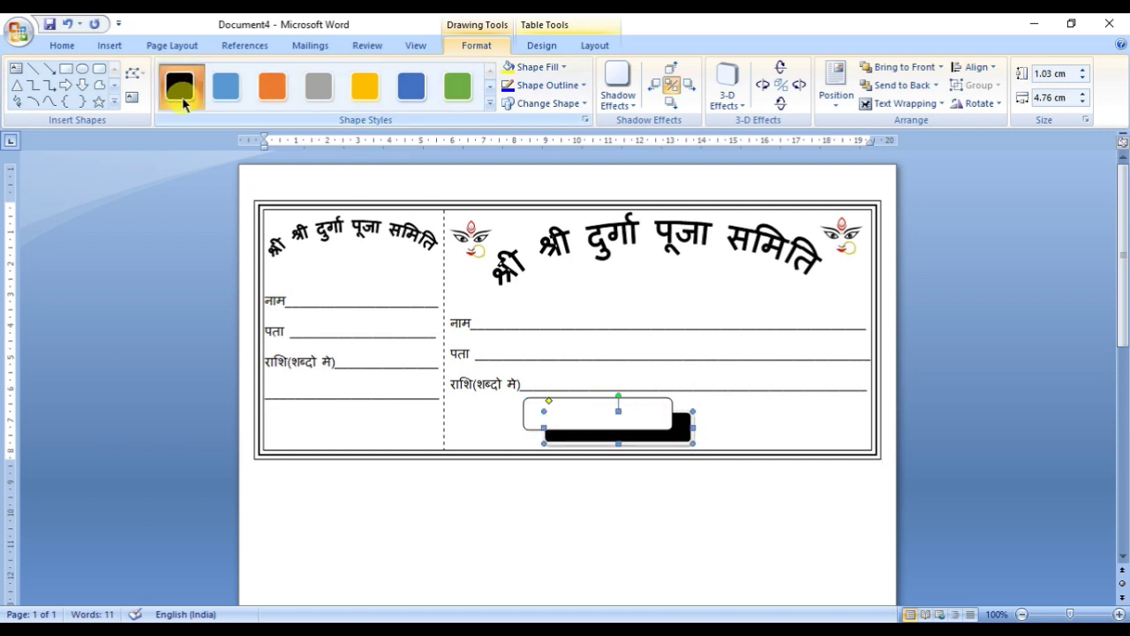
key(ctrl+z)
click(532, 67)
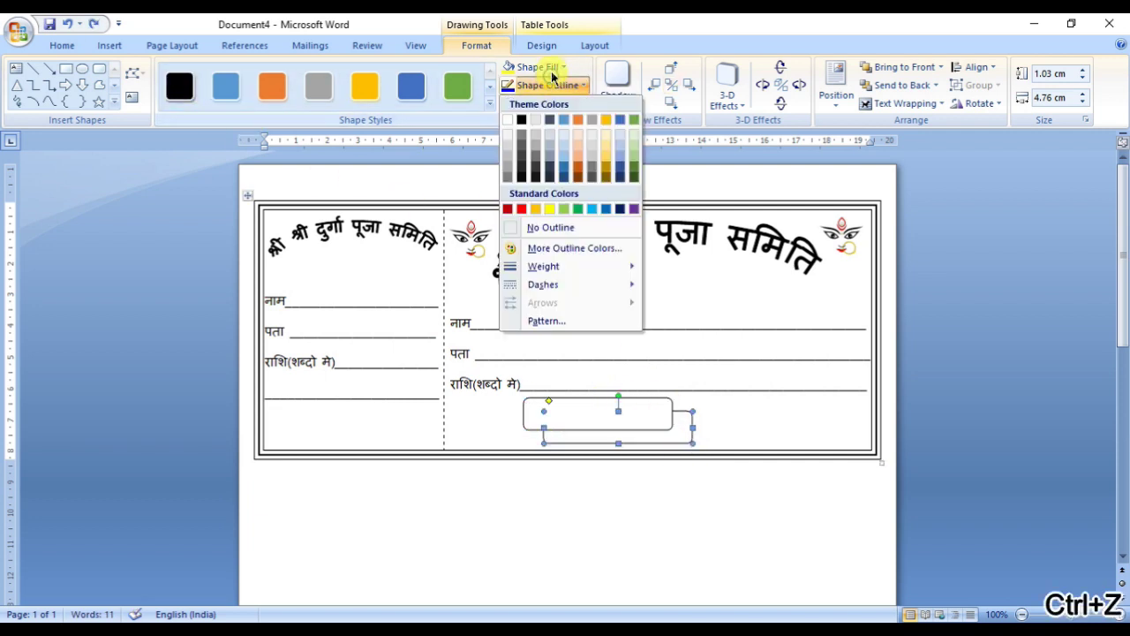
click(521, 101)
drag(623, 405, 638, 414)
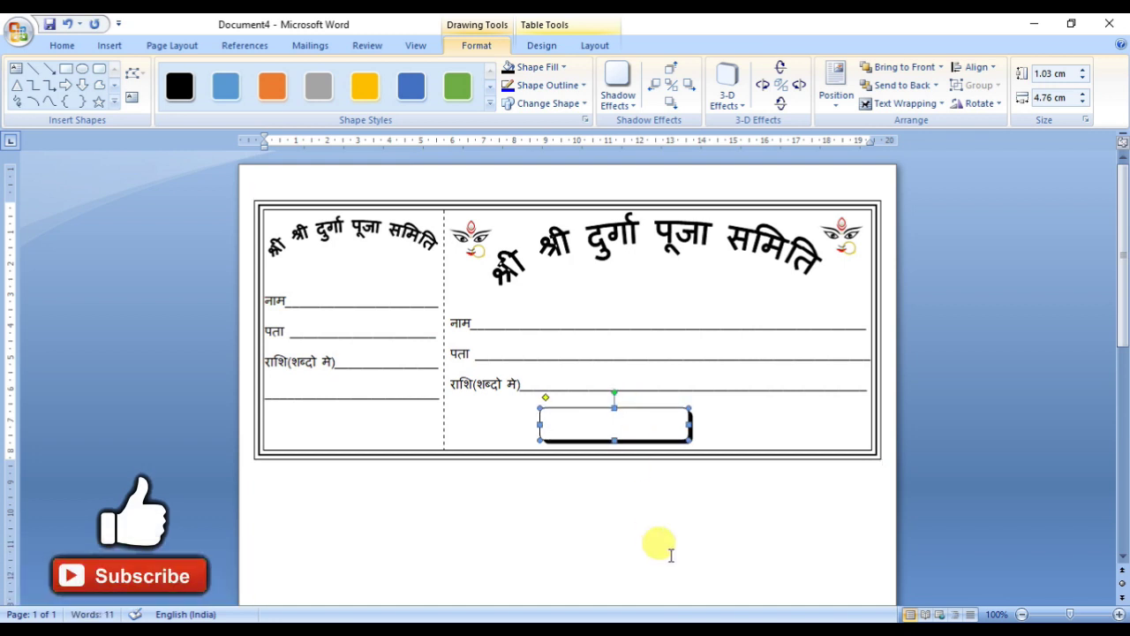
click(720, 496)
click(568, 424)
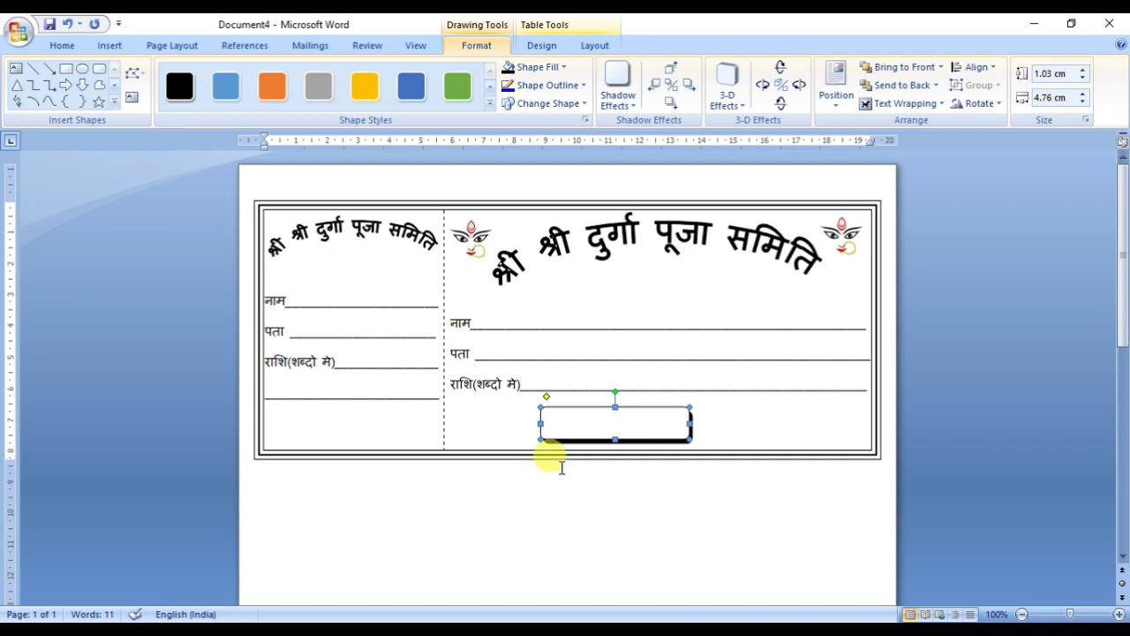
Step: Paste another copy of the box and align it as a small 1.19 cm square at the box's left end
right_click(593, 424)
click(607, 466)
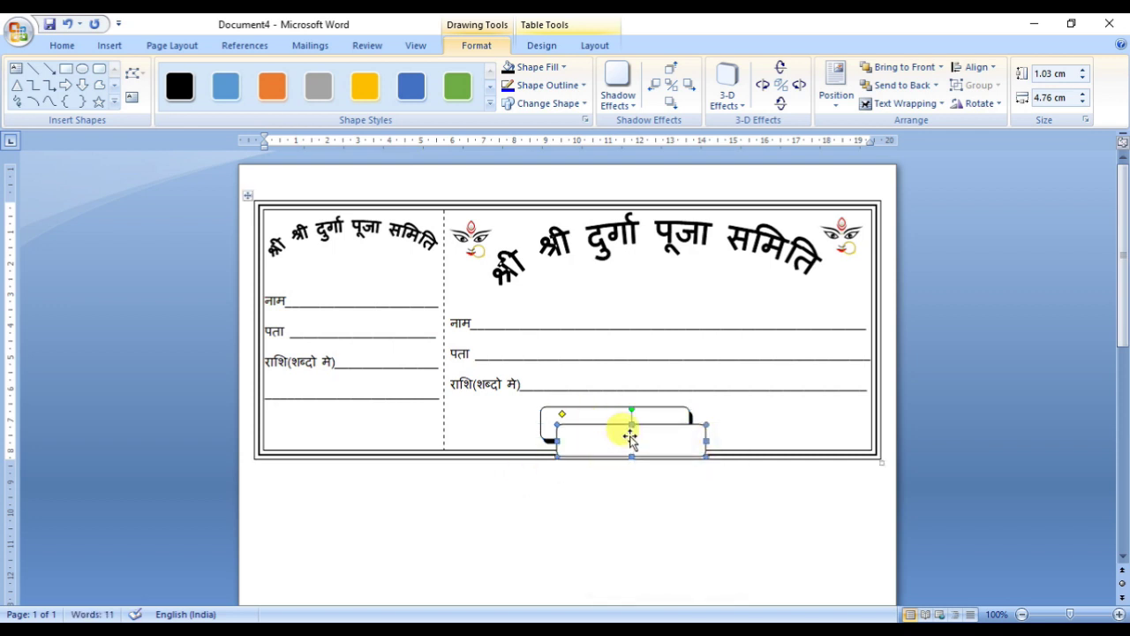
drag(631, 439, 614, 422)
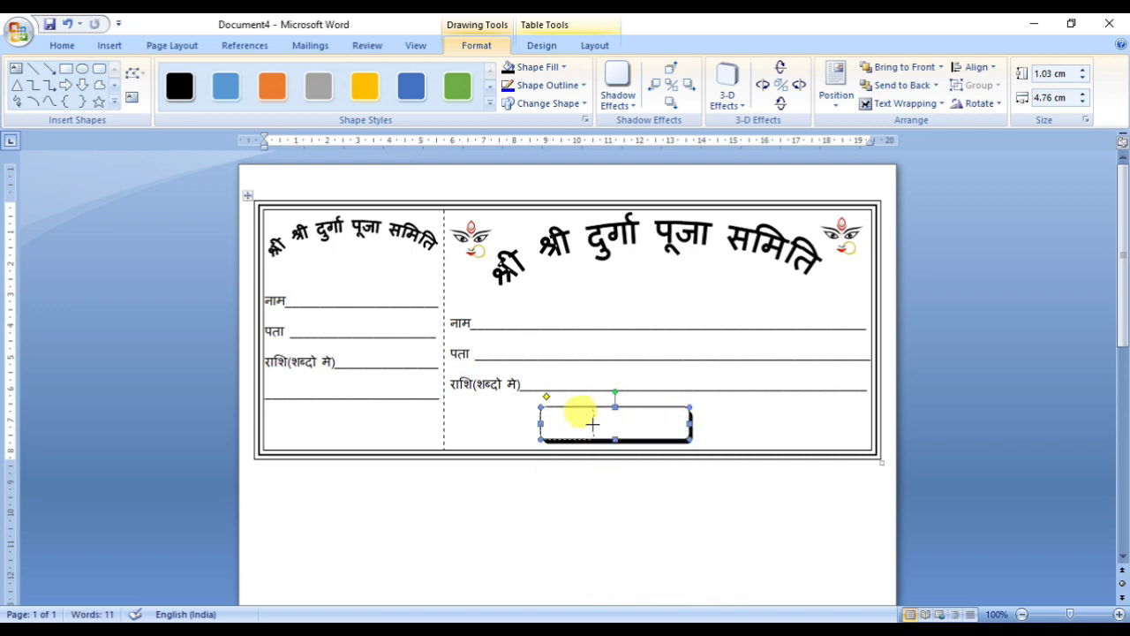
click(575, 504)
click(575, 419)
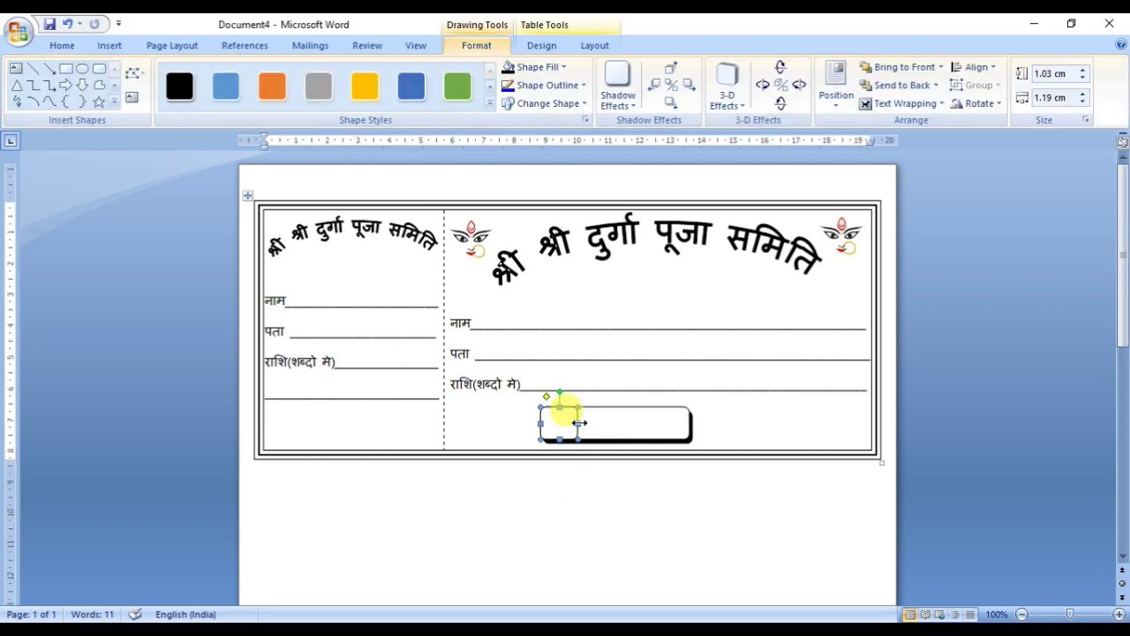
click(588, 482)
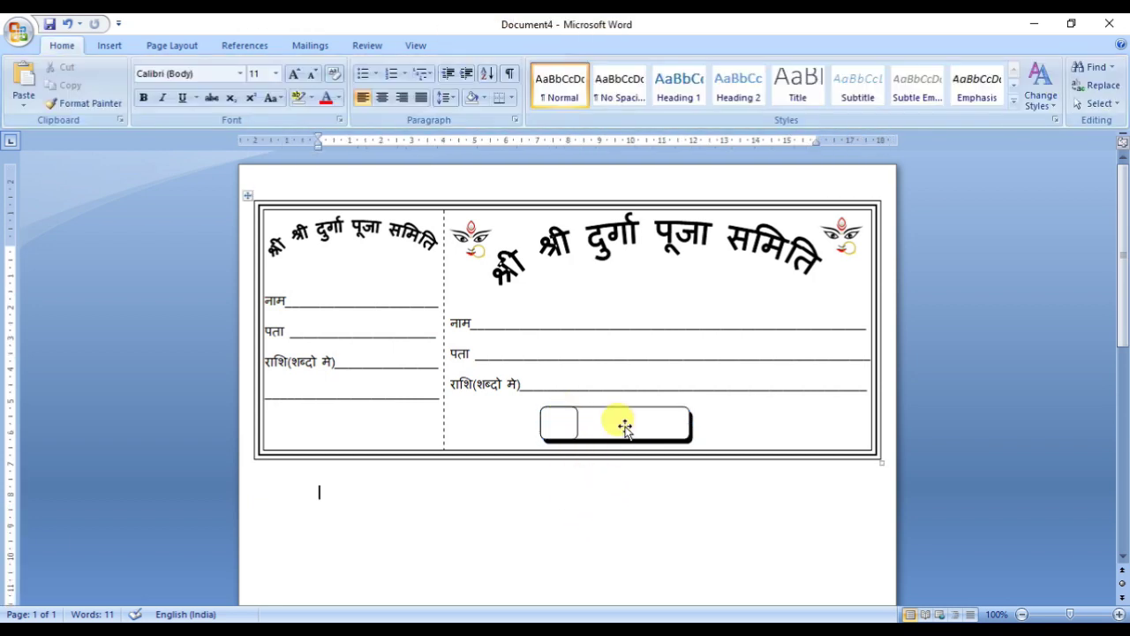
click(675, 435)
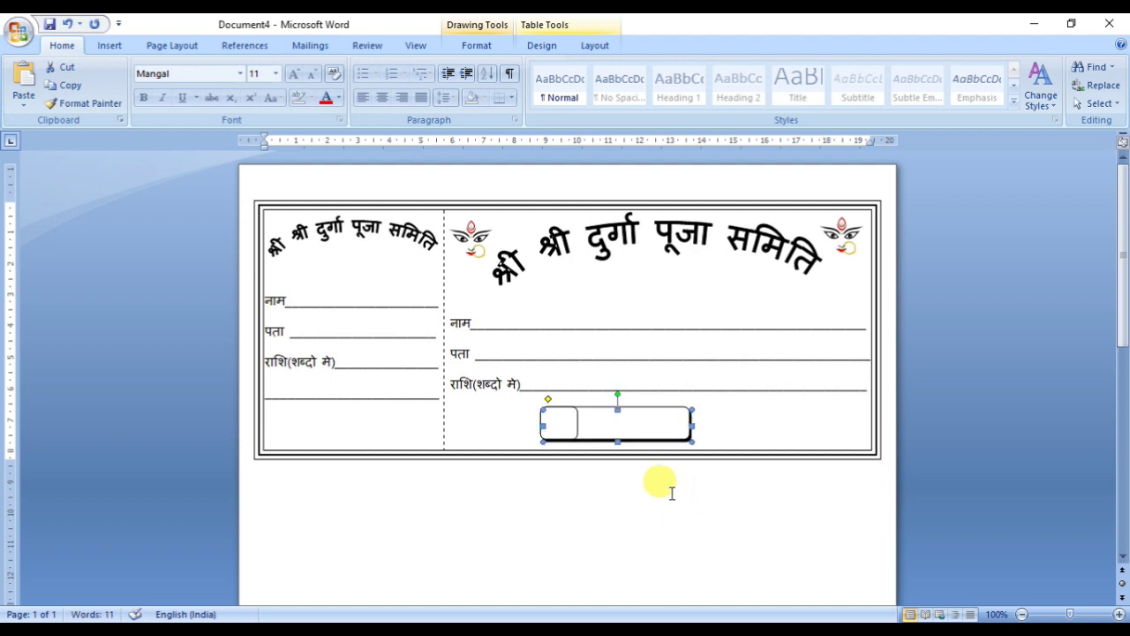
click(655, 500)
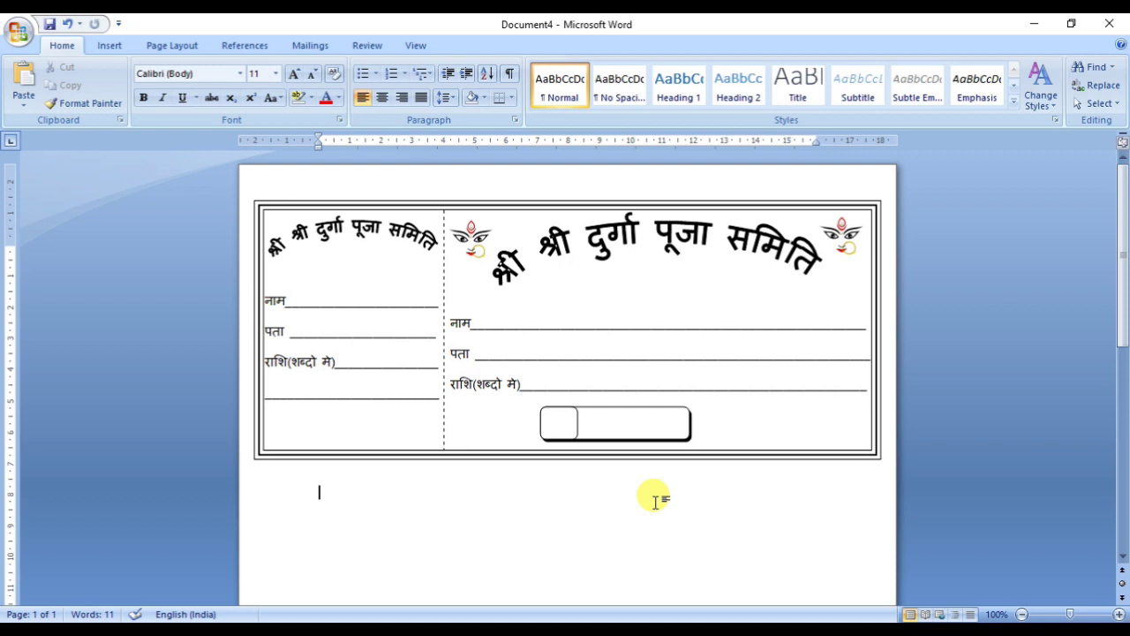
Step: Add the text रुपया inside the small square and widen it to fit
right_click(556, 424)
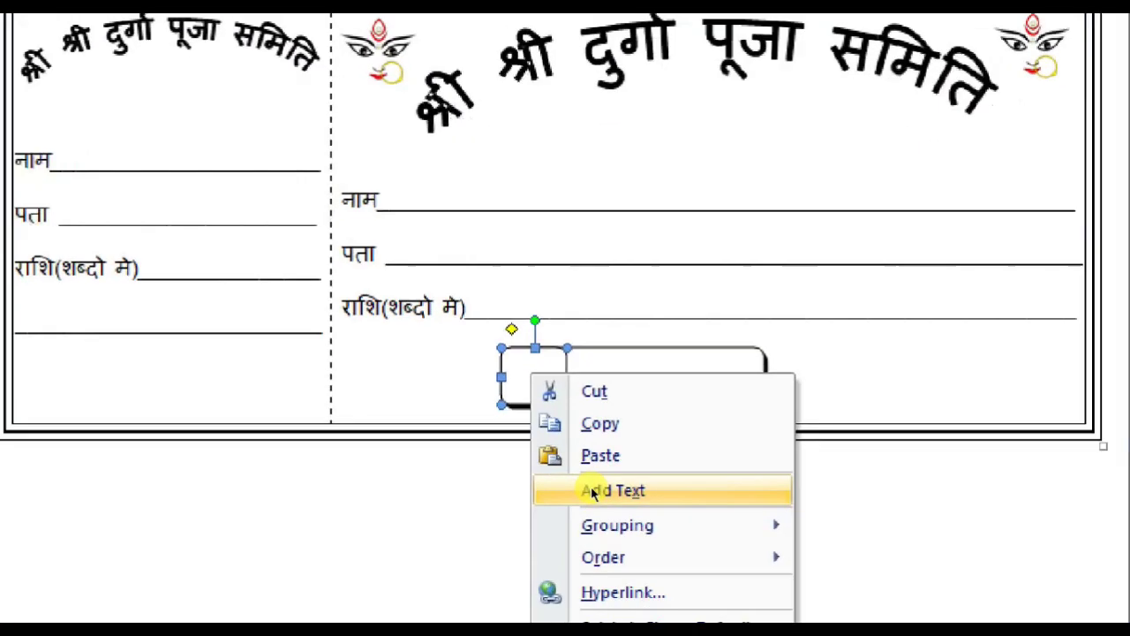
click(590, 491)
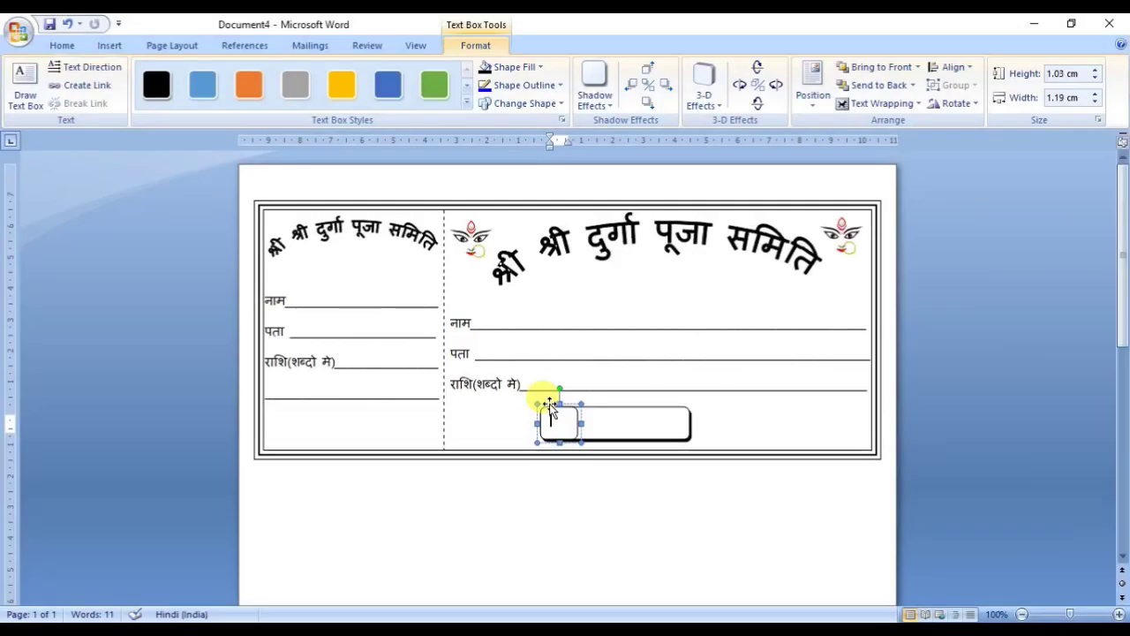
text(1)
text(k)
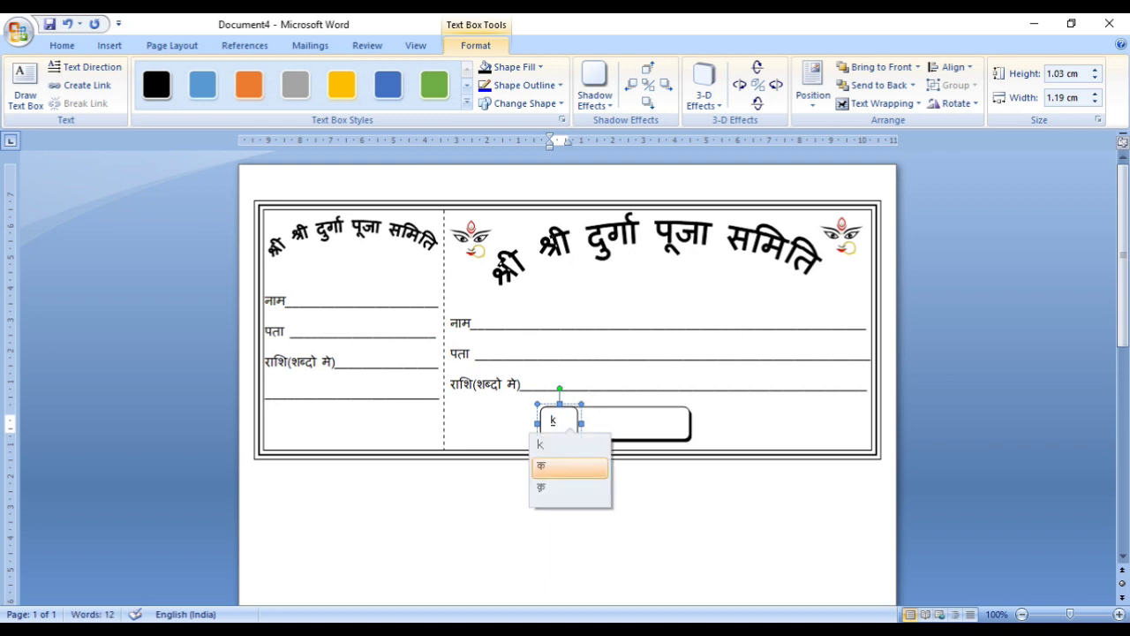
key(BackSpace)
text(rup)
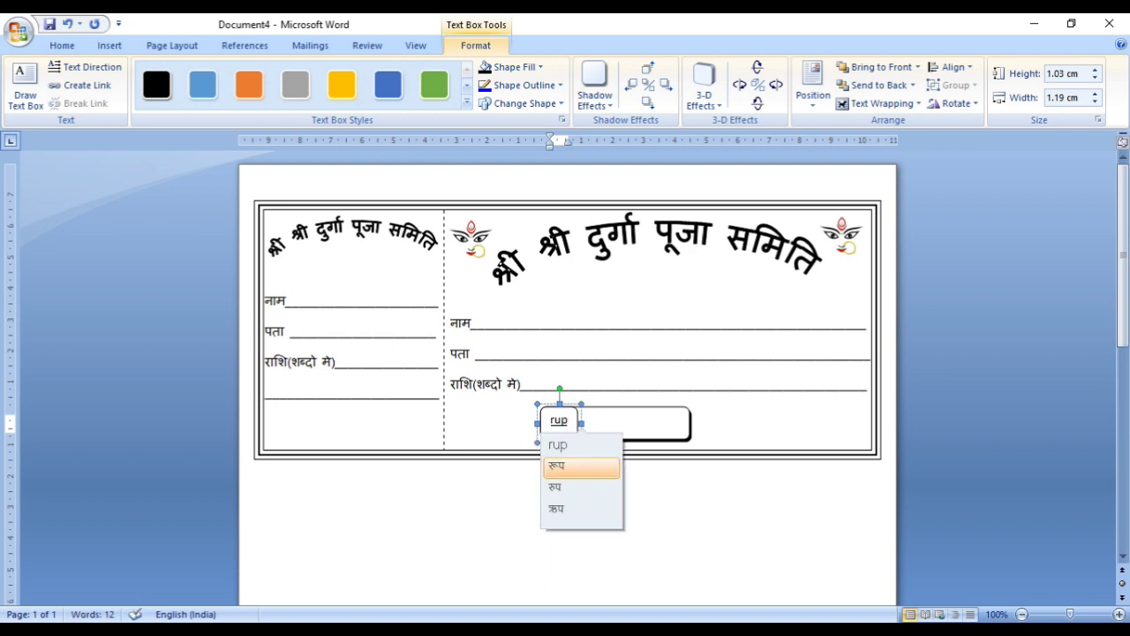
text(ya)
key(space)
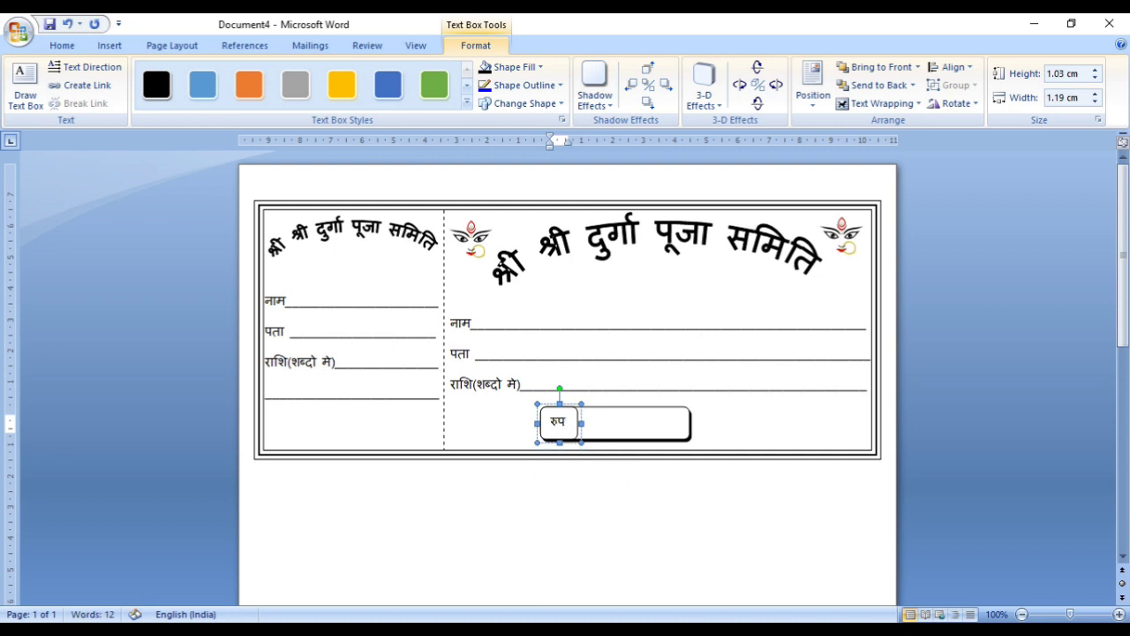
drag(583, 421, 582, 425)
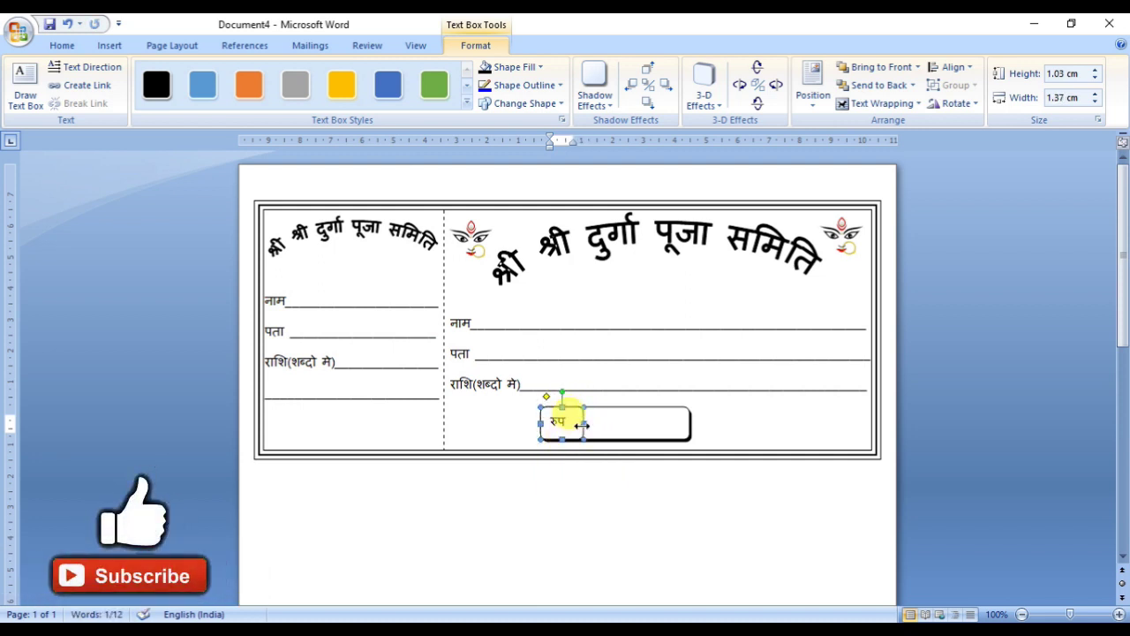
drag(590, 425, 517, 429)
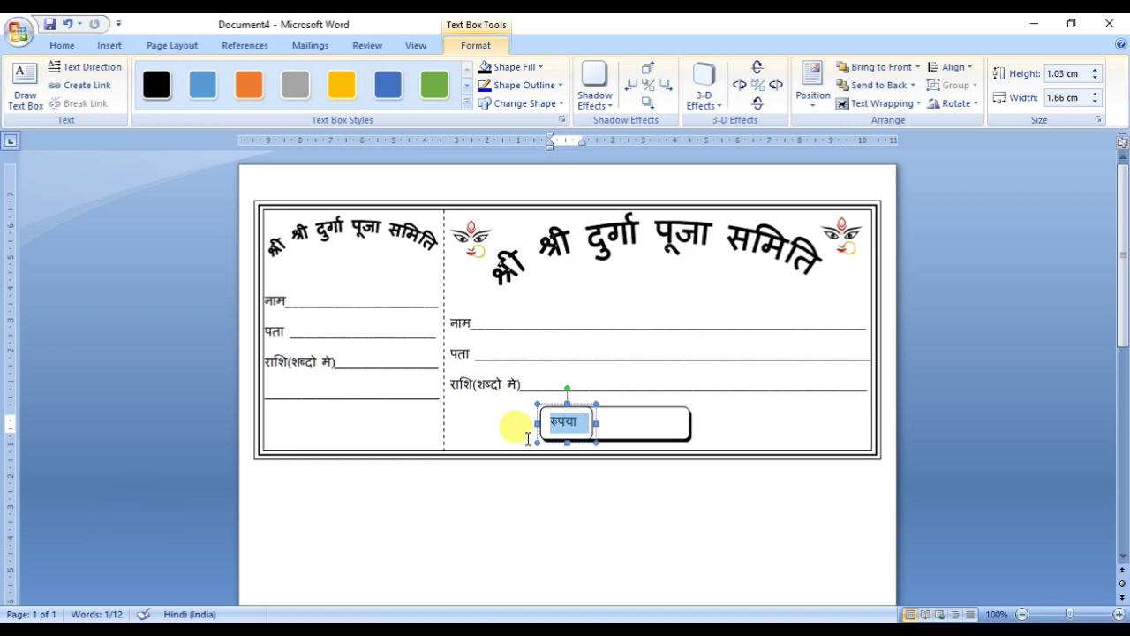
Step: Apply the Kruti Dev 010 font so it shows रु, enlarge it, and switch to Select Objects
click(62, 45)
click(190, 76)
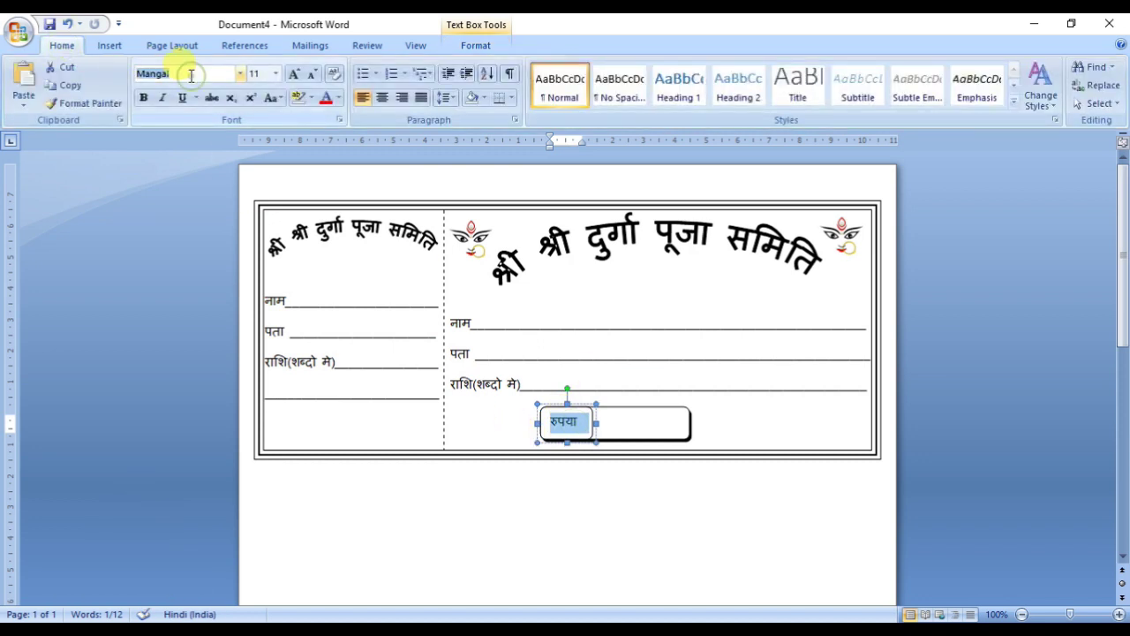
text(kru)
key(Return)
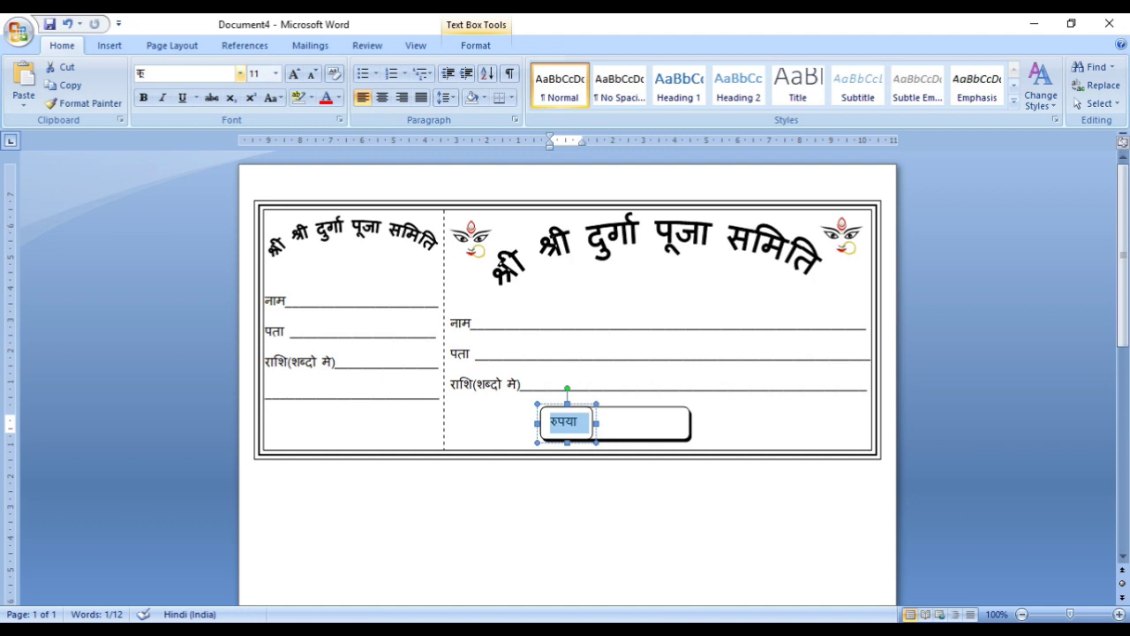
key(Return)
click(583, 369)
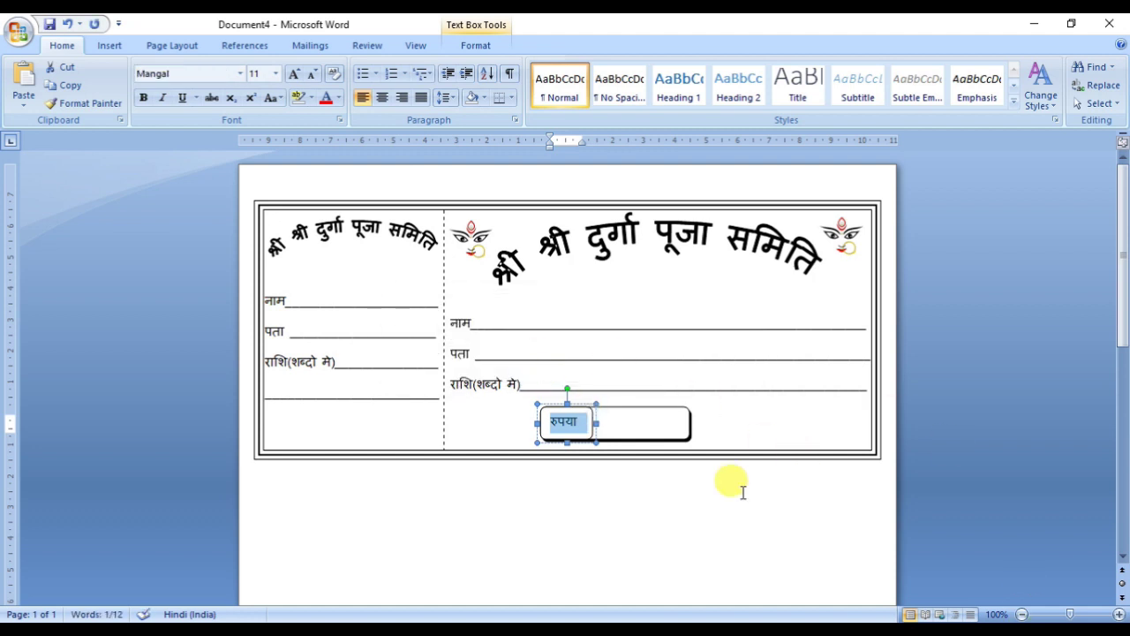
click(971, 393)
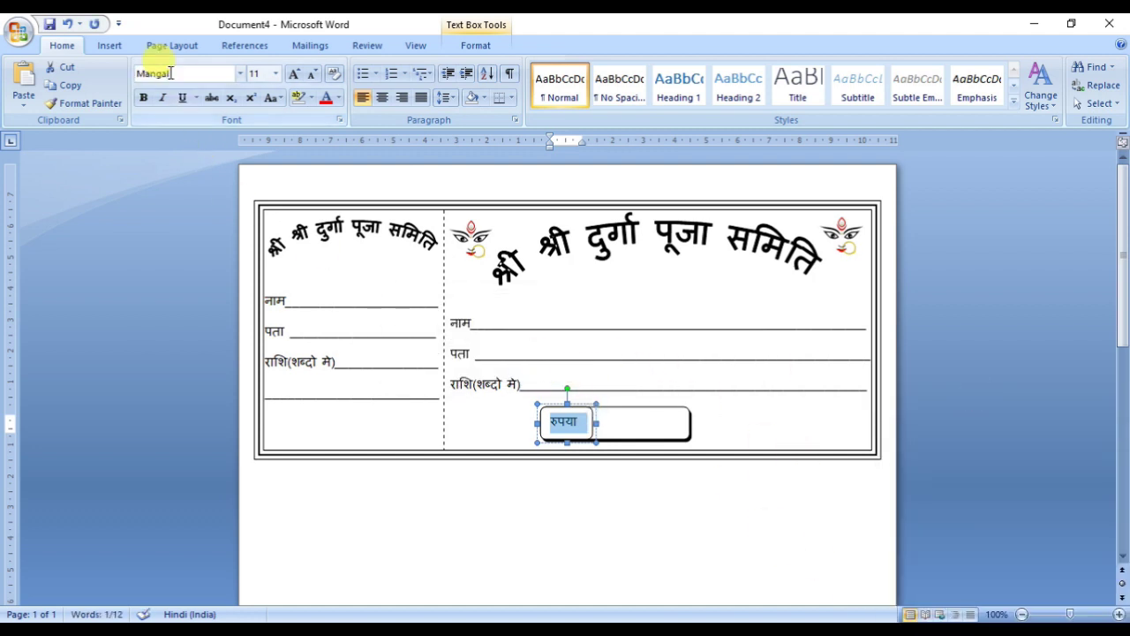
click(189, 73)
text(Kru)
key(Return)
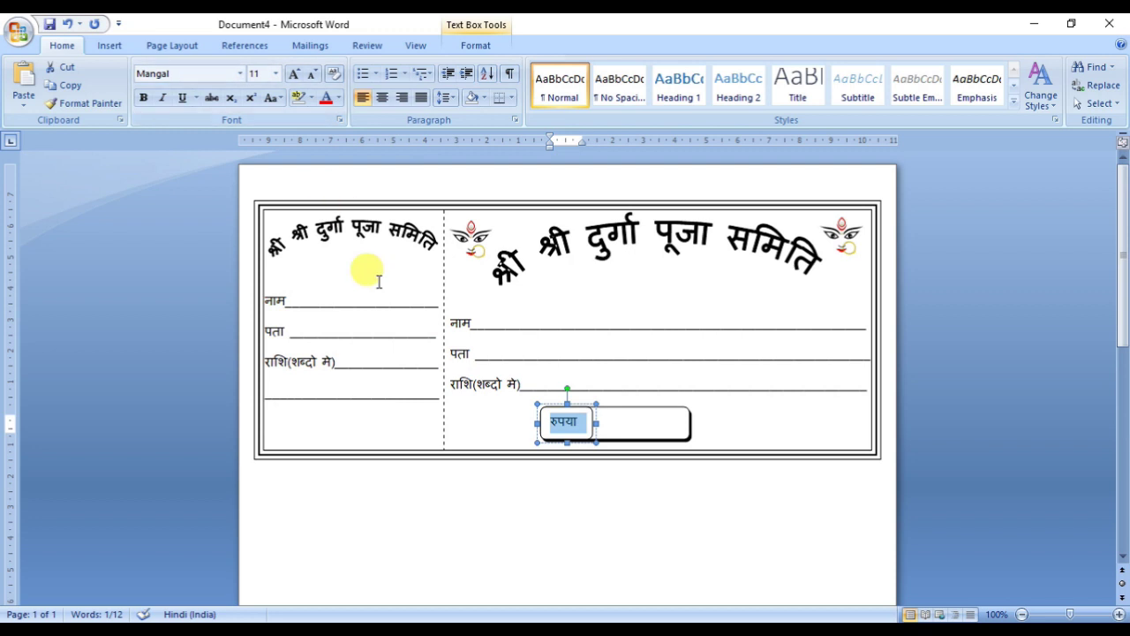
drag(549, 418, 453, 453)
click(297, 76)
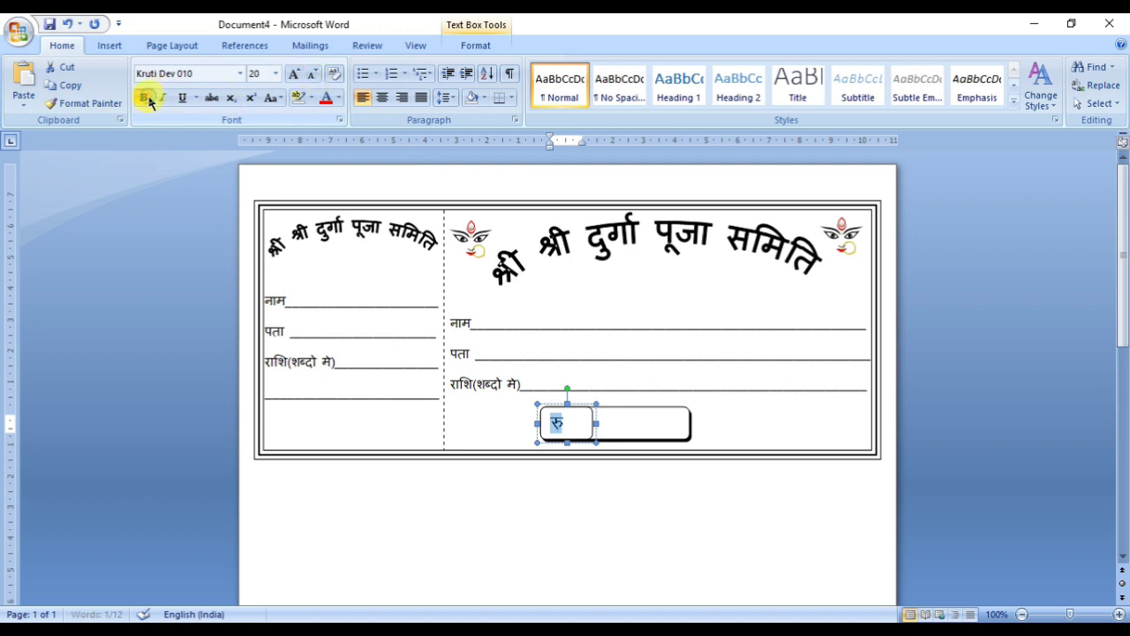
click(570, 519)
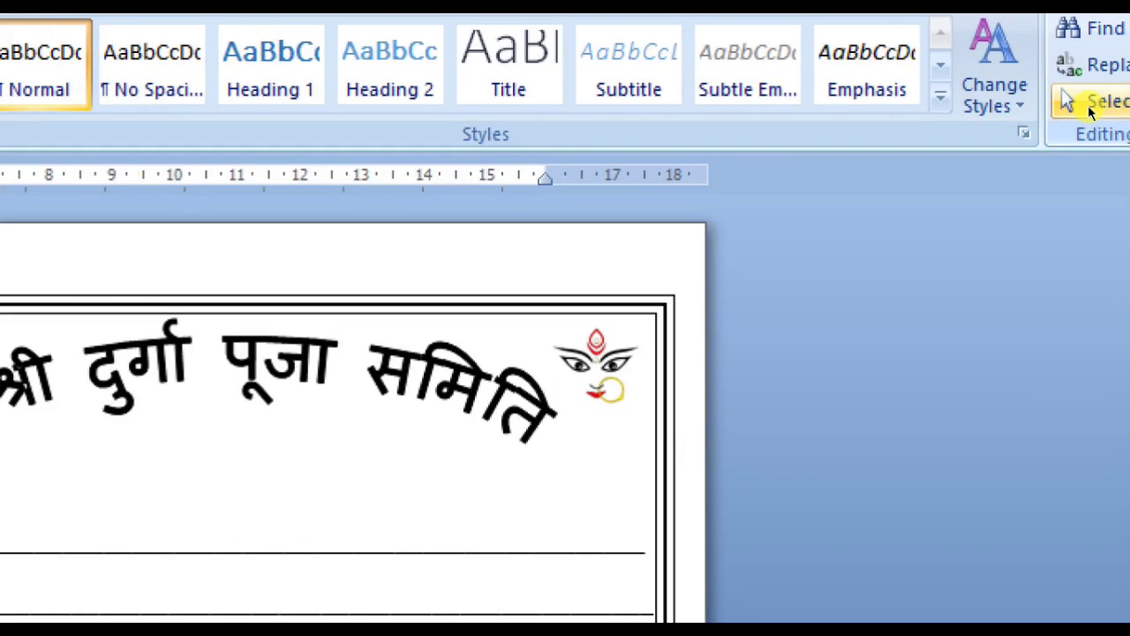
click(1093, 106)
click(1035, 191)
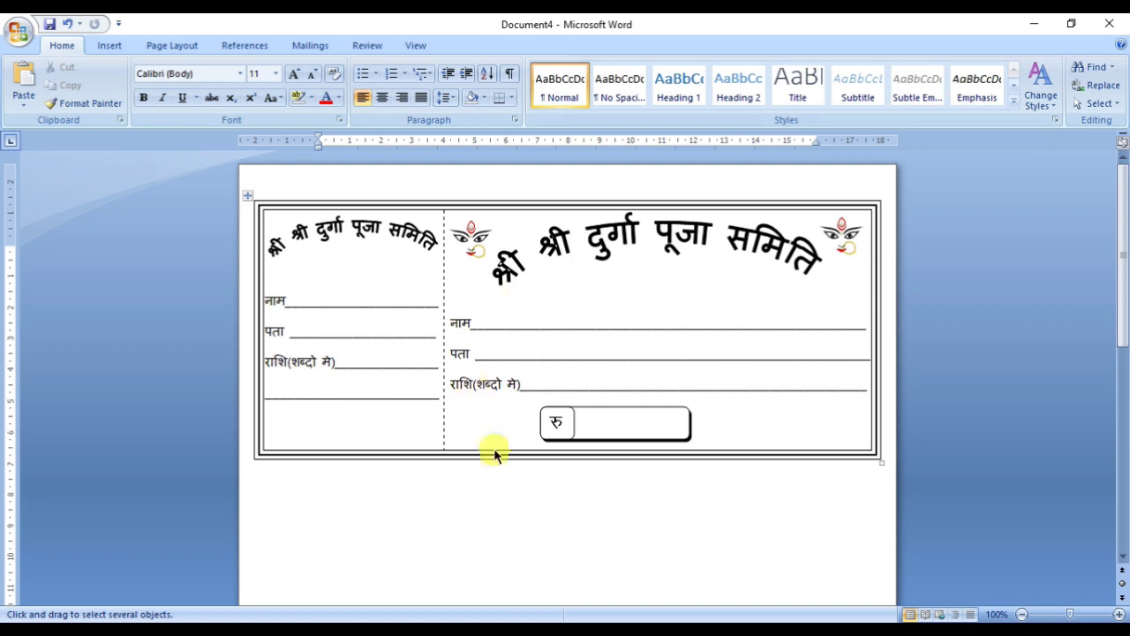
Step: Group the रु square with the shadowed amount box and centre the group under the amount line
drag(505, 473, 711, 391)
right_click(614, 417)
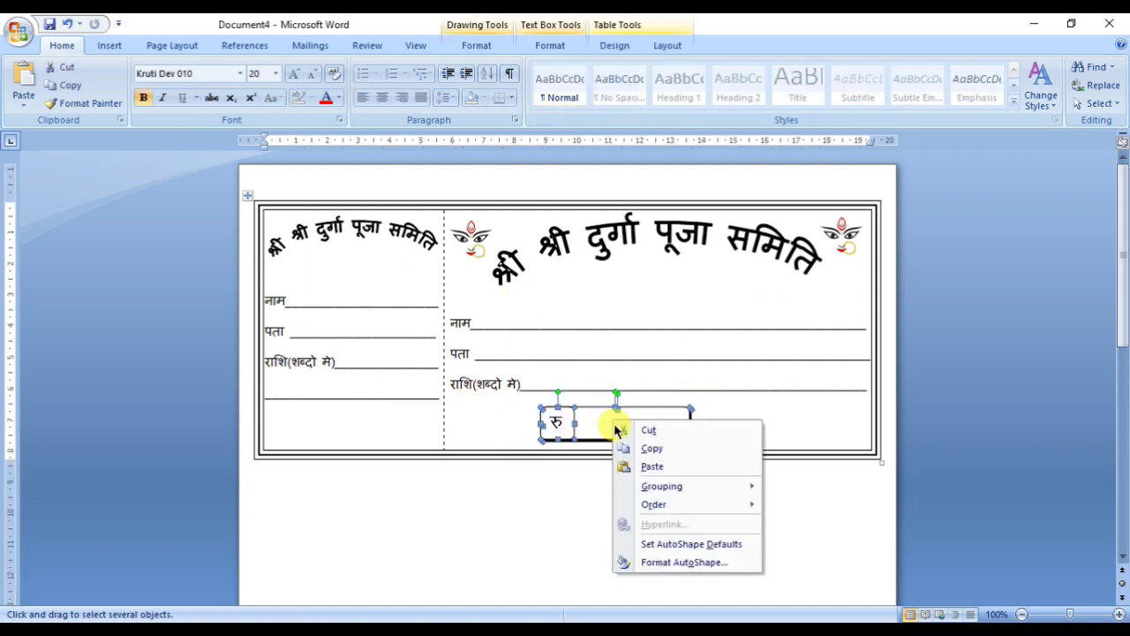
mouse_move(681, 486)
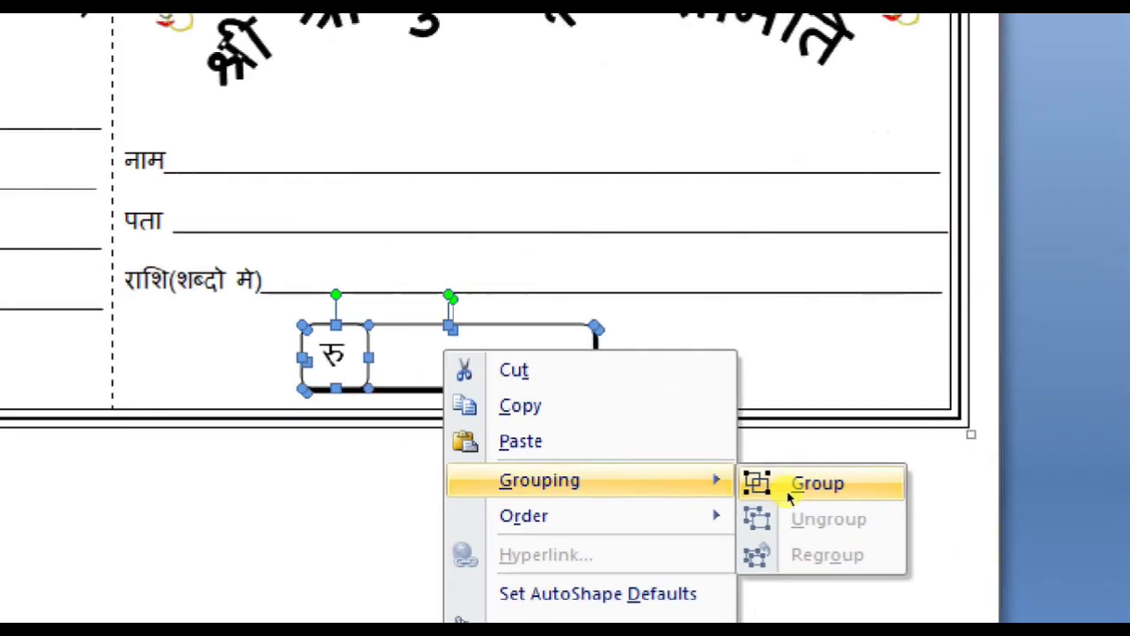
click(790, 497)
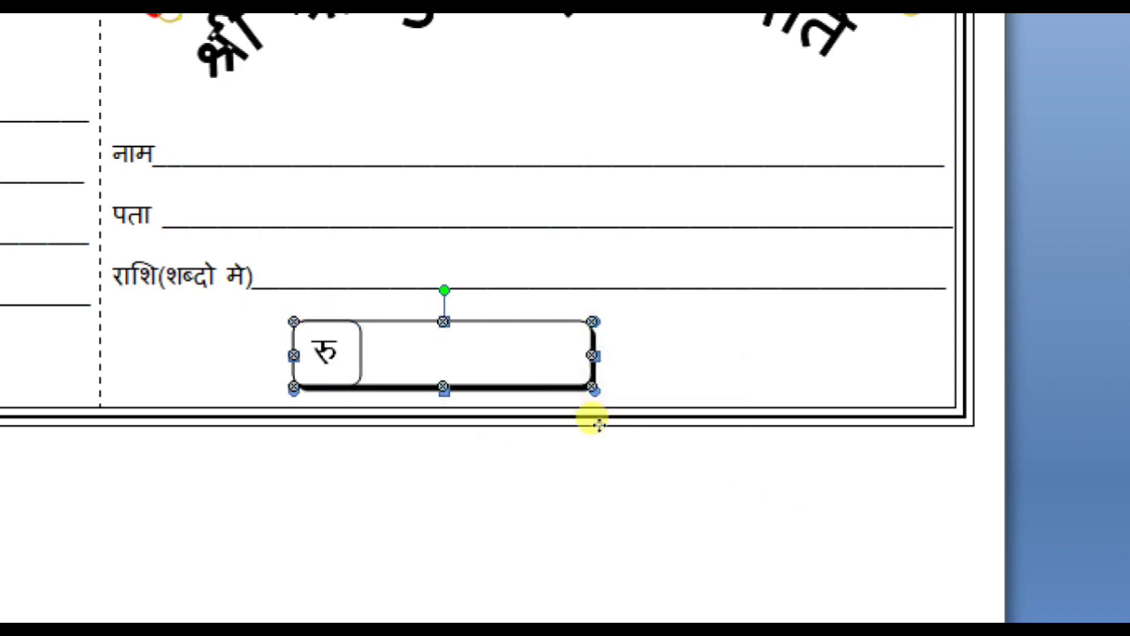
key(ctrl+r)
click(712, 494)
drag(727, 362, 668, 419)
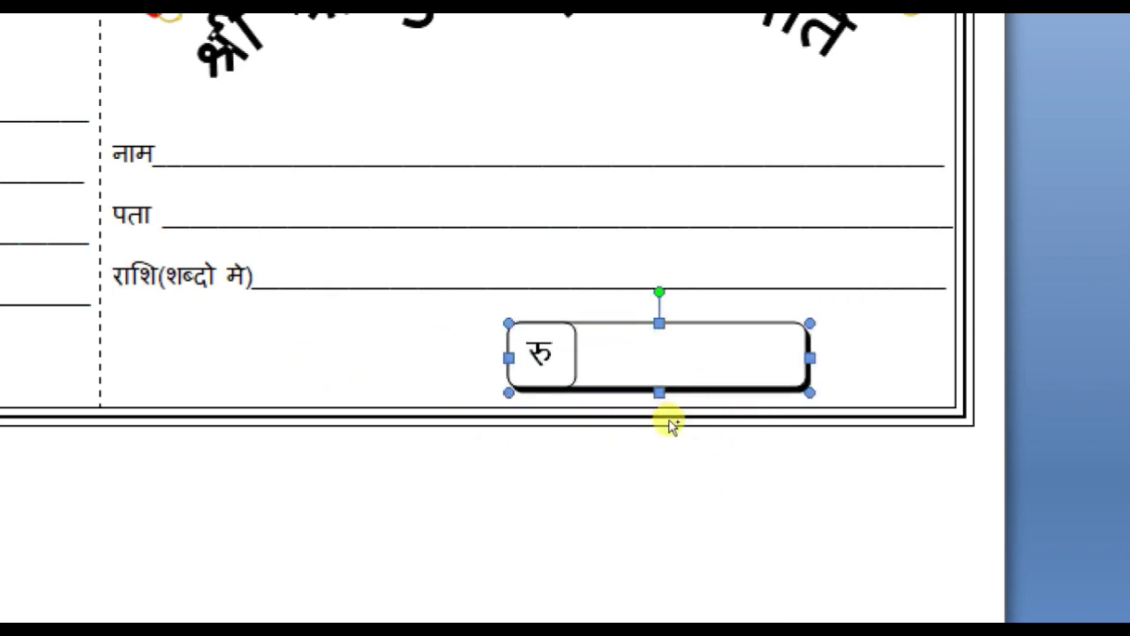
key(ctrl+r)
key(ctrl+e)
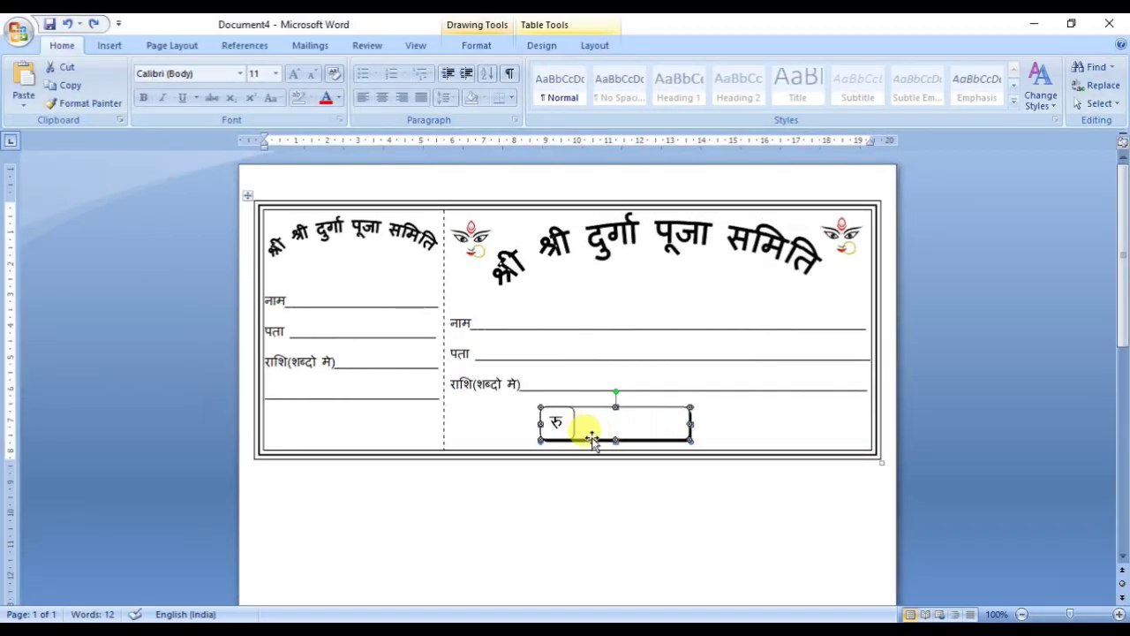
Step: Copy the grouped rupee box into the left counterfoil cell
right_click(599, 426)
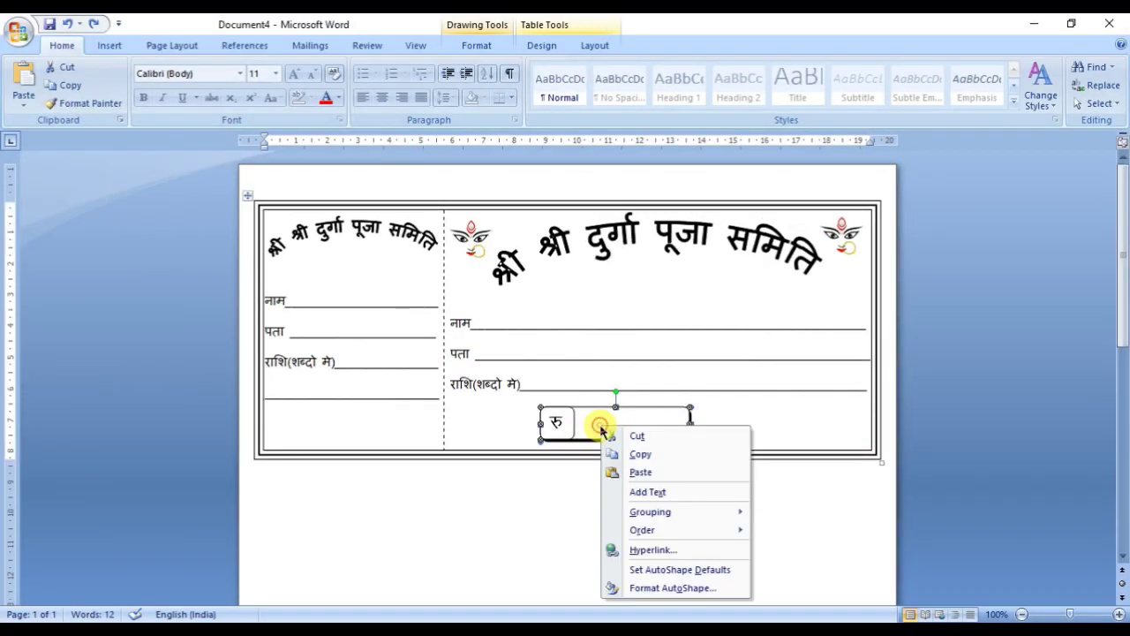
click(637, 454)
right_click(380, 419)
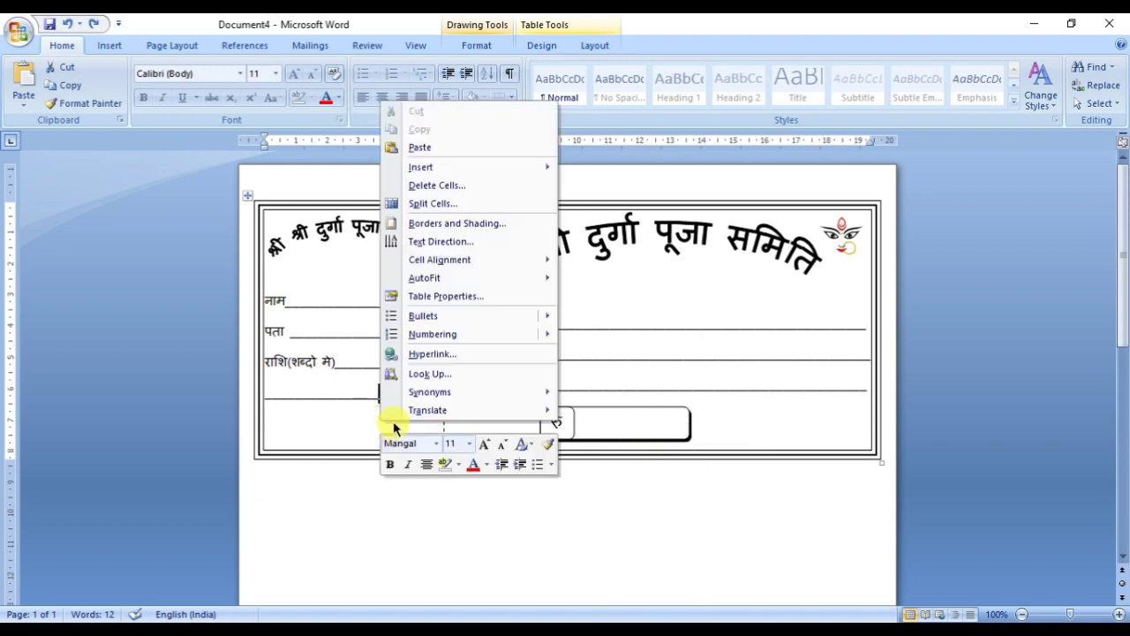
click(419, 150)
drag(595, 439, 321, 422)
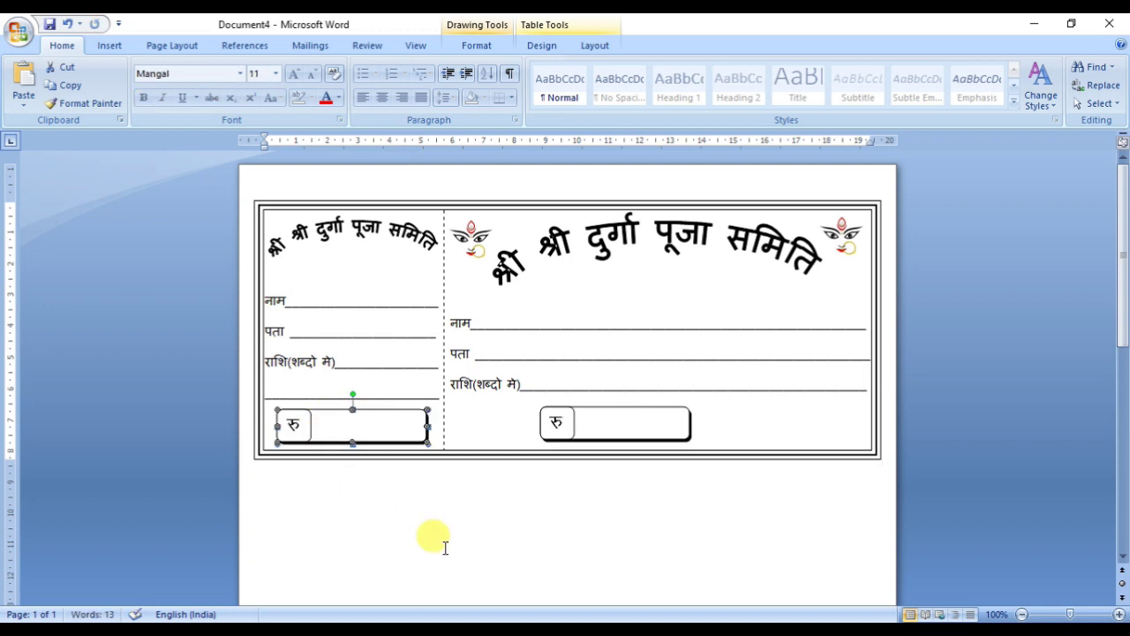
key(Right)
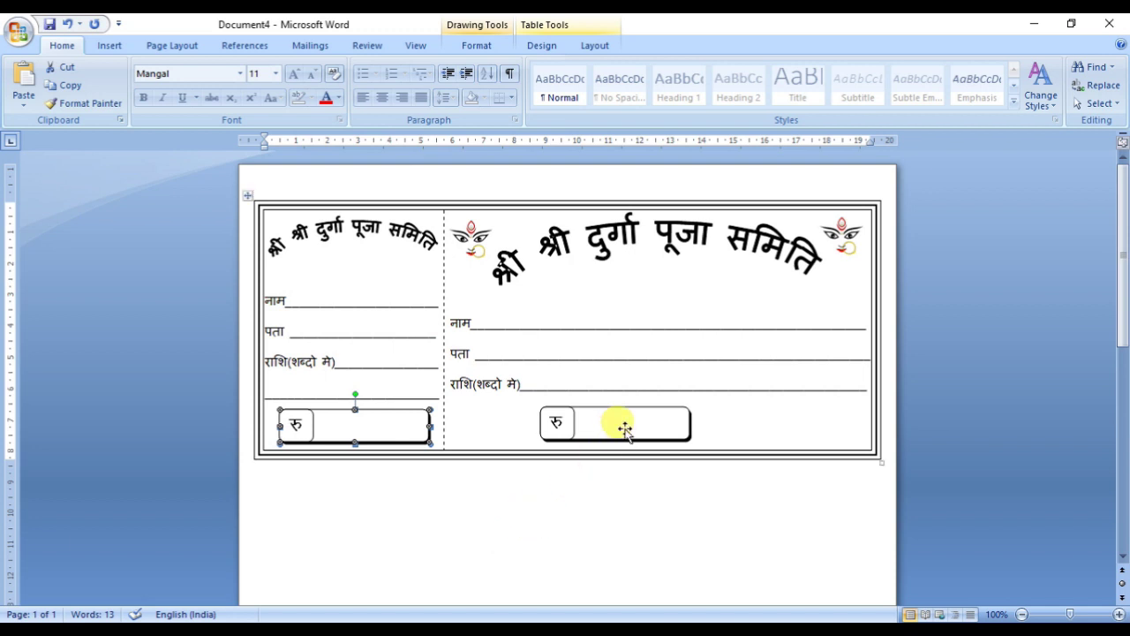
Step: Nudge the right-hand rupee box slightly into its final spot under the amount line
click(627, 414)
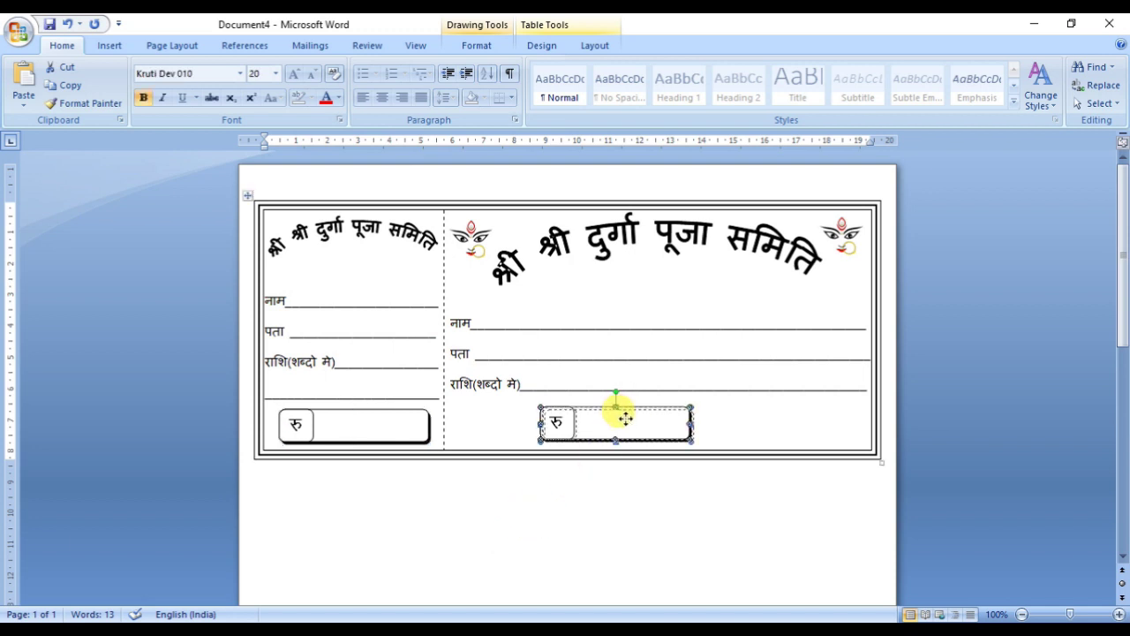
drag(625, 418, 635, 428)
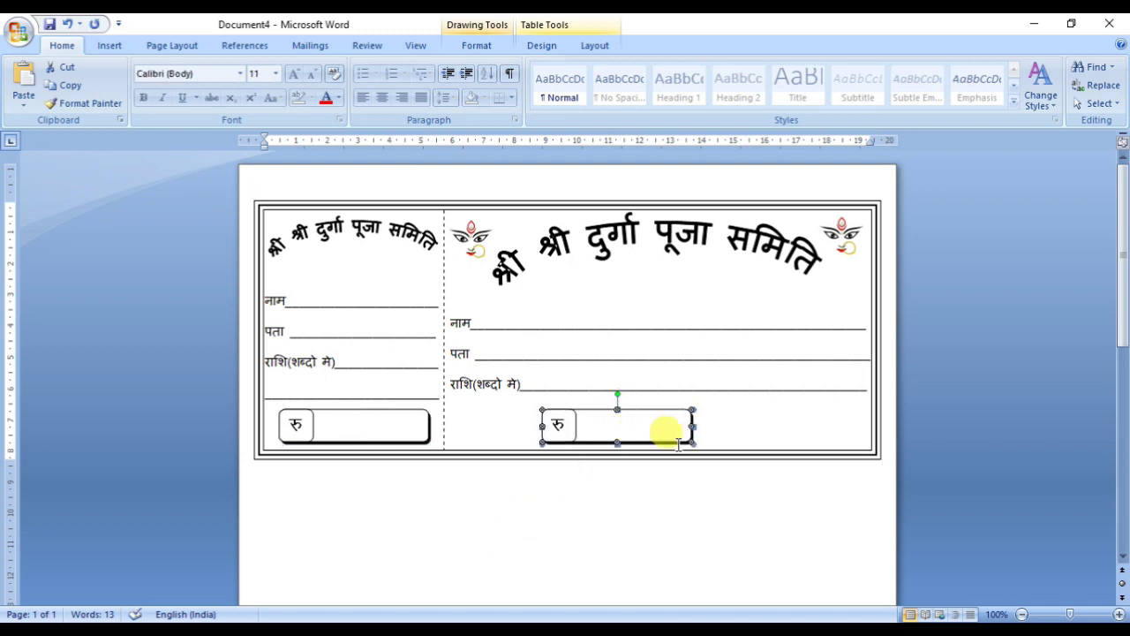
click(744, 486)
click(768, 427)
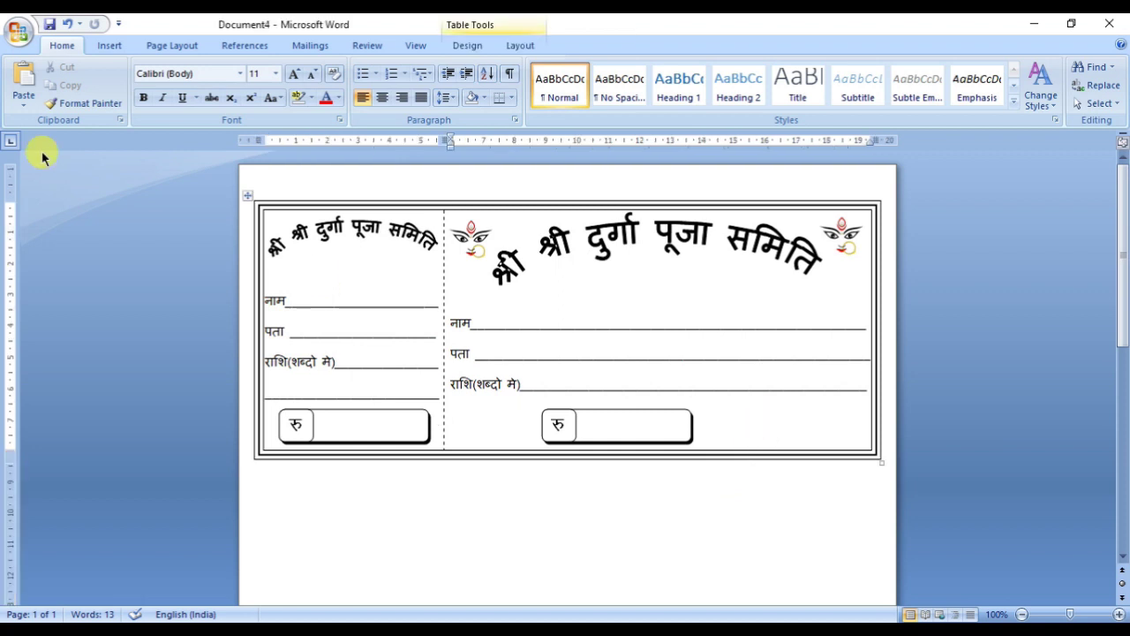
Step: Draw a small rectangle at the bottom-right and type हस्ताक्षर in it
click(111, 45)
click(249, 85)
click(253, 136)
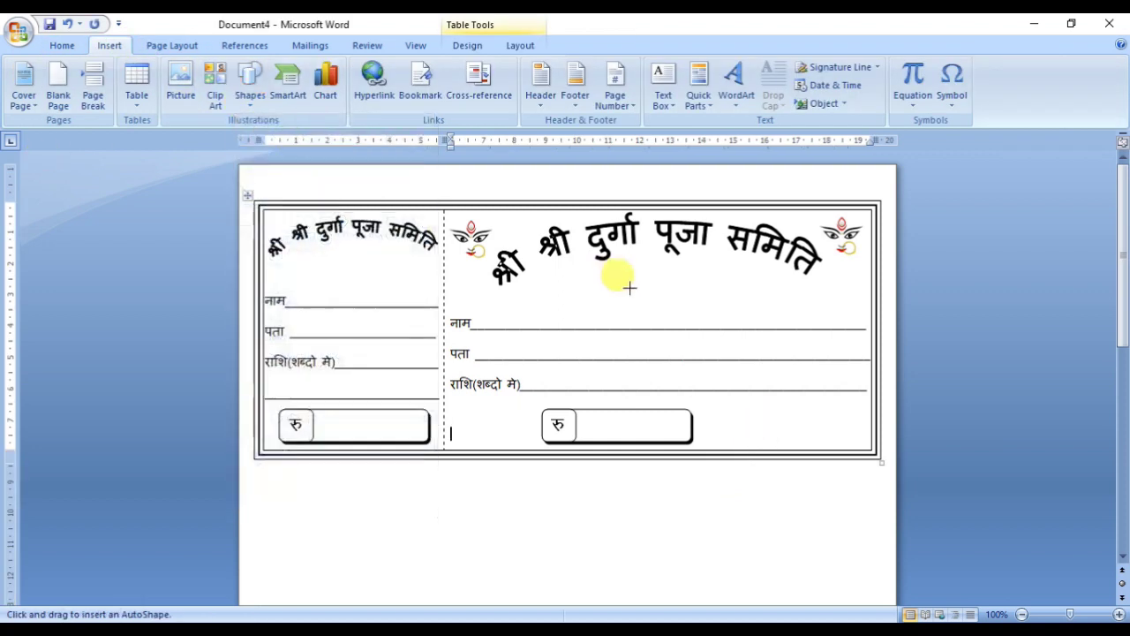
drag(763, 414, 865, 444)
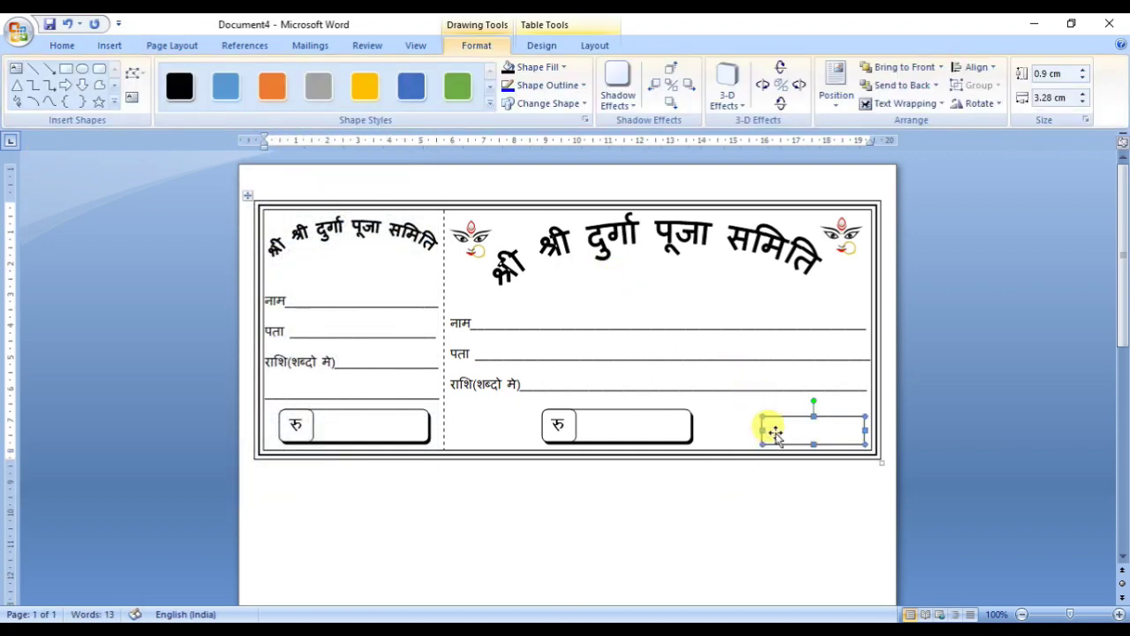
right_click(776, 435)
click(799, 497)
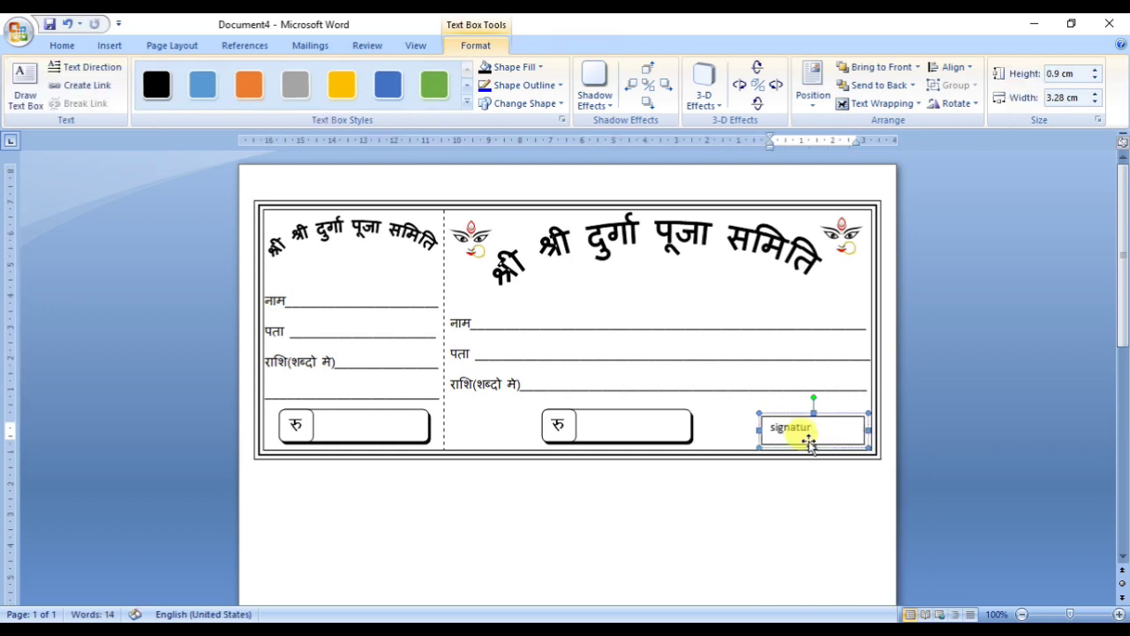
key(super+space)
text(hastachar)
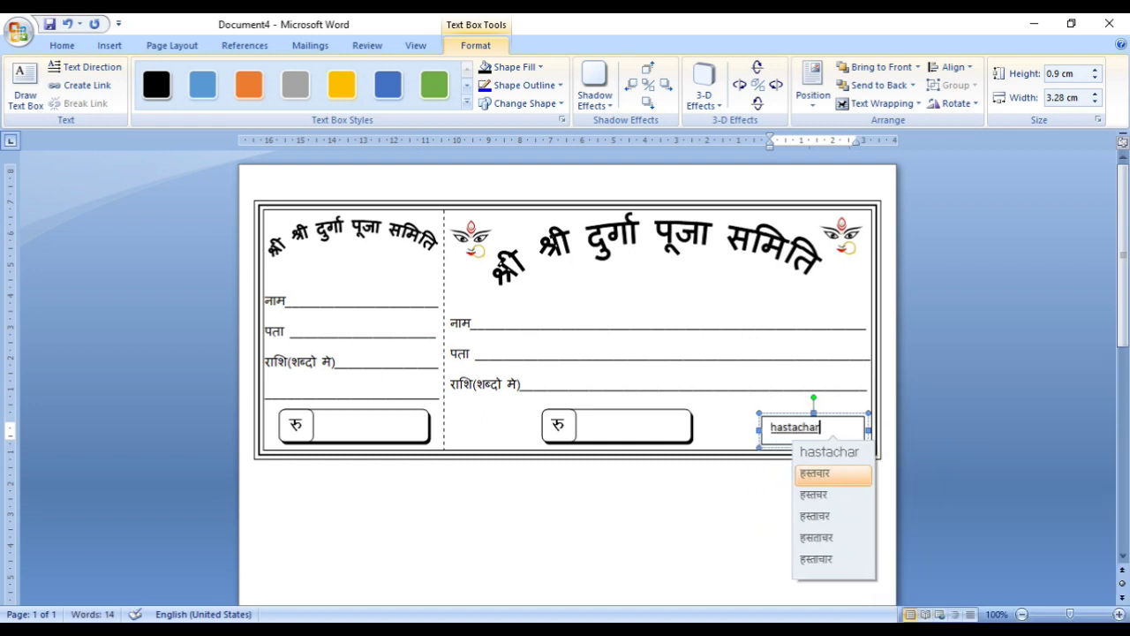
key(BackSpace)
key(BackSpace)
text(har)
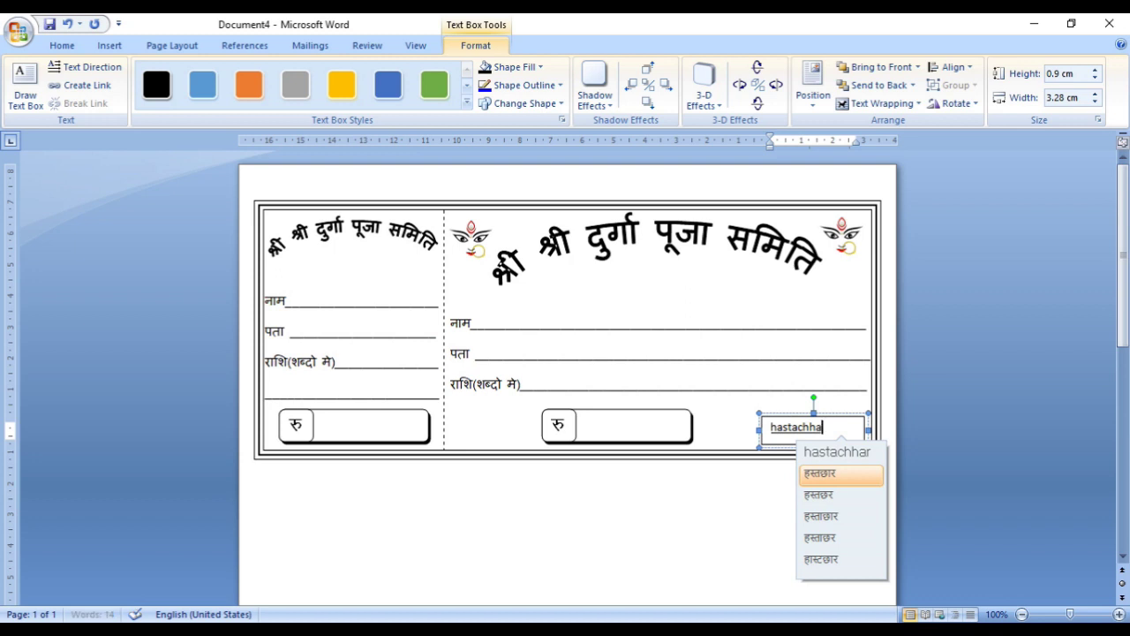
key(BackSpace)
key(BackSpace)
key(BackSpace)
key(BackSpace)
key(BackSpace)
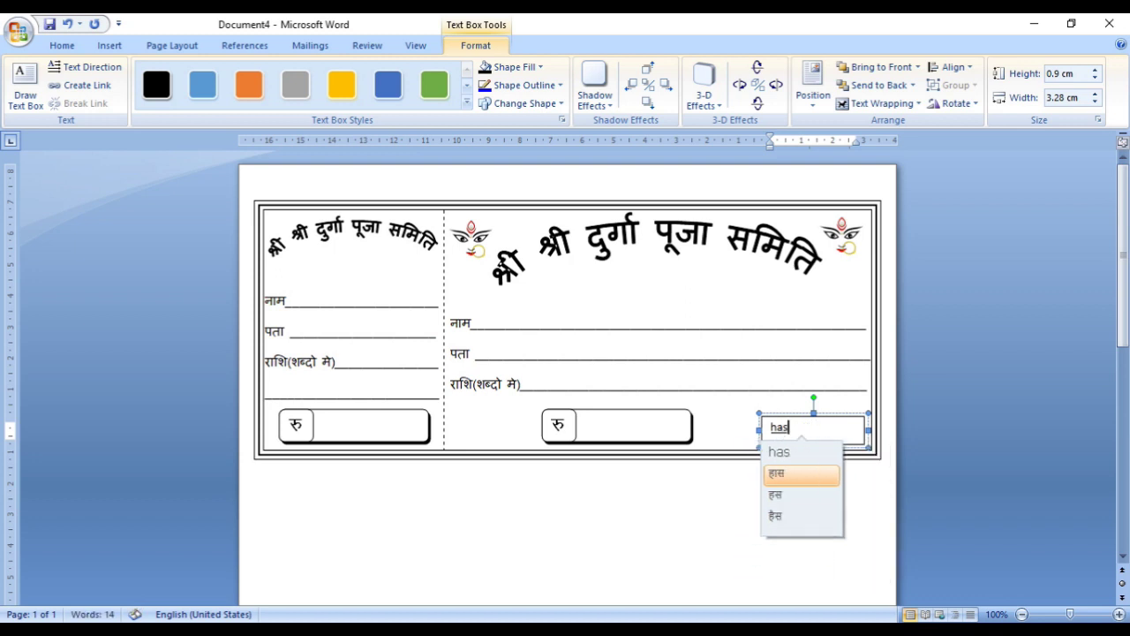
text(ta)
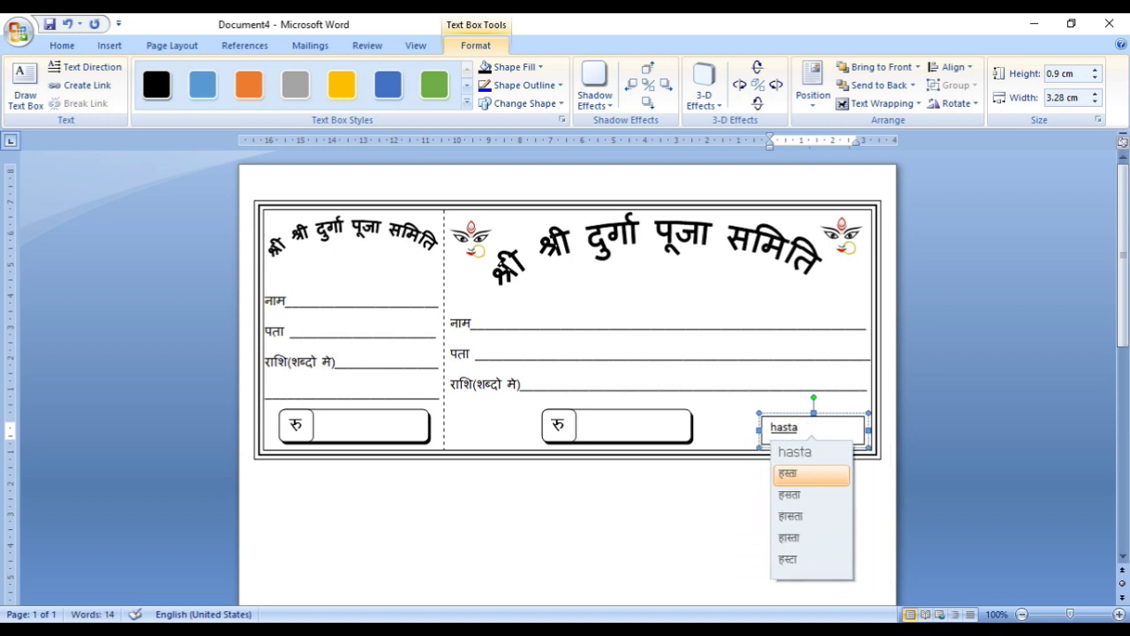
text(xar)
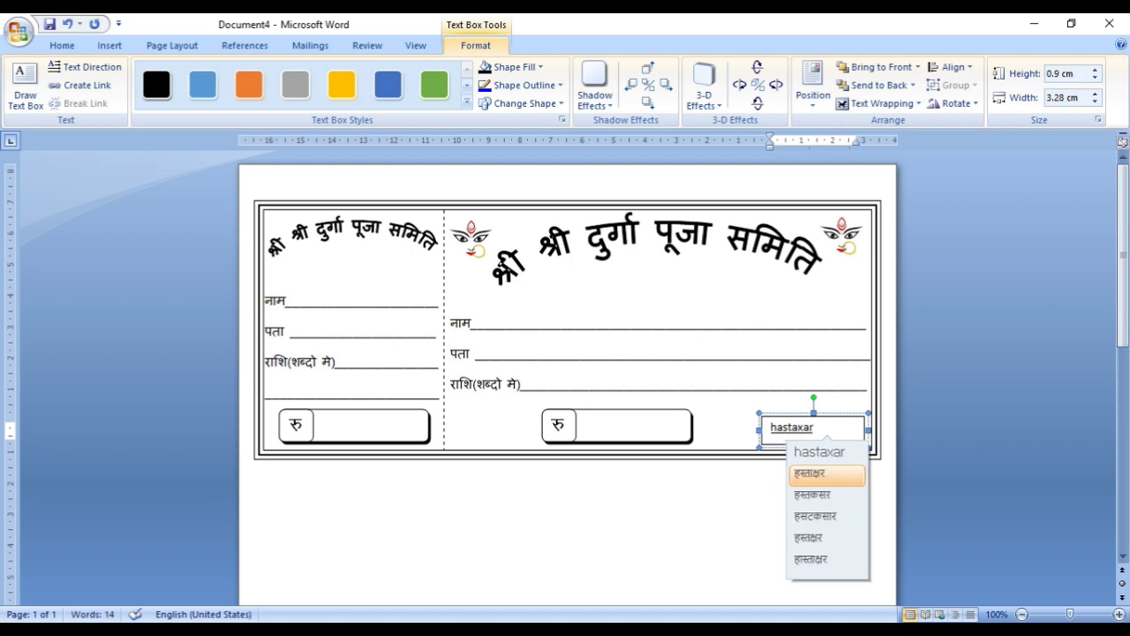
key(space)
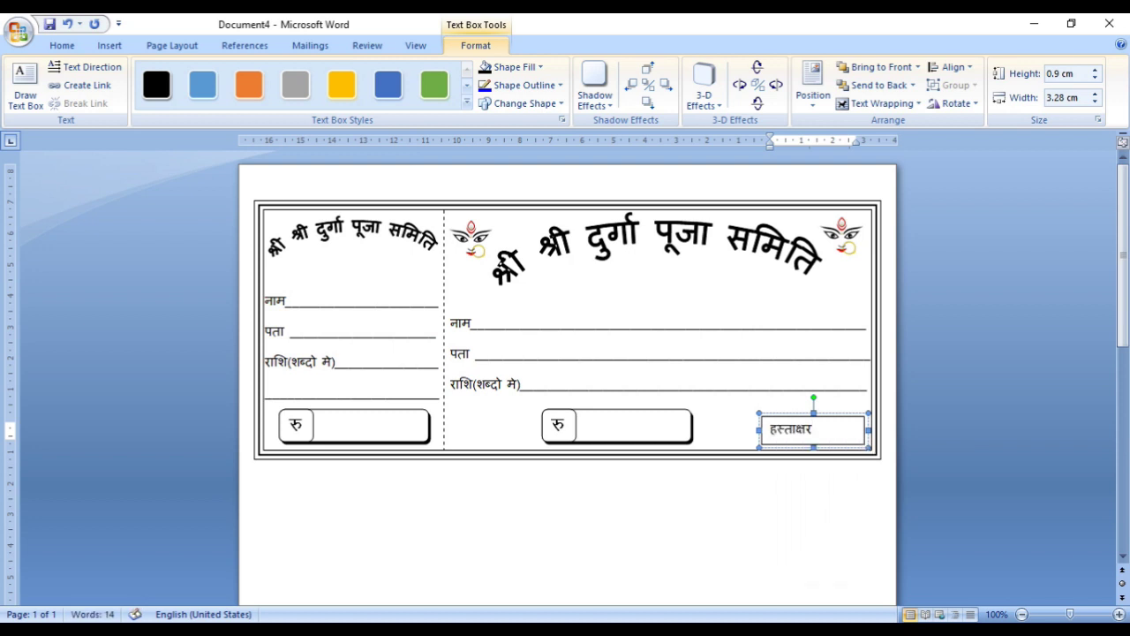
Step: Make हस्ताक्षर bold at size 14 and fit the box around it
drag(871, 433, 831, 430)
double_click(791, 430)
click(801, 410)
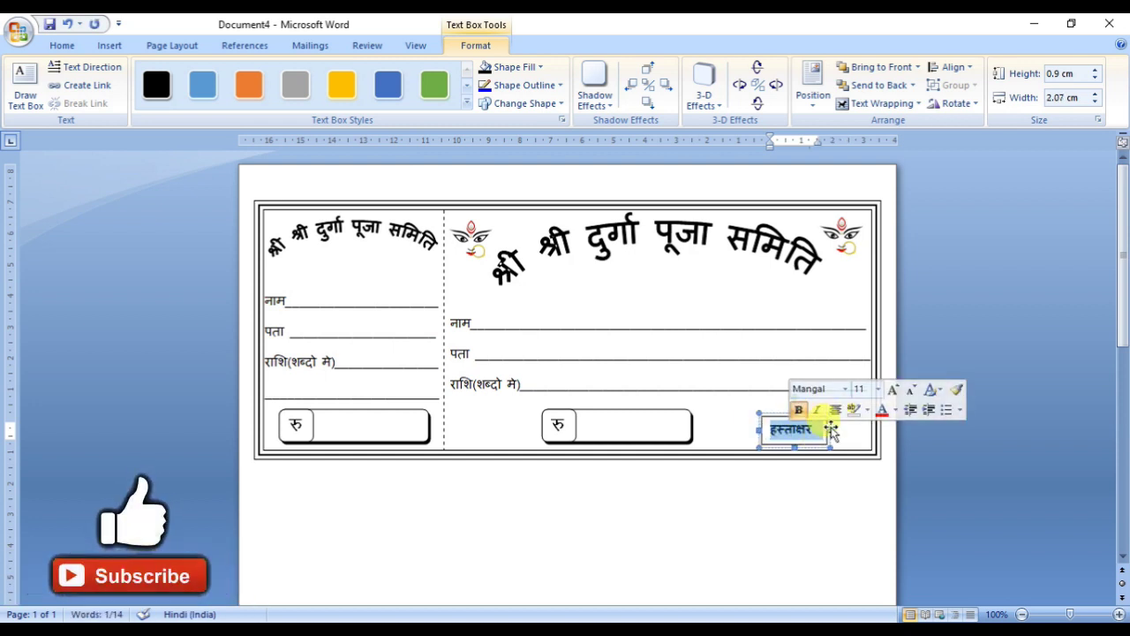
click(893, 390)
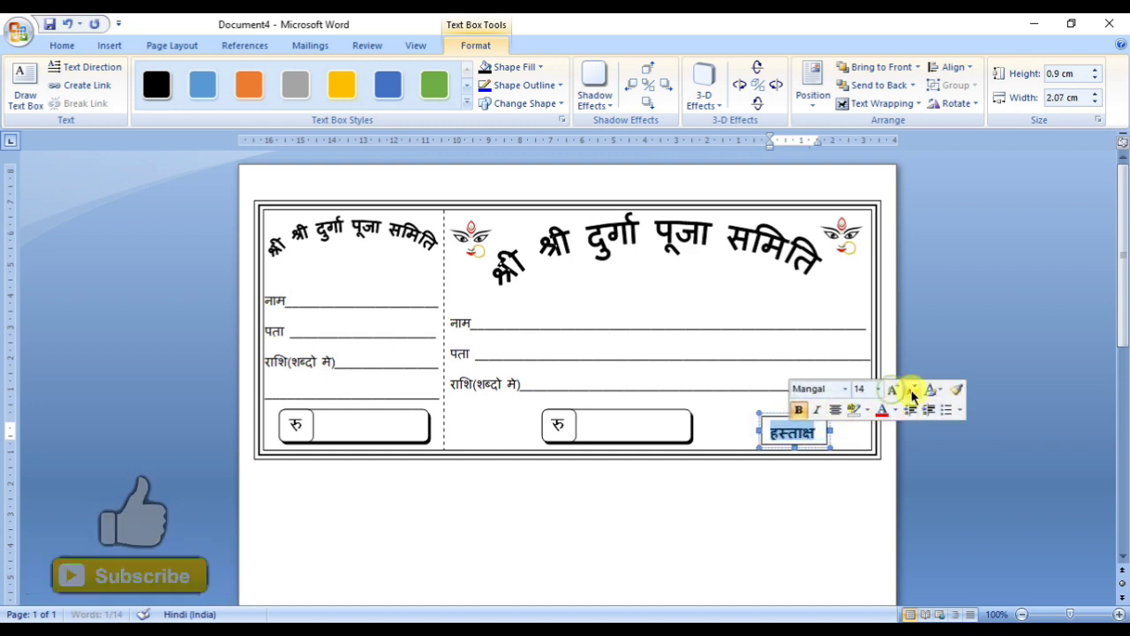
mouse_move(830, 447)
mouse_down()
mouse_move(846, 451)
mouse_move(825, 441)
mouse_up()
Step: Remove the signature box's fill and border and move it to the bottom-right corner
click(539, 67)
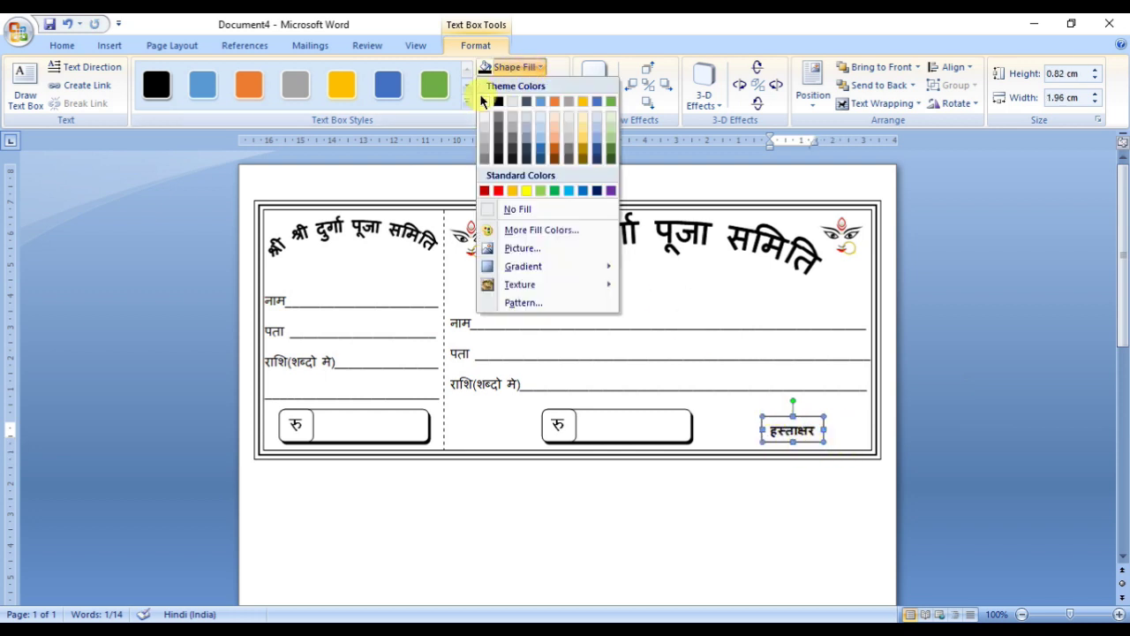
click(514, 213)
click(807, 462)
click(782, 423)
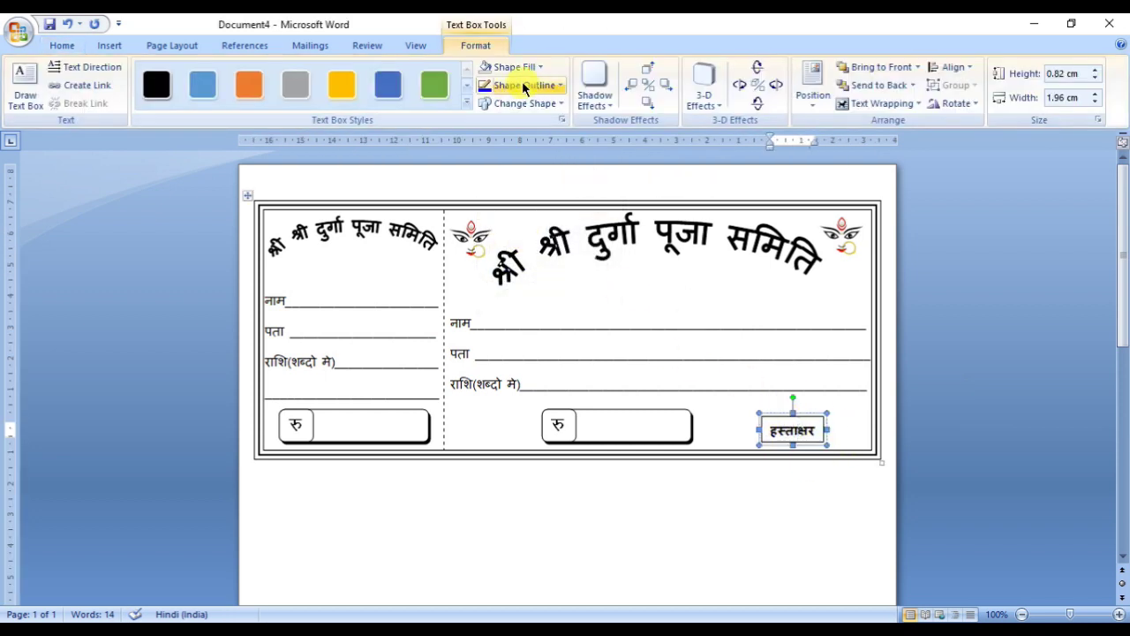
click(524, 71)
click(484, 104)
click(524, 84)
click(515, 227)
double_click(792, 430)
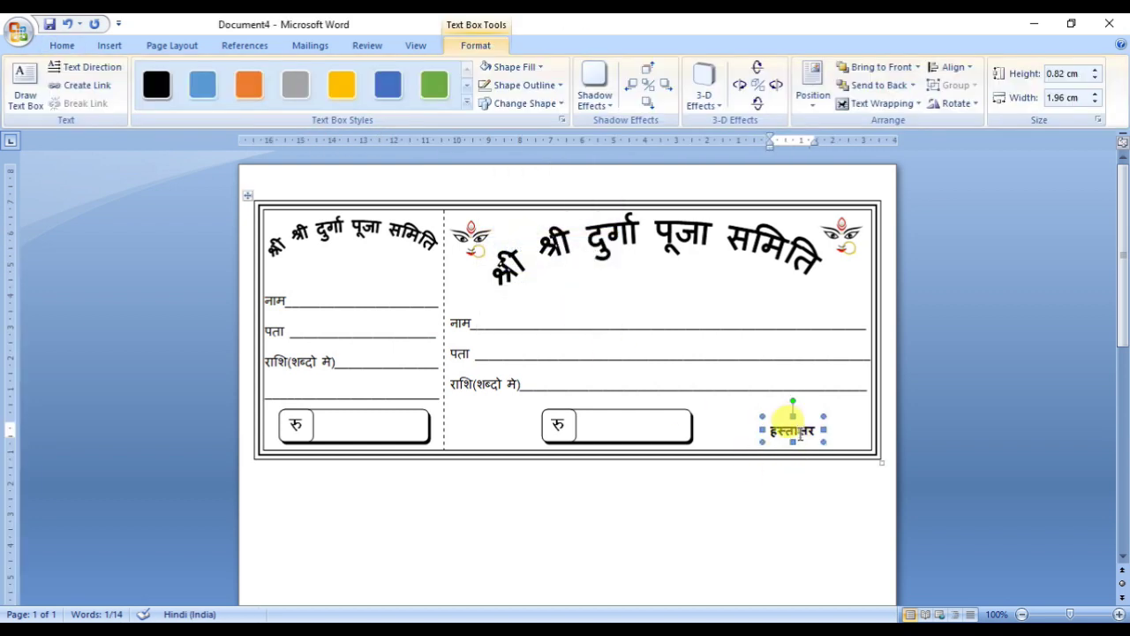
drag(833, 442, 835, 447)
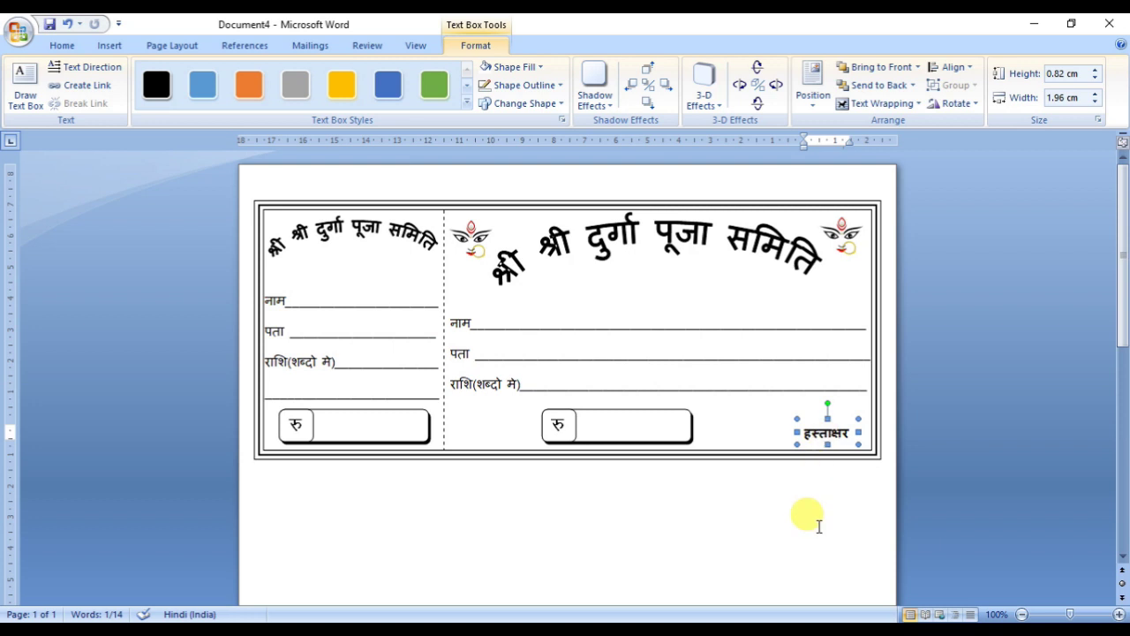
click(785, 497)
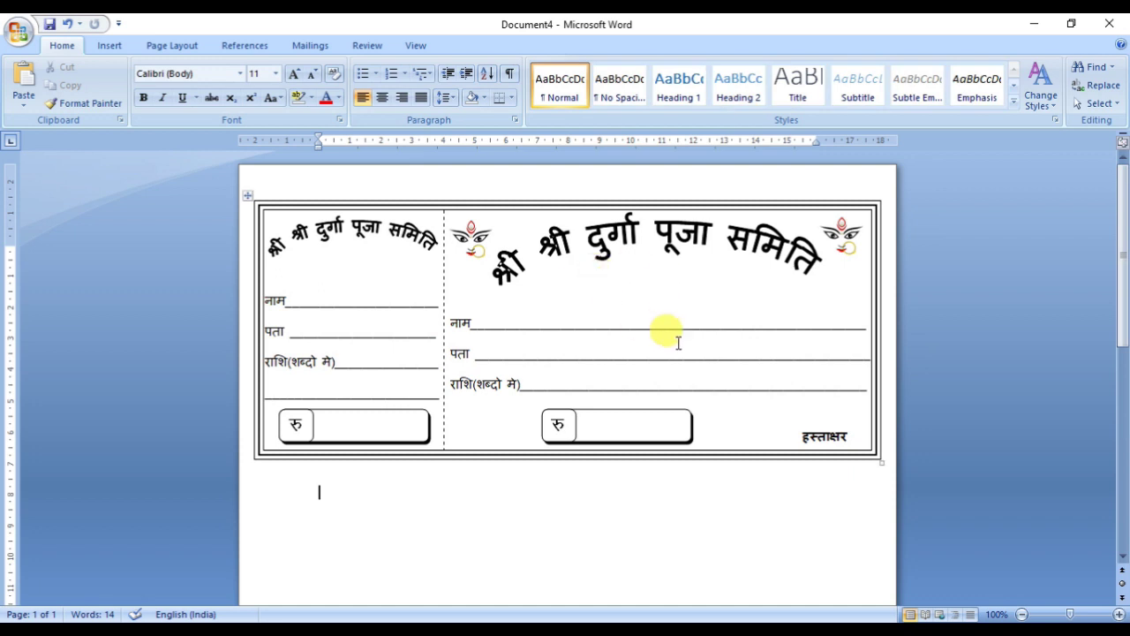
click(110, 45)
Step: Draw a wide text box below the title and type the address line अपना पता मोहल्ला वर्ड डिस्ट्रिक पिन इत्यादि
click(243, 97)
click(291, 143)
drag(529, 273, 802, 302)
right_click(557, 287)
click(590, 346)
key(alt+shift)
text(apna pata )
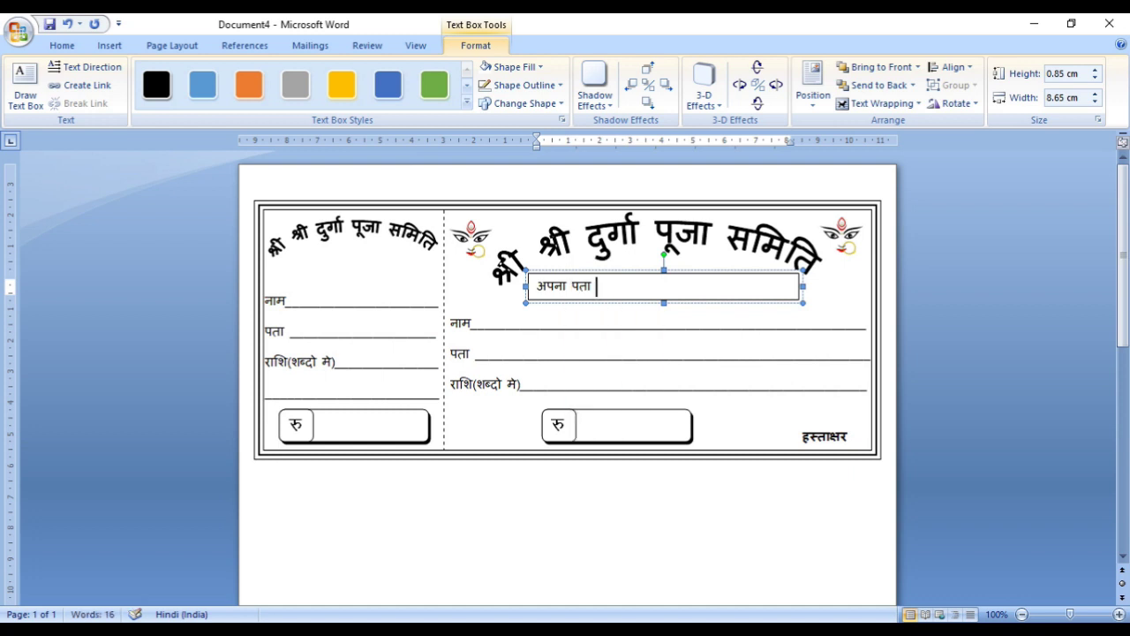
text(mohalla ward )
text(distric)
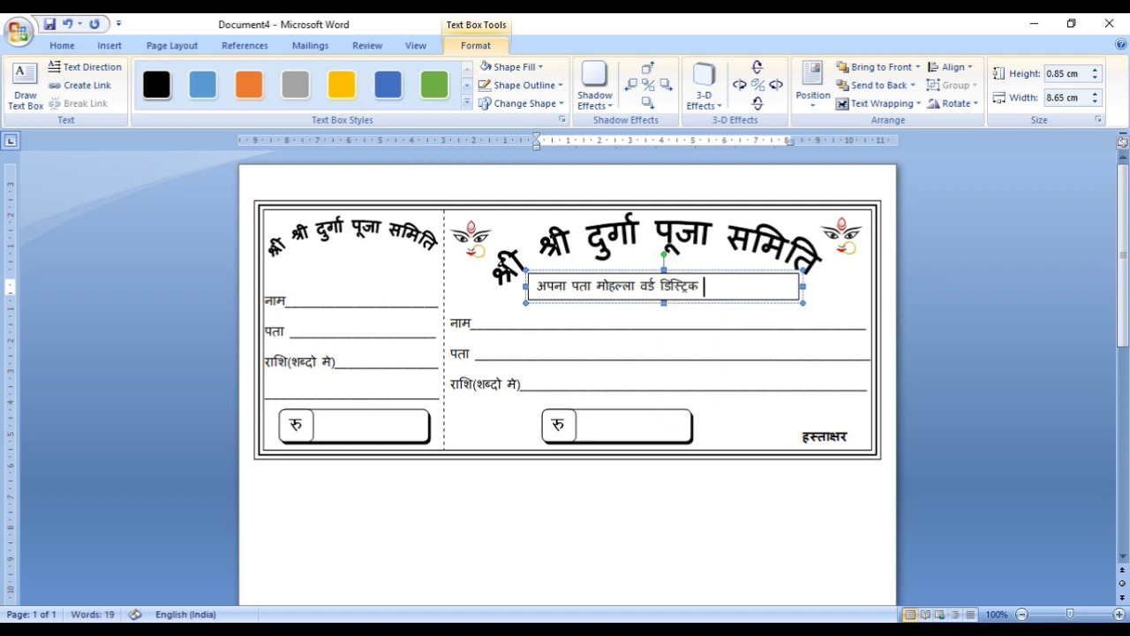
text( pin )
text(ityadi)
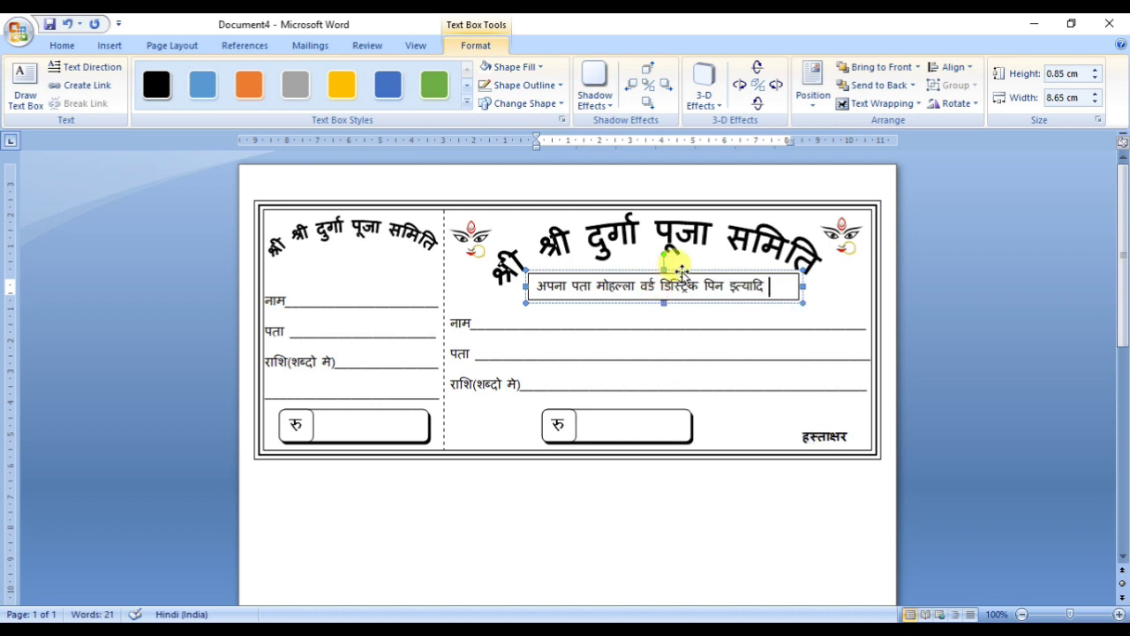
Step: Remove the address box's background fill and border
click(601, 268)
click(537, 69)
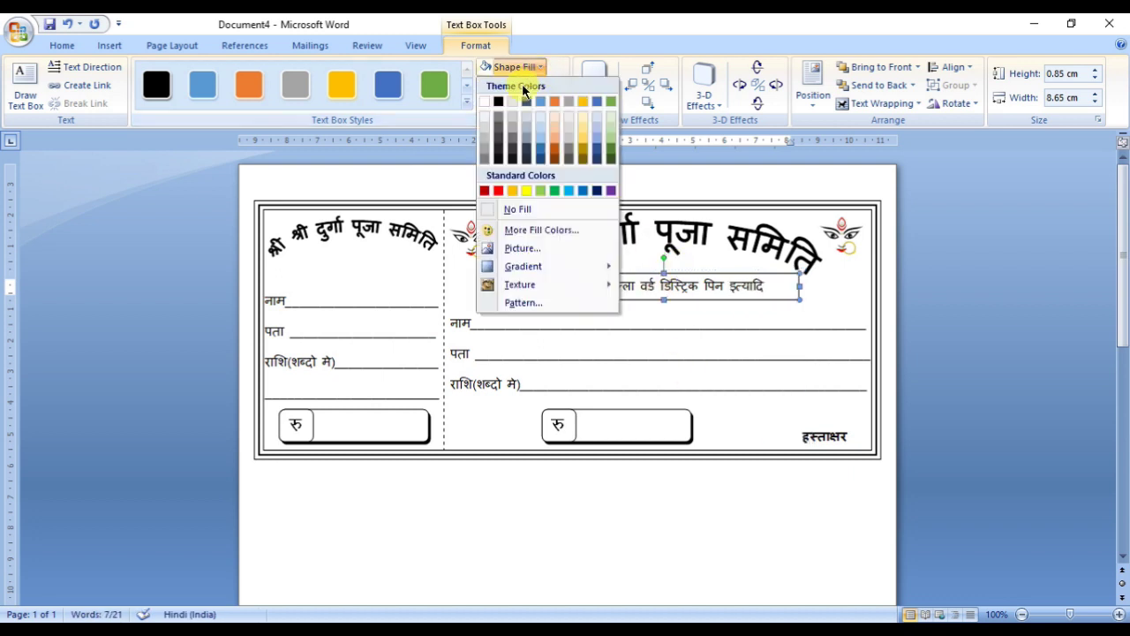
click(517, 208)
click(558, 85)
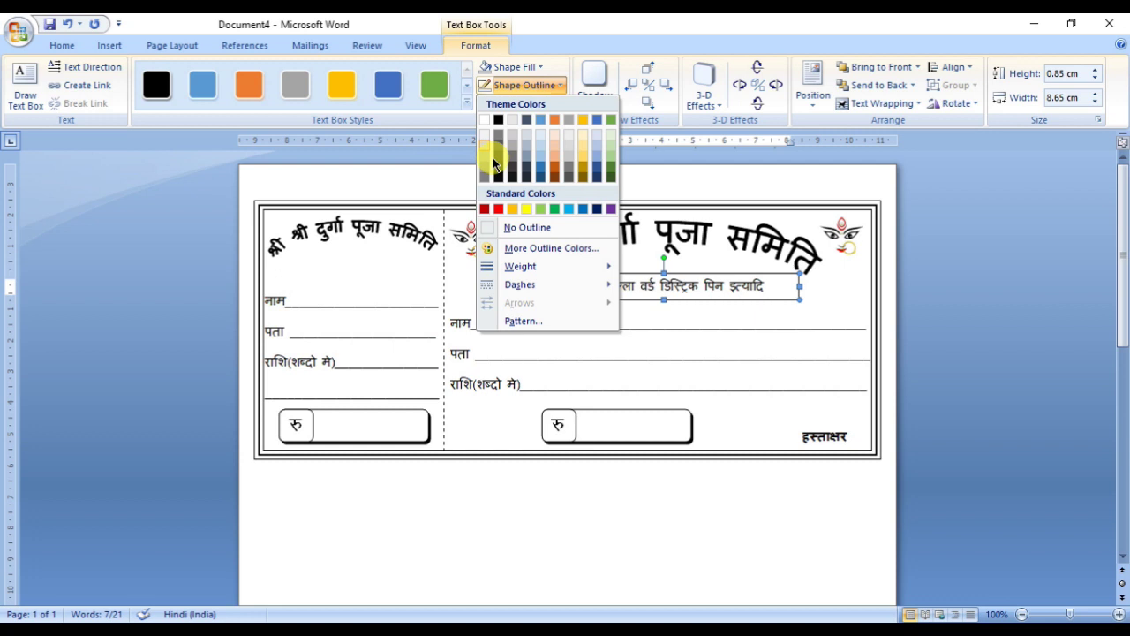
click(526, 228)
click(688, 294)
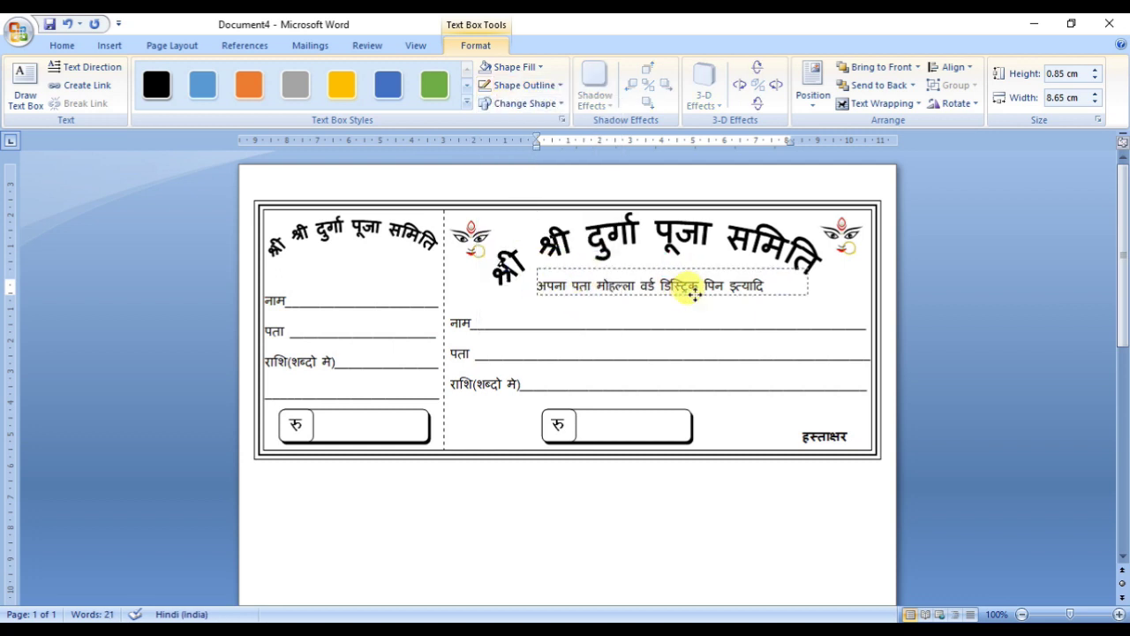
click(665, 458)
click(669, 282)
drag(540, 295, 518, 301)
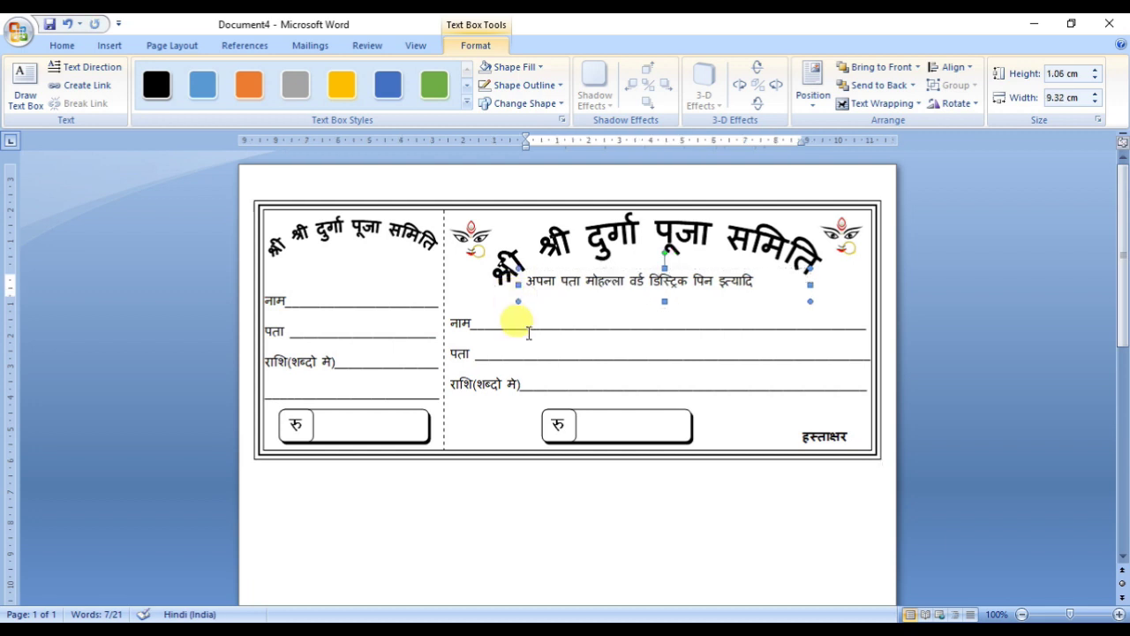
key(ctrl+z)
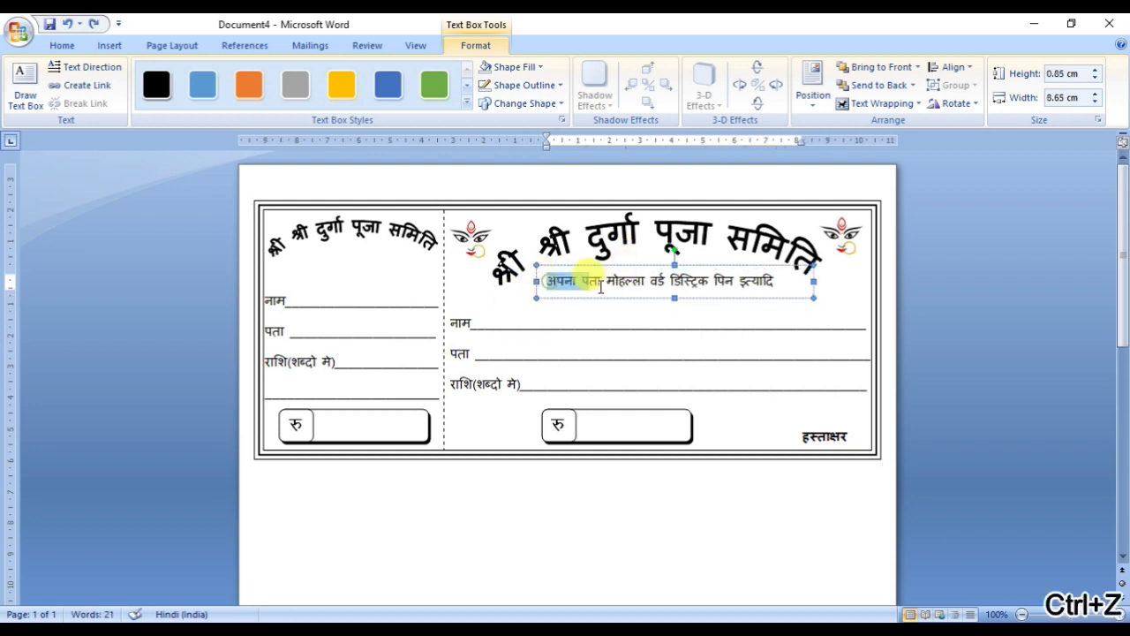
Step: Enlarge the address text to size 12 and shift it slightly left under the title
drag(540, 281, 777, 287)
click(876, 253)
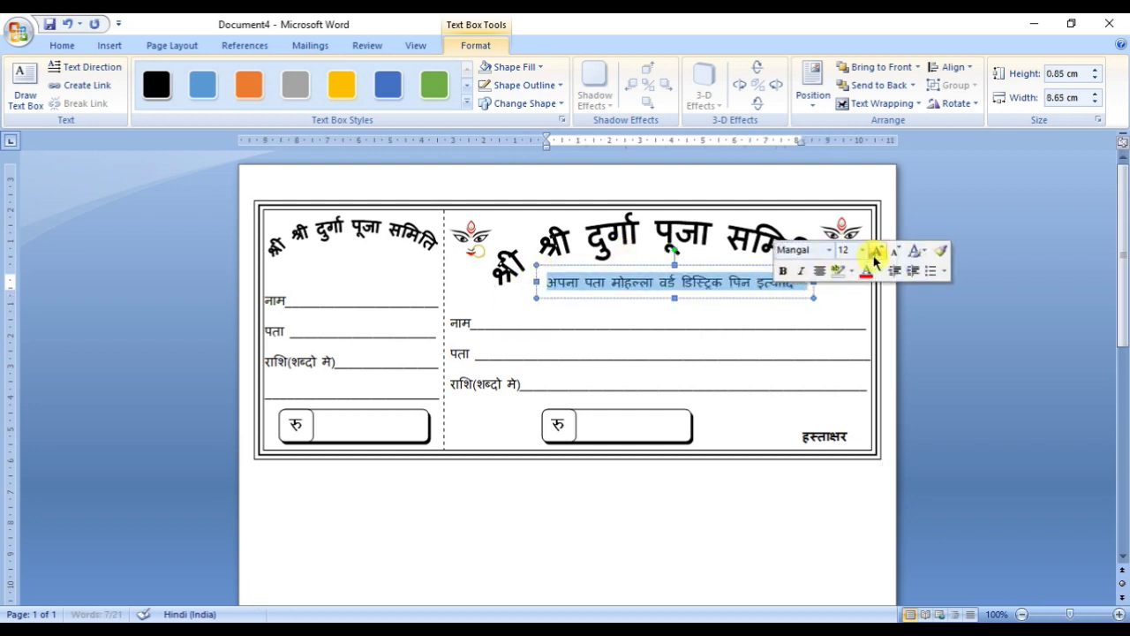
click(632, 282)
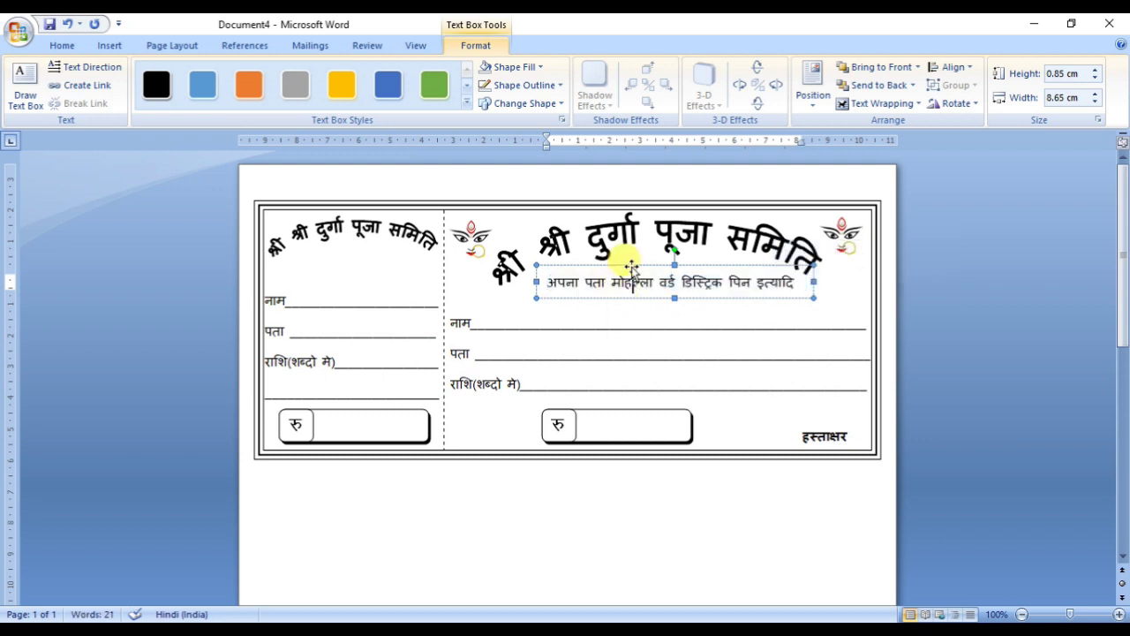
drag(632, 267, 625, 266)
click(578, 514)
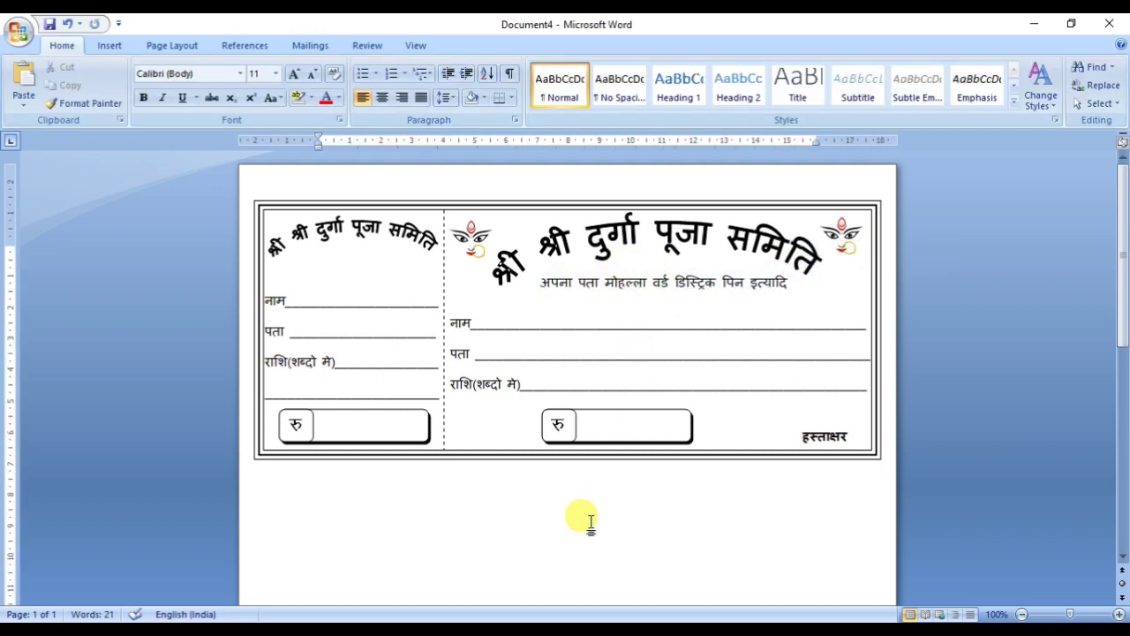
click(589, 279)
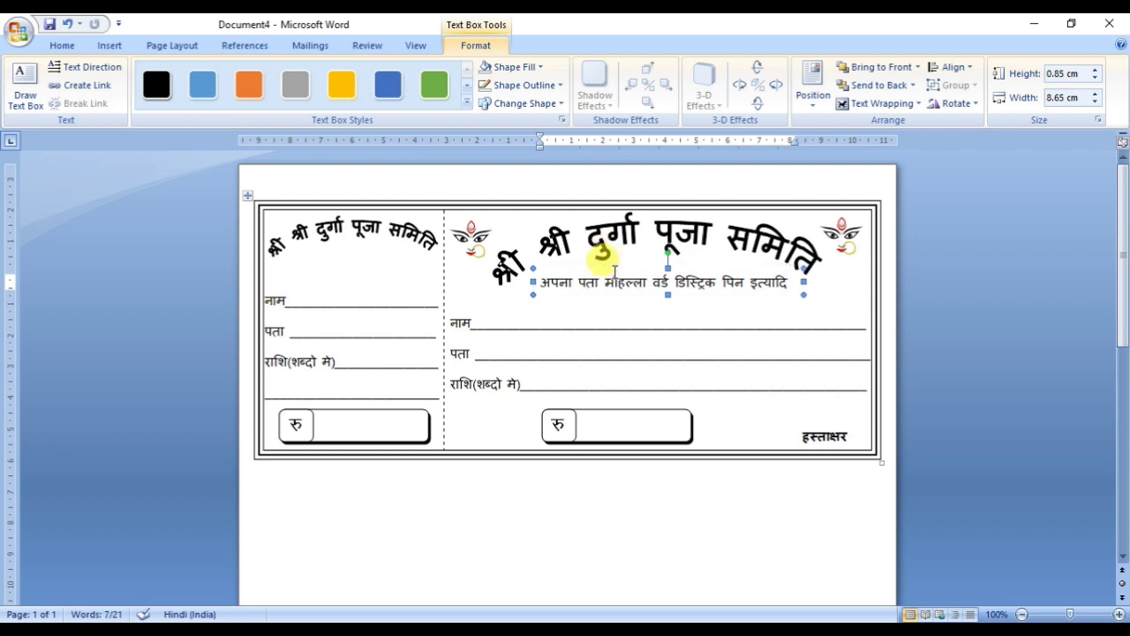
right_click(668, 298)
Step: Paste a copy of the address line and move it into the left counterfoil
click(353, 270)
right_click(352, 267)
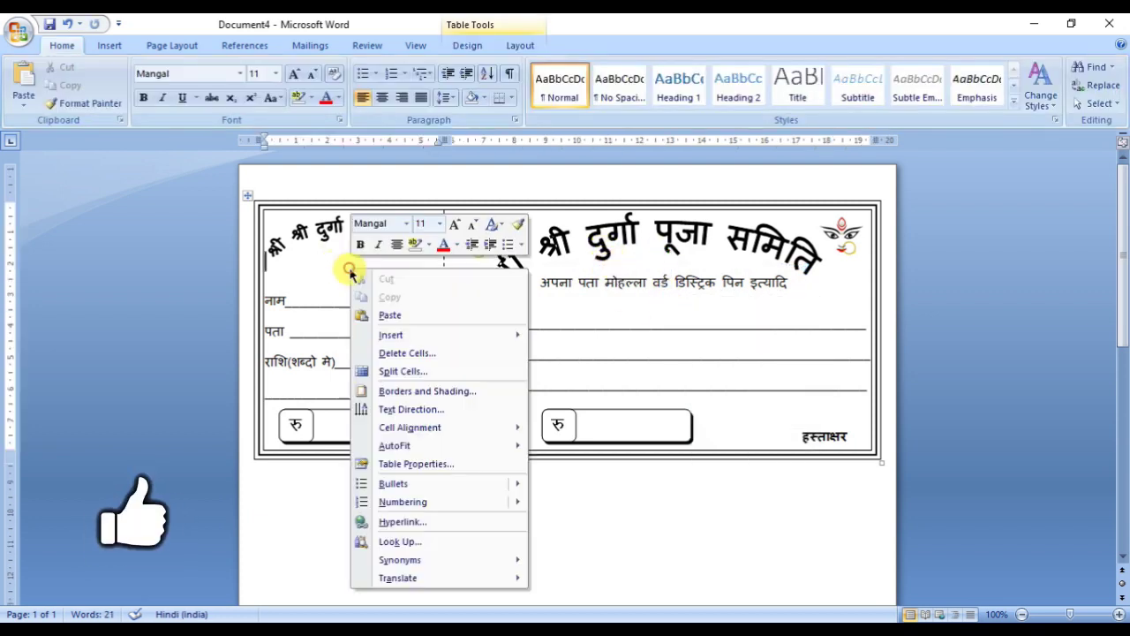
click(403, 317)
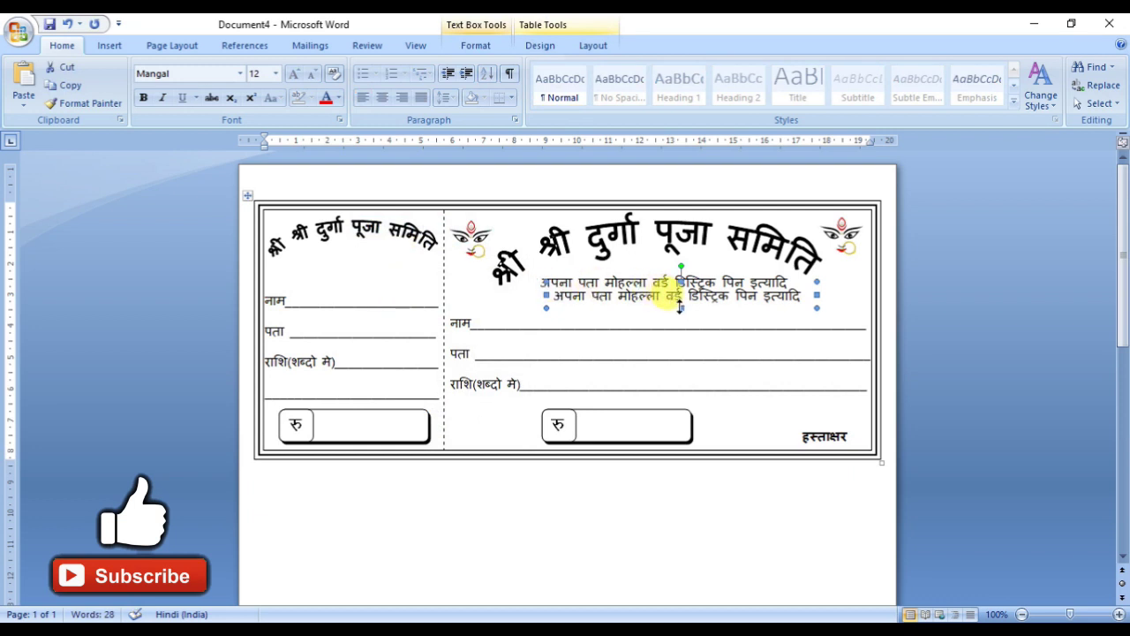
drag(681, 300, 618, 296)
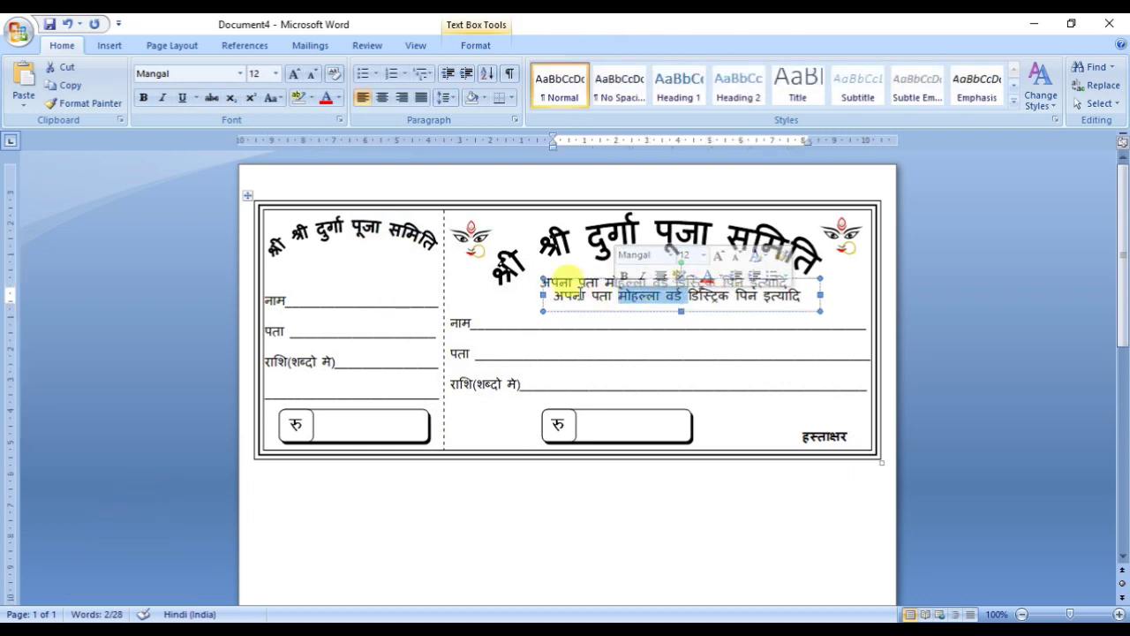
click(691, 280)
drag(685, 281, 412, 265)
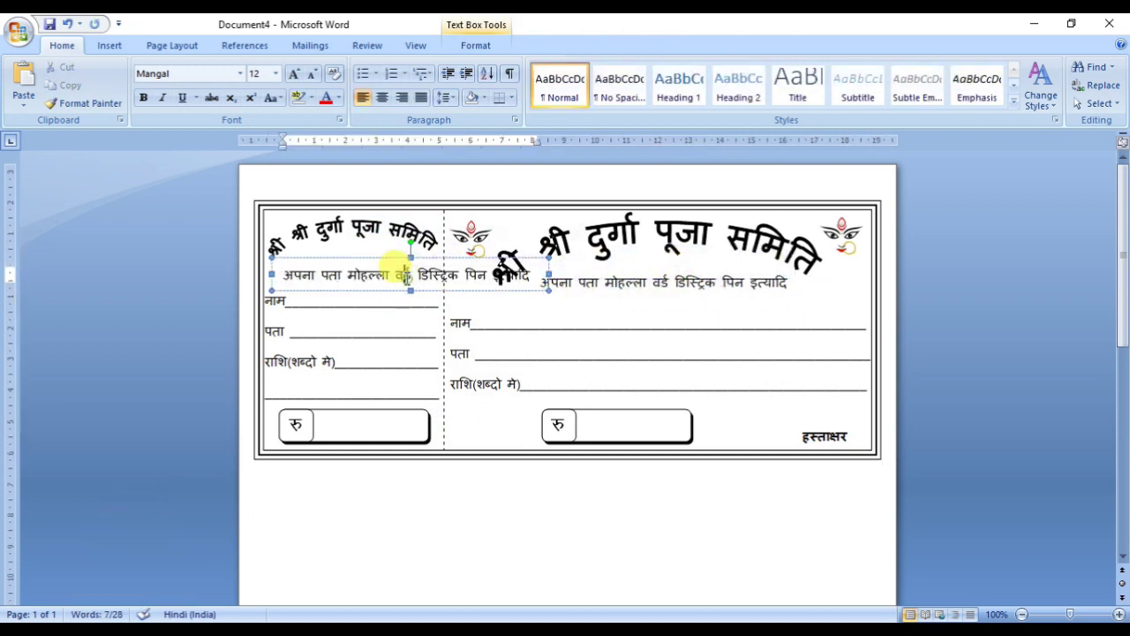
Step: Shrink the copied address text to size 8 and move it up under the stub heading
key(ctrl+a)
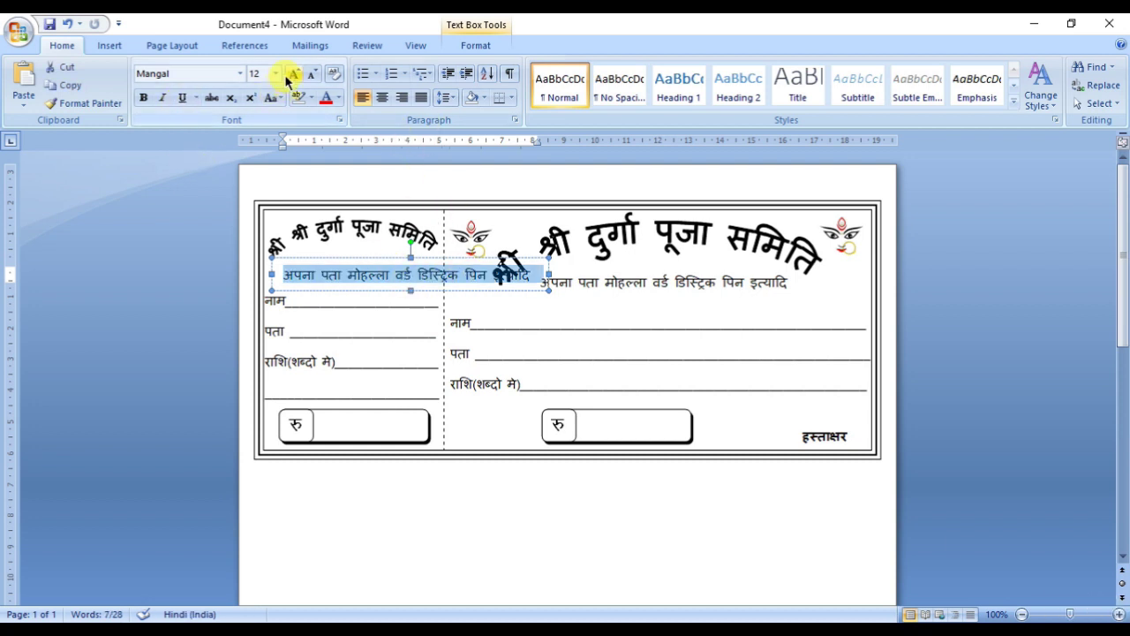
click(312, 75)
click(313, 75)
click(312, 75)
click(313, 75)
click(313, 75)
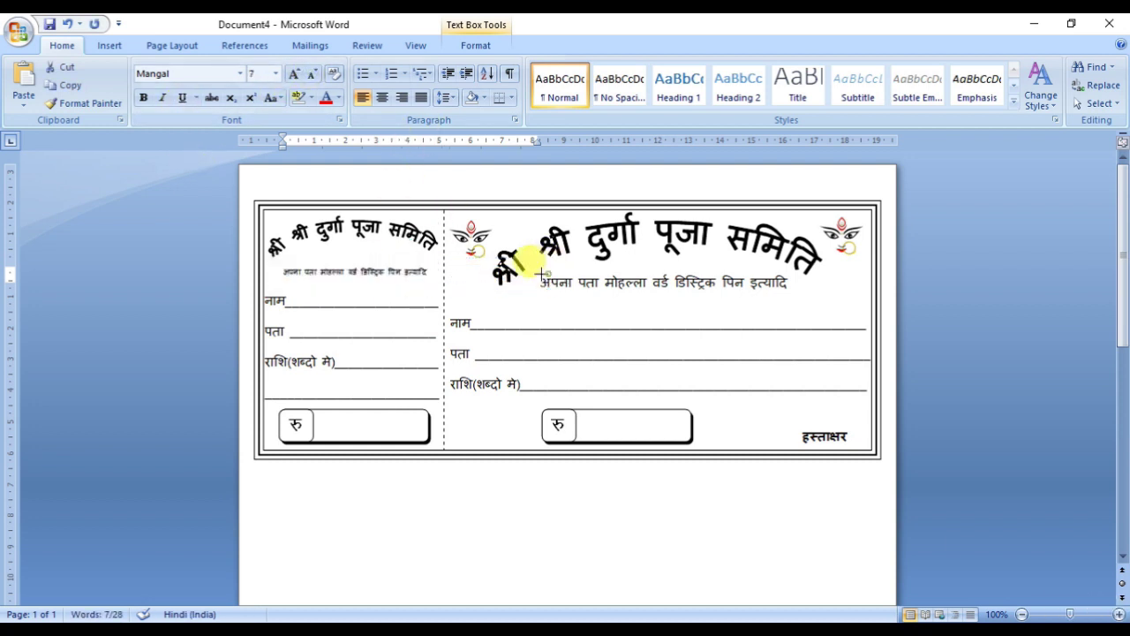
click(431, 274)
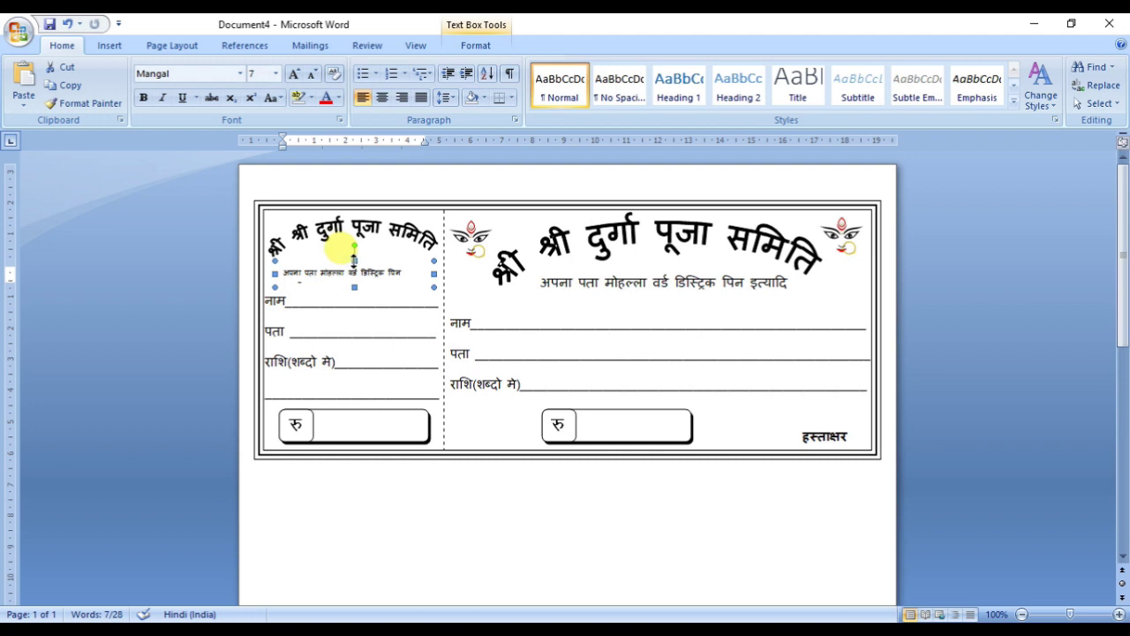
drag(354, 256, 354, 243)
click(399, 254)
key(ctrl+a)
click(295, 74)
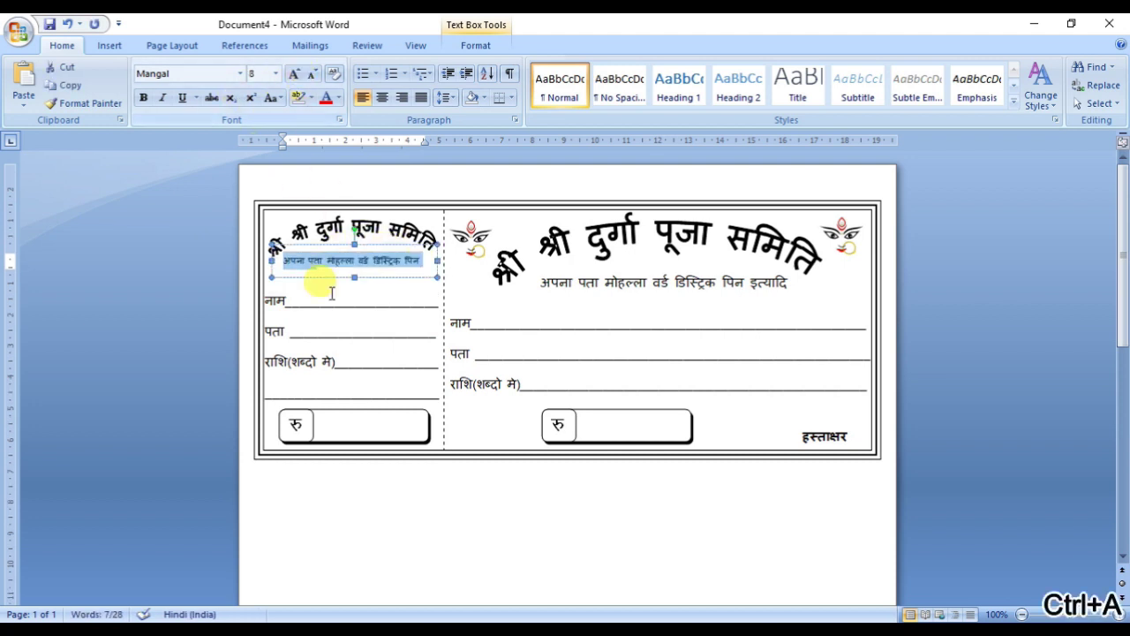
click(481, 519)
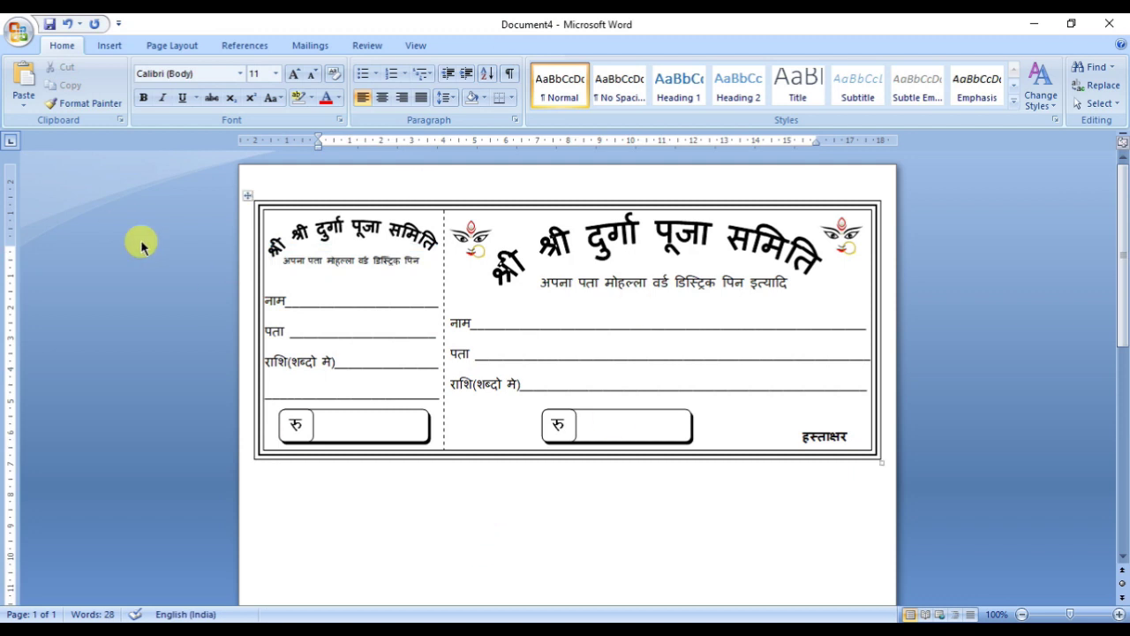
Step: In the finished receipt file, copy the whole receipt table and place the caret on the empty line below it
drag(226, 186, 903, 473)
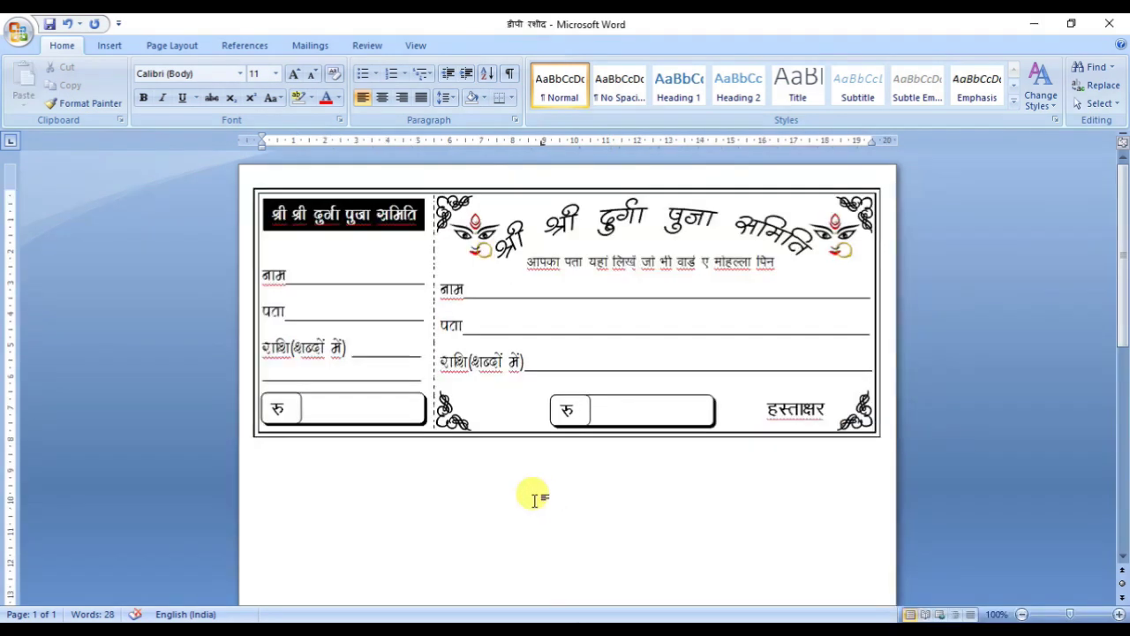
key(ctrl+a)
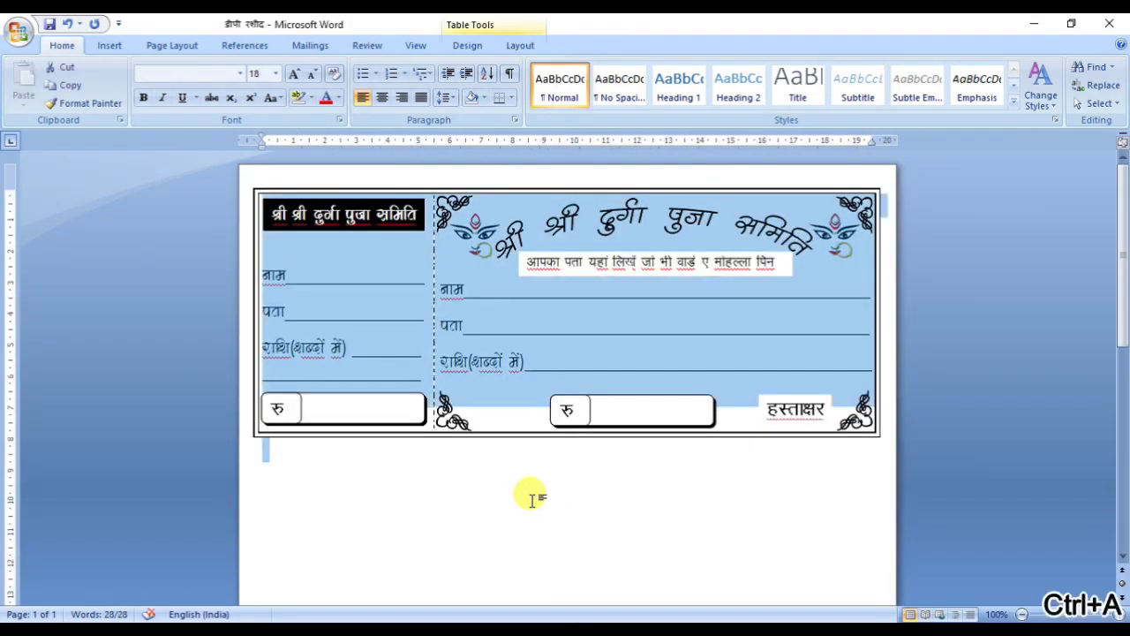
right_click(569, 349)
click(589, 372)
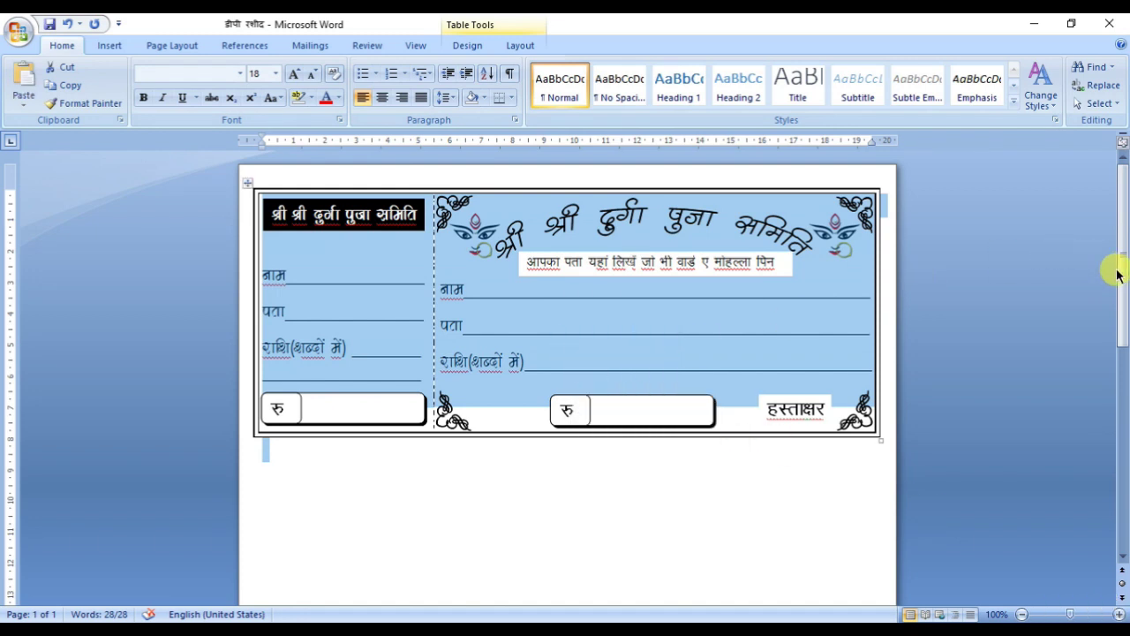
drag(1119, 275, 1125, 325)
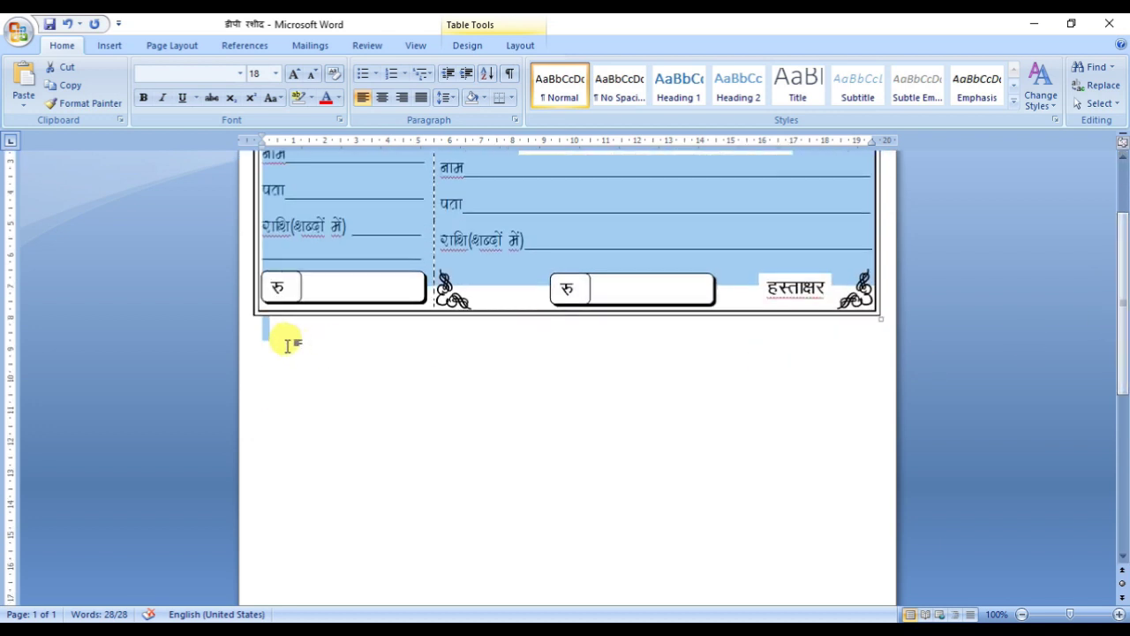
click(287, 346)
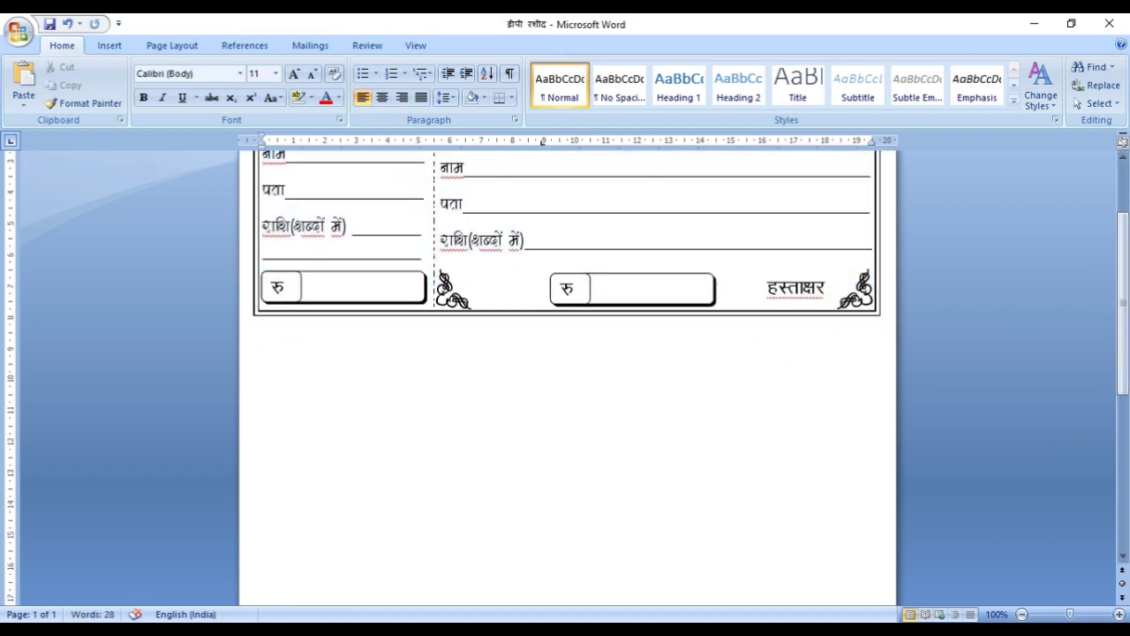
Step: Paste a second copy of the receipt below the first one
right_click(275, 349)
click(298, 395)
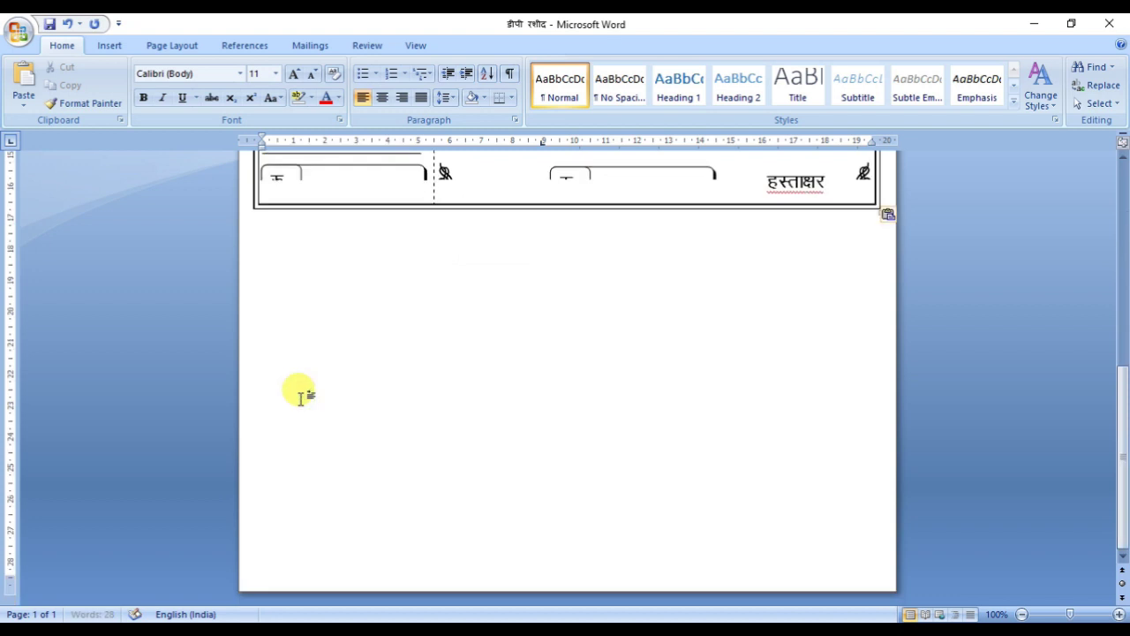
drag(1114, 384, 1121, 196)
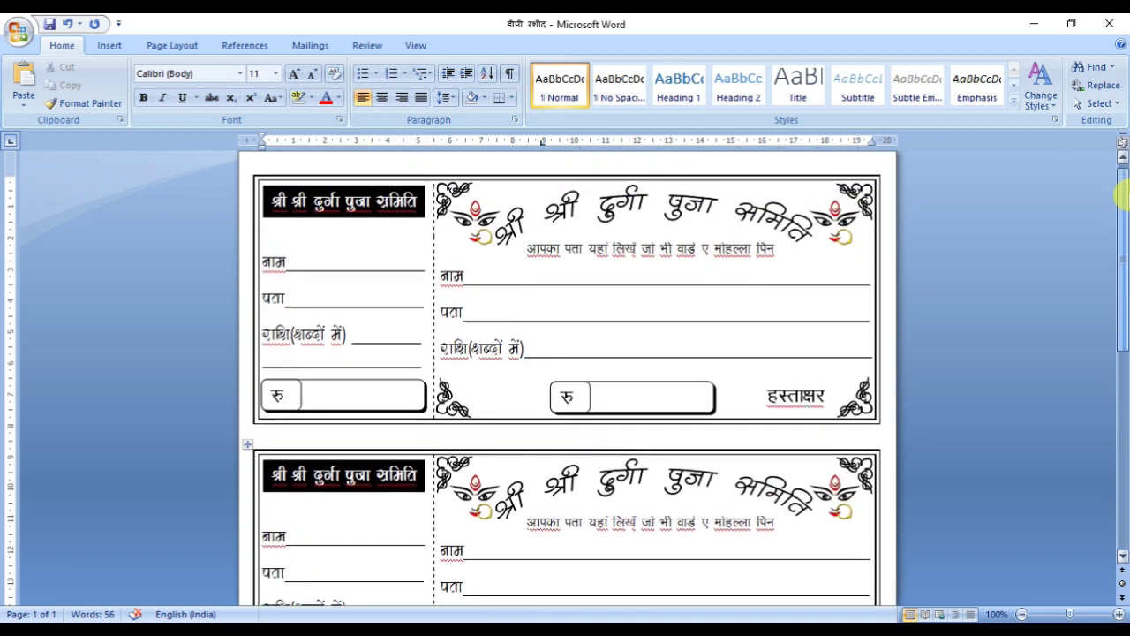
drag(1121, 196, 1120, 362)
Step: Paste a third copy of the receipt below the second one
click(256, 316)
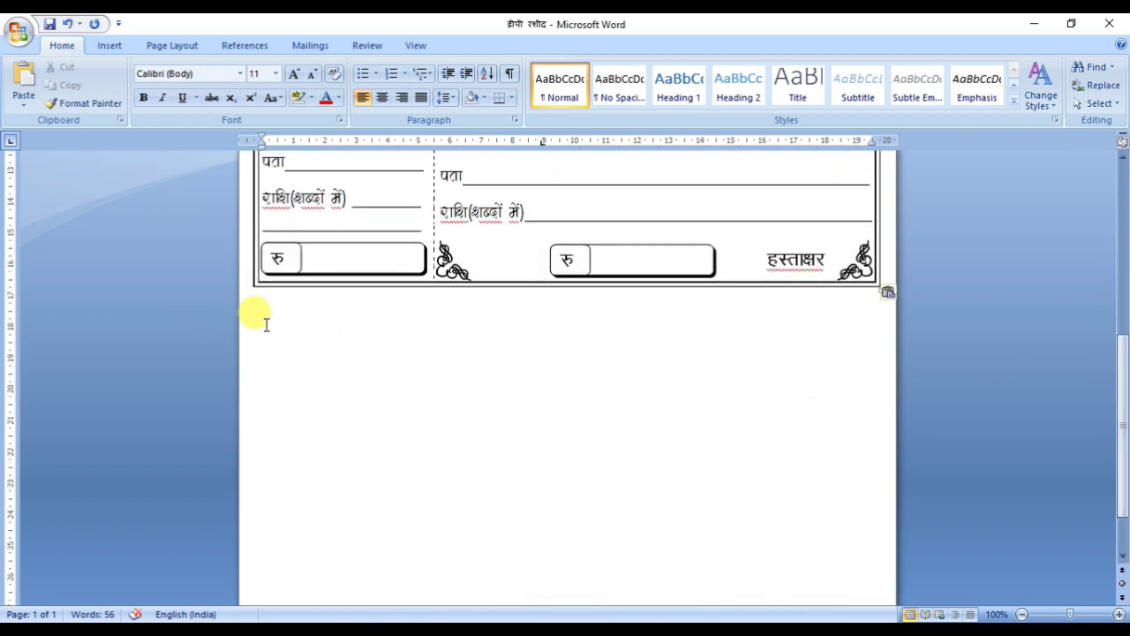
right_click(265, 323)
click(293, 374)
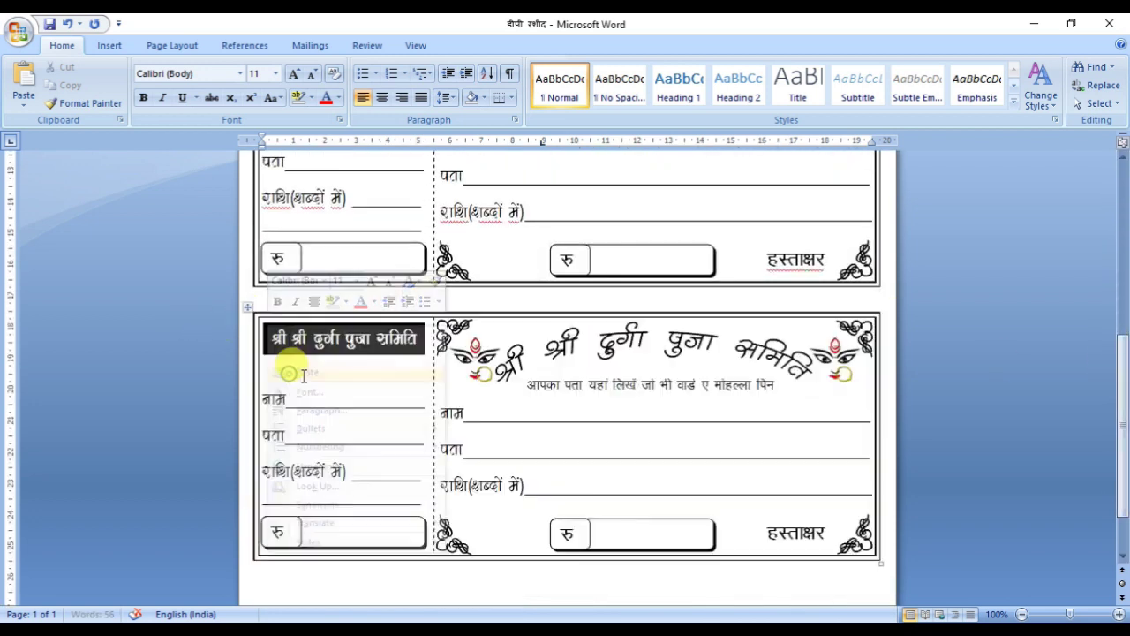
mouse_move(1120, 379)
mouse_down()
mouse_move(1122, 426)
mouse_move(1123, 254)
mouse_move(1111, 406)
mouse_move(1120, 280)
mouse_up()
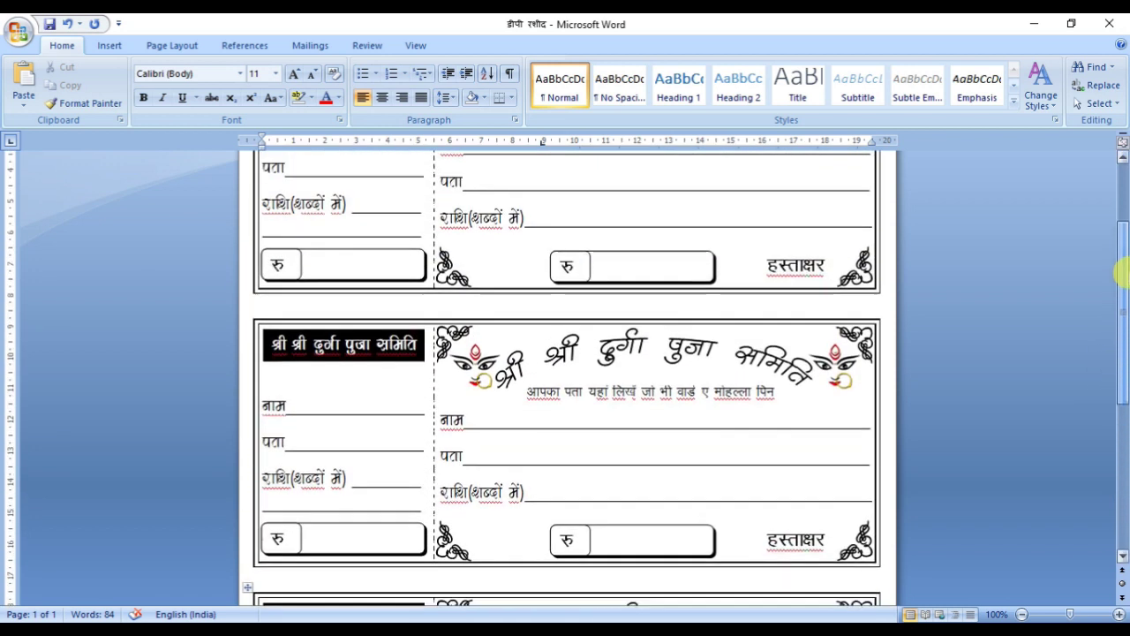
drag(1121, 265, 1121, 278)
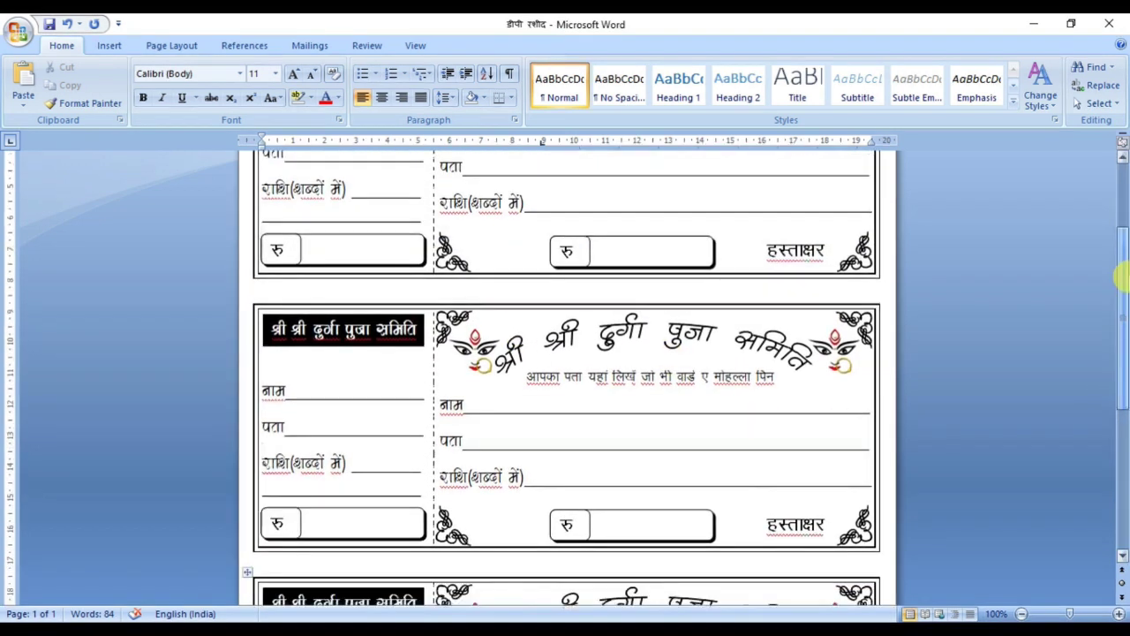